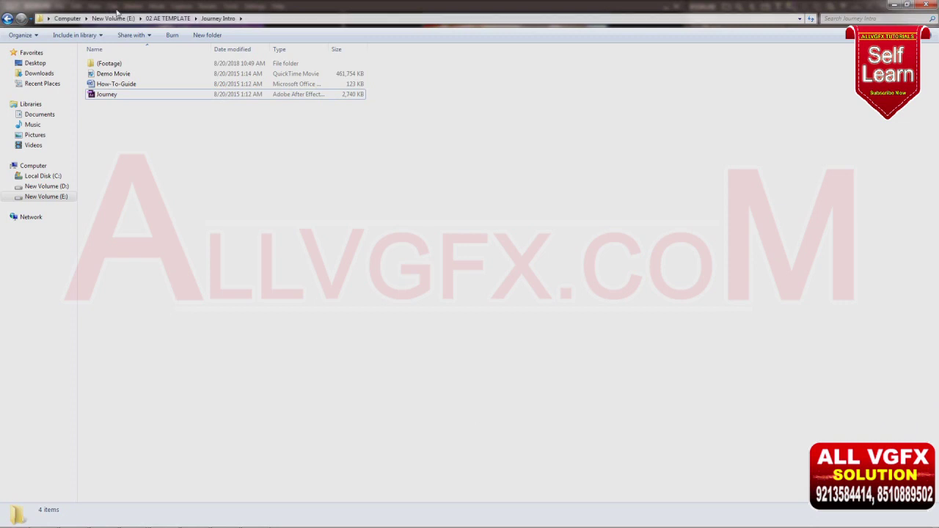
- Preview the Demo Movie in Media Player, skipping ahead to about 00:25, then close the player
{"action": "double_click", "coordinate": [110, 74]}
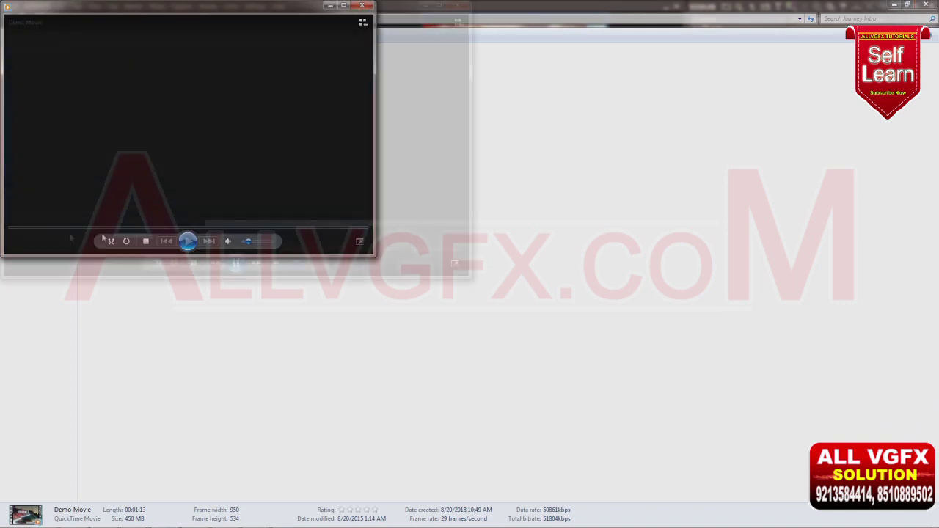
{"action": "left_click", "coordinate": [79, 251]}
{"action": "left_click_drag", "start_coordinate": [79, 251], "coordinate": [173, 253]}
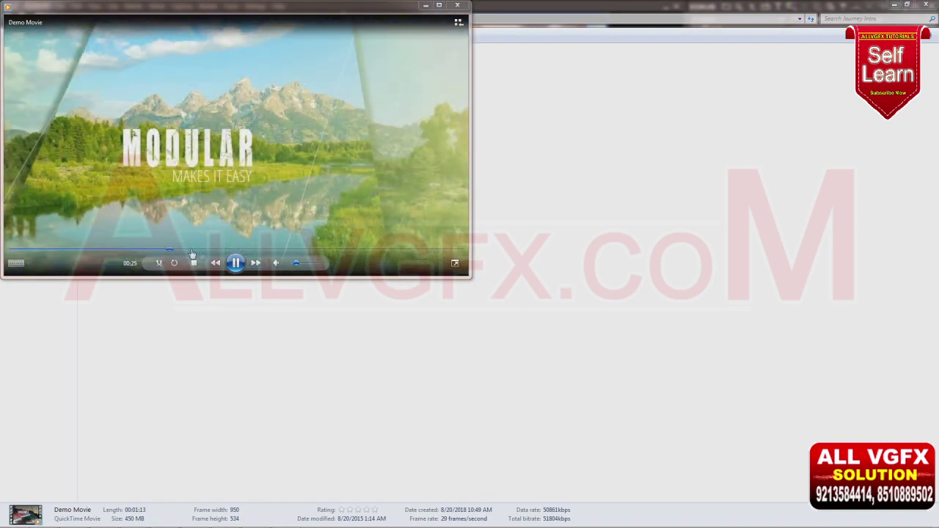
{"action": "left_click_drag", "start_coordinate": [468, 277], "coordinate": [643, 389]}
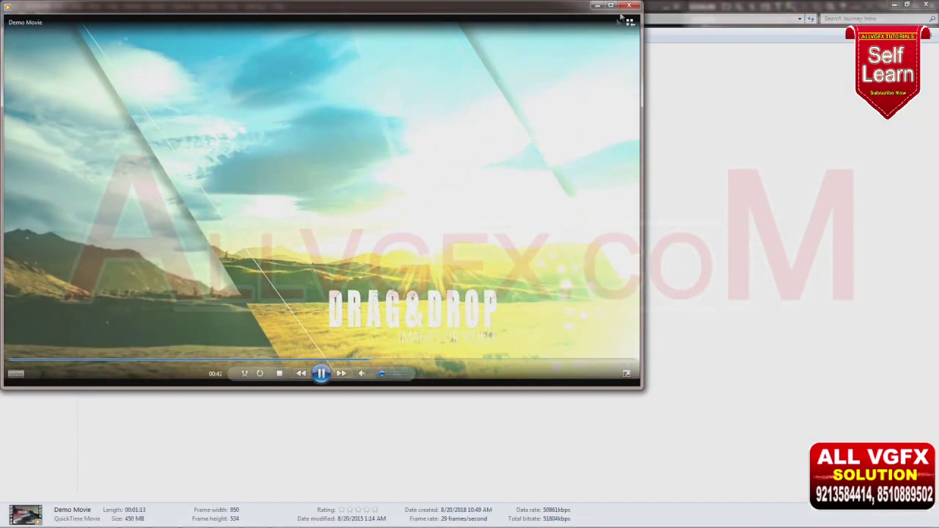
{"action": "left_click", "coordinate": [629, 5]}
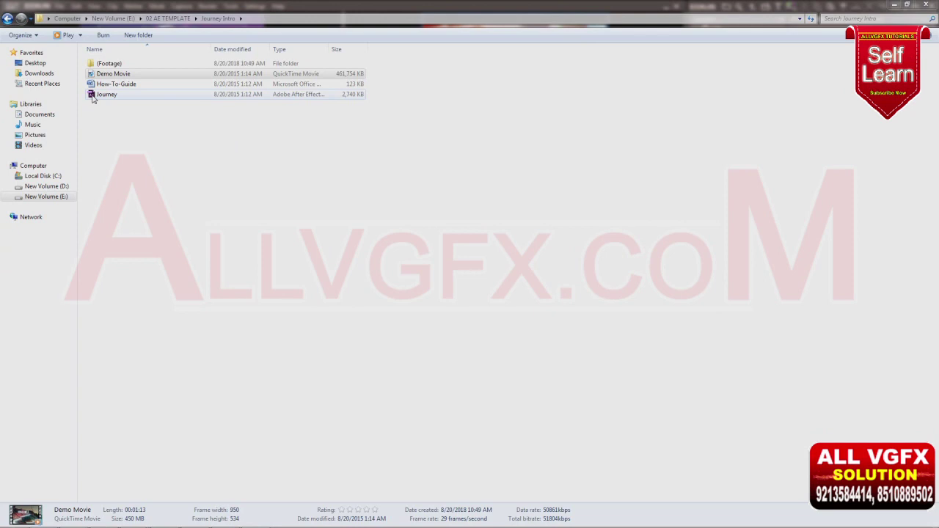
- Open Journey.aep without saving the previous project and scrub Full Movie to about 32 seconds
{"action": "left_click", "coordinate": [93, 97]}
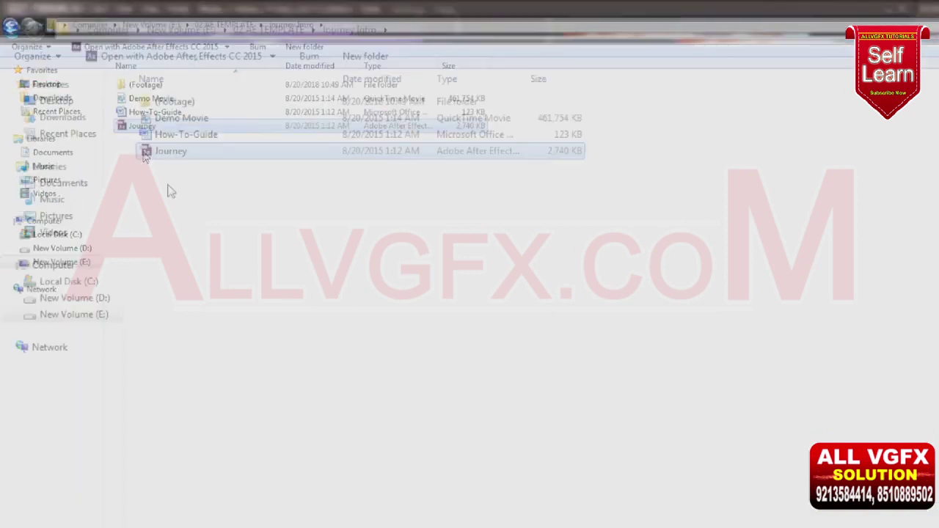
{"action": "double_click", "coordinate": [95, 96]}
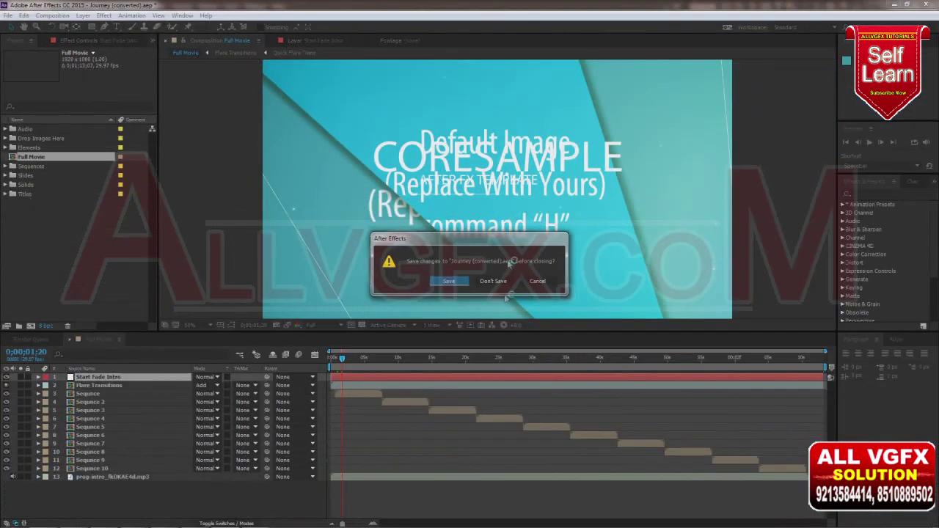
{"action": "left_click", "coordinate": [494, 281]}
{"action": "left_click", "coordinate": [350, 365]}
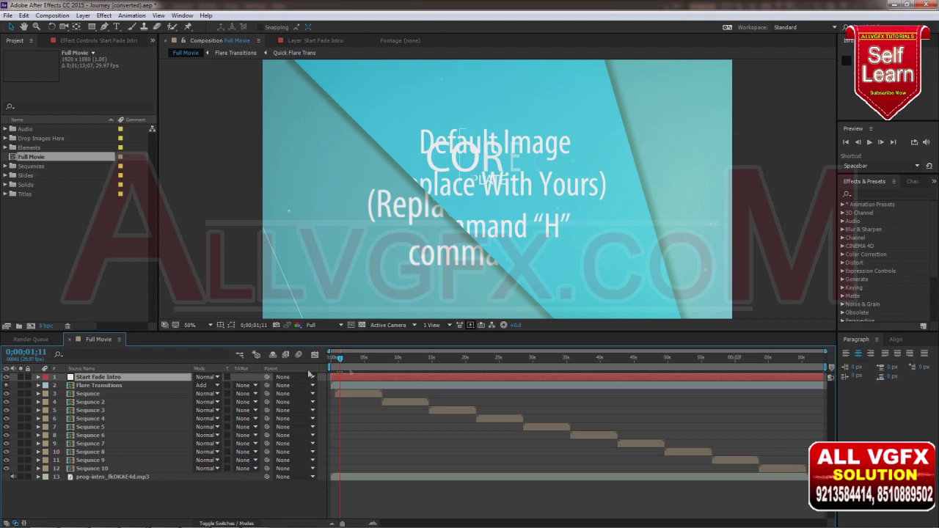
{"action": "left_click_drag", "start_coordinate": [368, 368], "coordinate": [631, 371]}
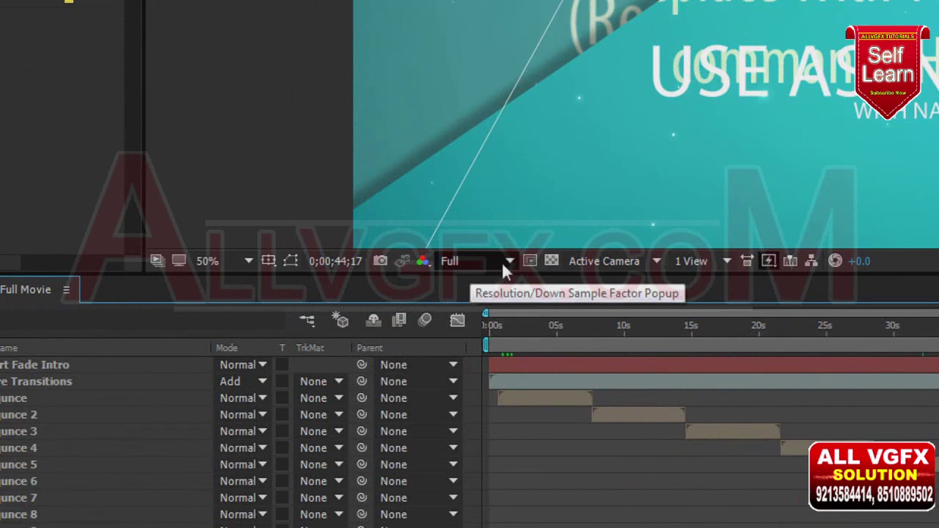
- Change the Full Movie composition's preview resolution from Full to Third
{"action": "left_click", "coordinate": [509, 261]}
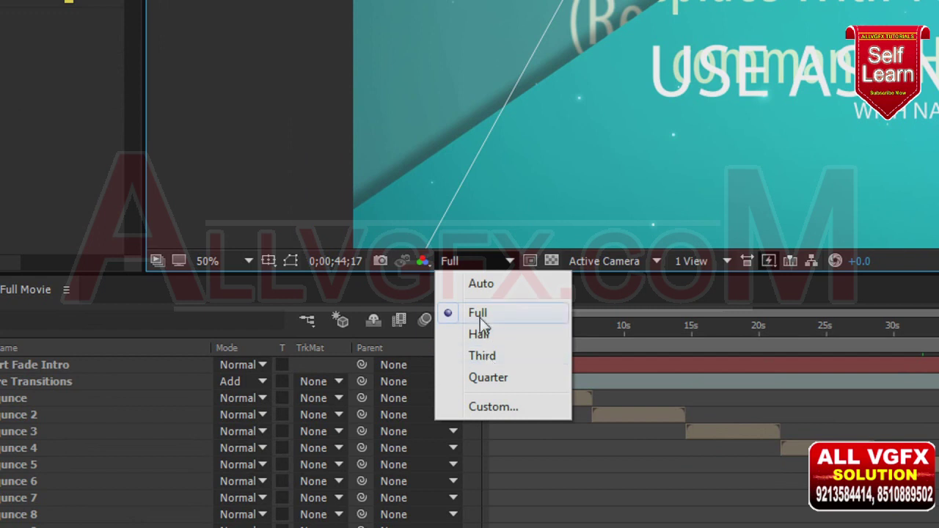
{"action": "left_click", "coordinate": [485, 360]}
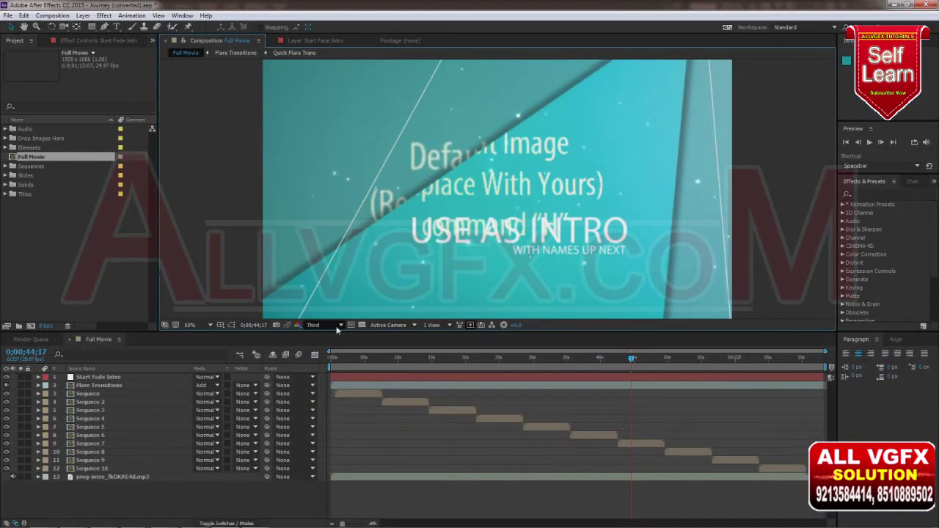
{"action": "left_click", "coordinate": [340, 325]}
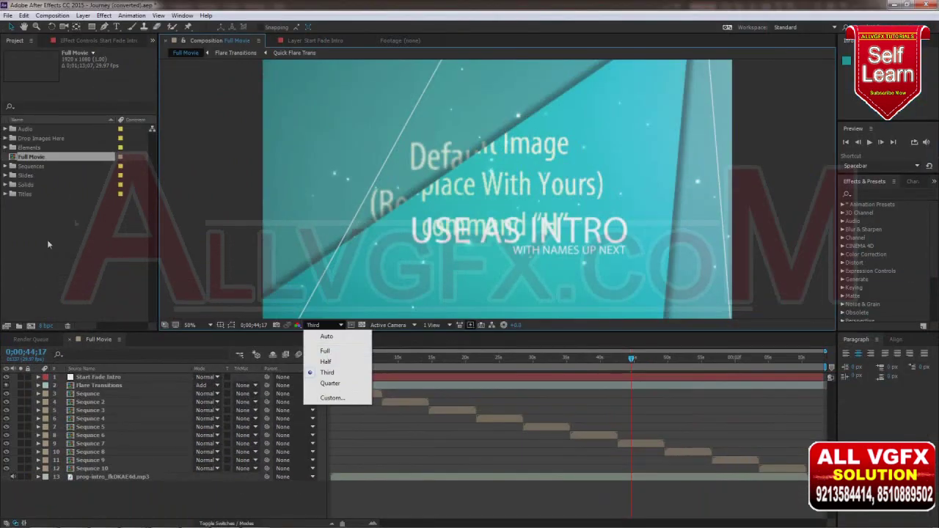
{"action": "left_click", "coordinate": [62, 254]}
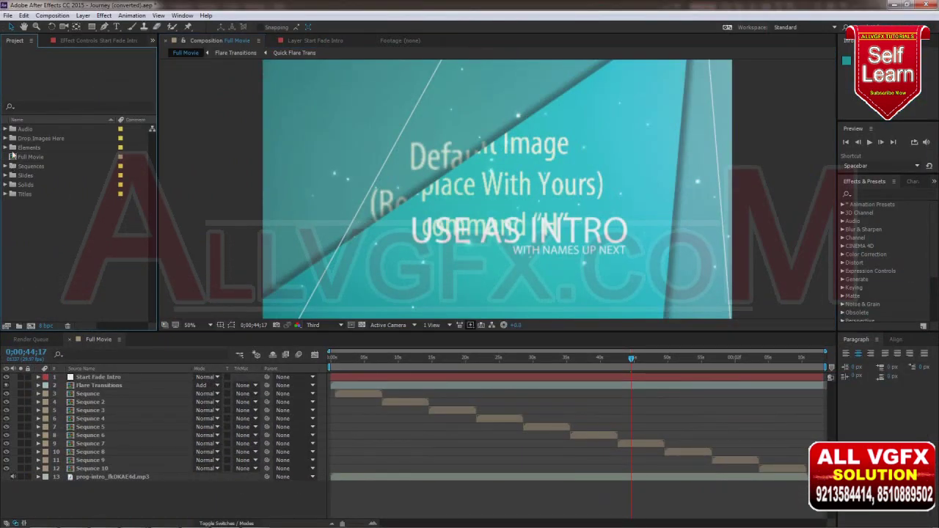
- Expand the Elements and Slides folders, open the Slide composition, and enlarge its viewer
{"action": "left_click", "coordinate": [5, 147]}
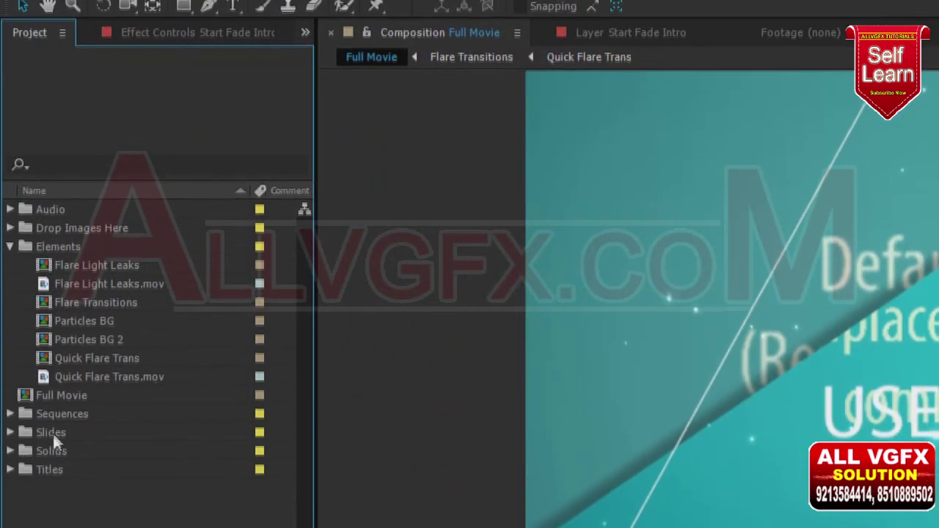
{"action": "left_click", "coordinate": [10, 432]}
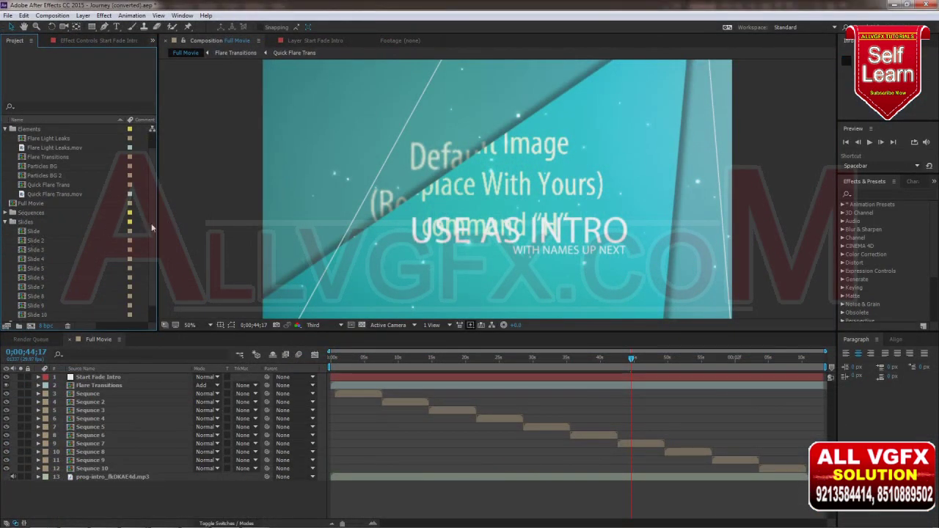
{"action": "scroll", "coordinate": [154, 239], "scroll_direction": "down", "scroll_amount": 1}
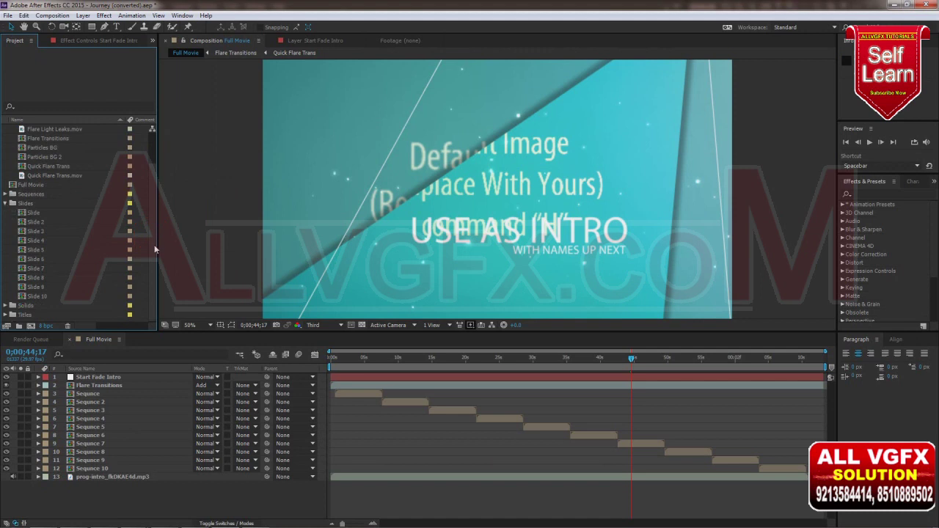
{"action": "left_click", "coordinate": [23, 218]}
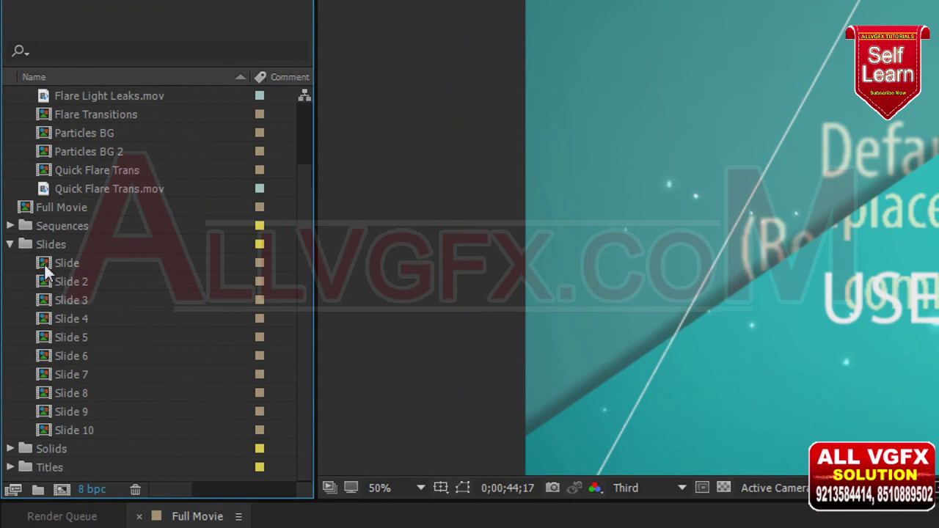
{"action": "double_click", "coordinate": [44, 262]}
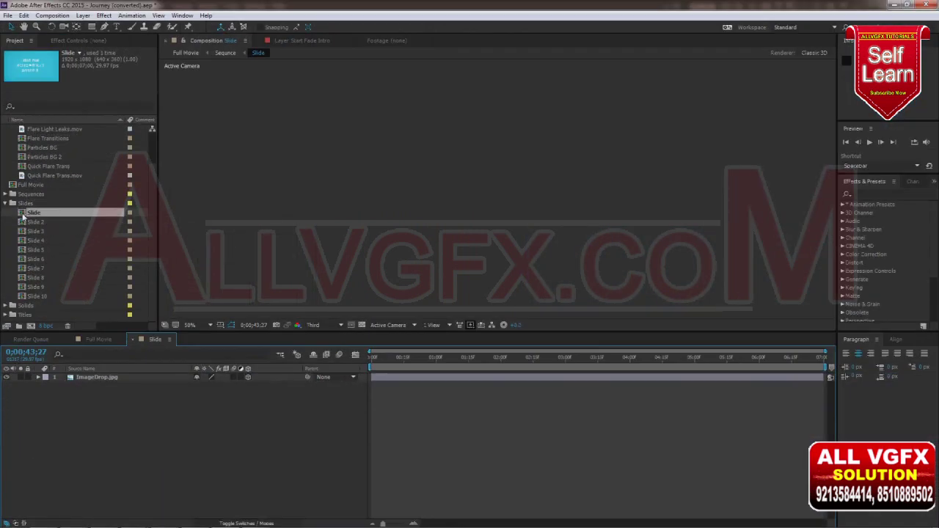
{"action": "left_click_drag", "start_coordinate": [416, 358], "coordinate": [453, 358]}
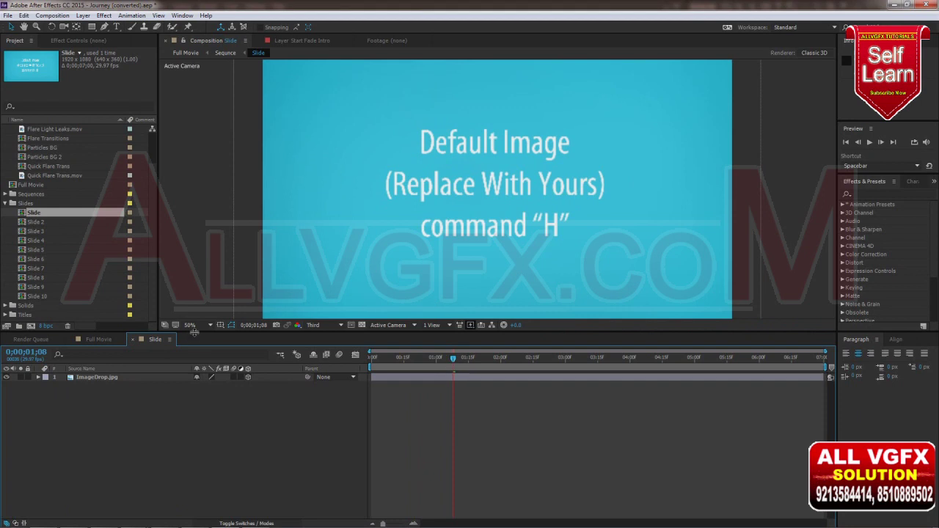
{"action": "left_click_drag", "start_coordinate": [198, 331], "coordinate": [195, 382]}
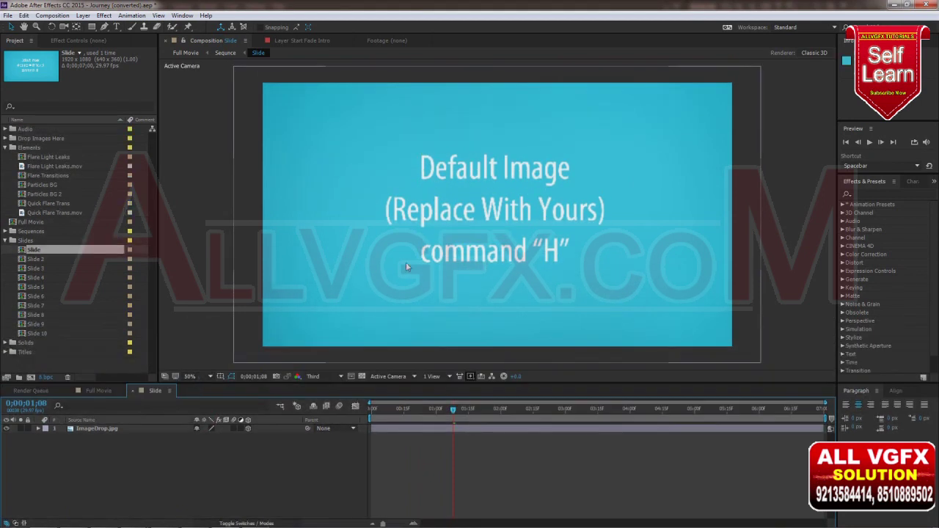
- Collapse the Slides folder and bring up the Import File dialog from the Project panel
{"action": "left_click", "coordinate": [5, 242]}
{"action": "right_click", "coordinate": [49, 314]}
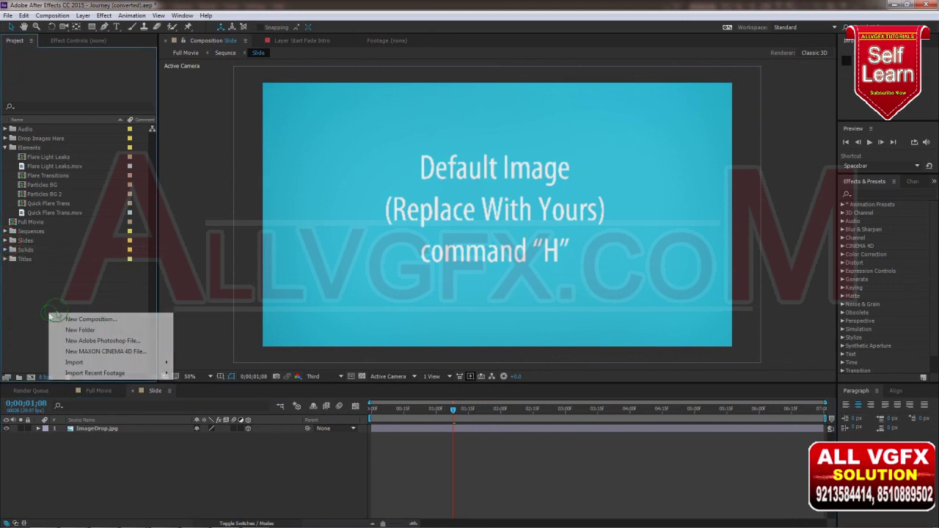
{"action": "mouse_move", "coordinate": [120, 364]}
{"action": "left_click", "coordinate": [217, 362]}
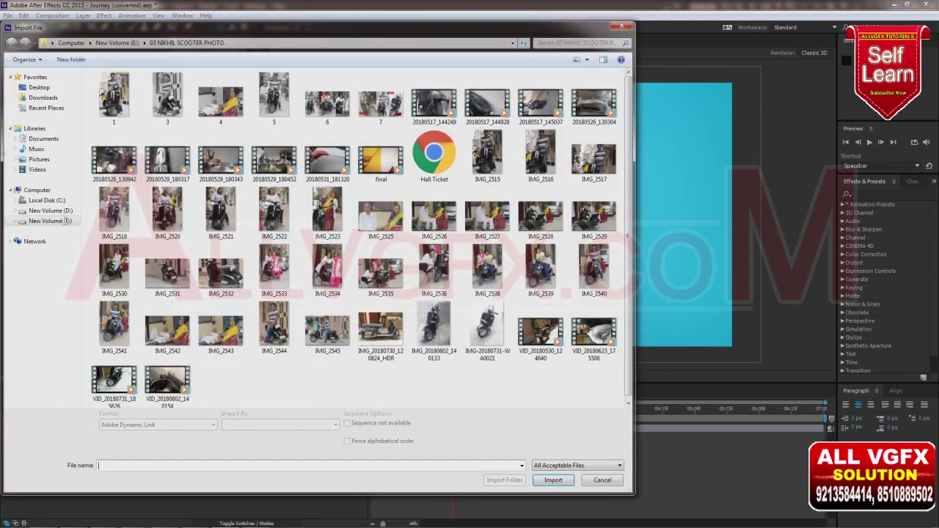
- Browse from New Volume (E:) into MIDIATALK NEWS and open the JAN 2019 still-photos folder
{"action": "left_click", "coordinate": [63, 224]}
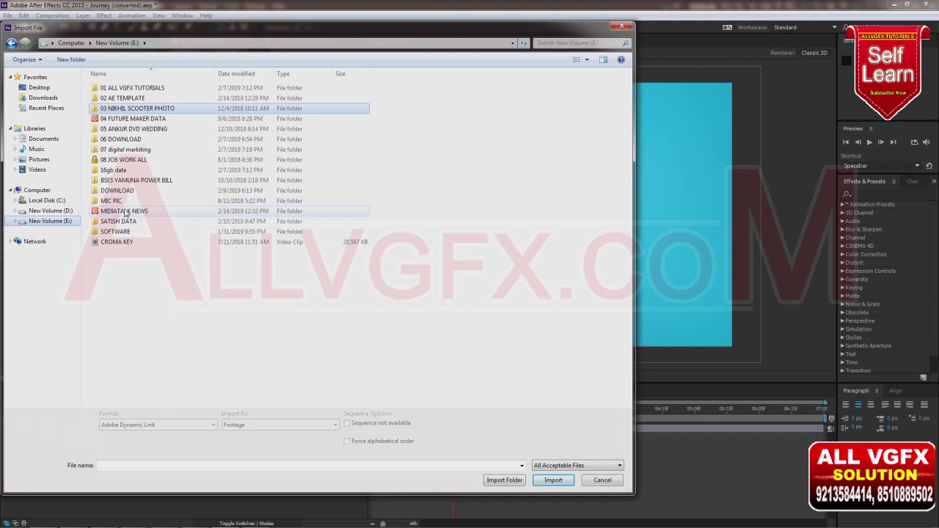
{"action": "left_click", "coordinate": [125, 212]}
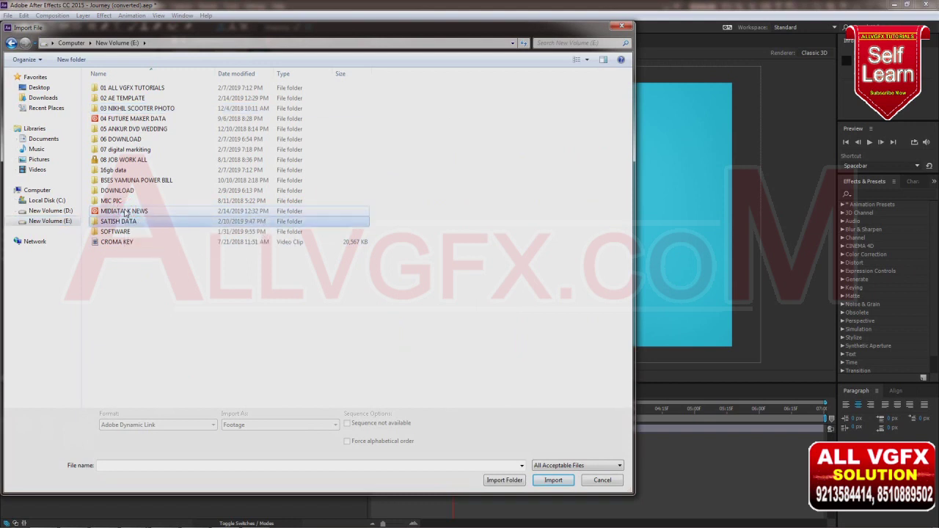
{"action": "double_click", "coordinate": [126, 212]}
{"action": "key", "text": "Down"}
{"action": "key", "text": "Down"}
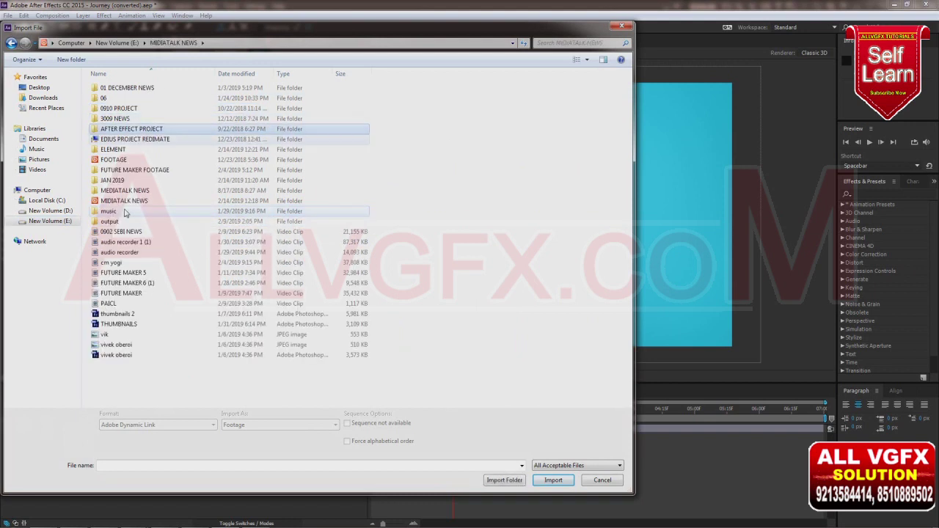
{"action": "key", "text": "Down"}
{"action": "key", "text": "Down"}
{"action": "key", "text": "Return"}
{"action": "key", "text": "BackSpace"}
{"action": "key", "text": "Down"}
{"action": "key", "text": "Down"}
{"action": "key", "text": "Down"}
{"action": "key", "text": "Down"}
{"action": "key", "text": "Down"}
{"action": "key", "text": "Up"}
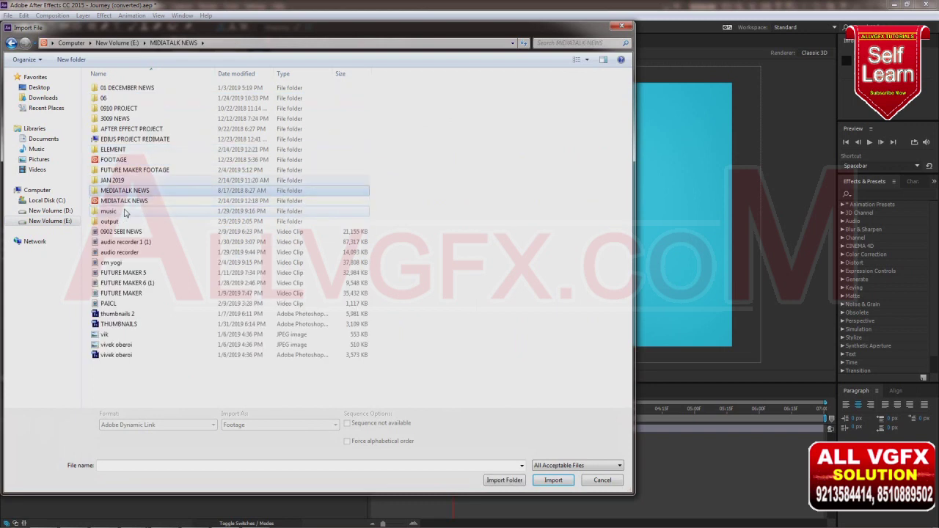
{"action": "key", "text": "Up"}
{"action": "key", "text": "Up"}
{"action": "key", "text": "Up"}
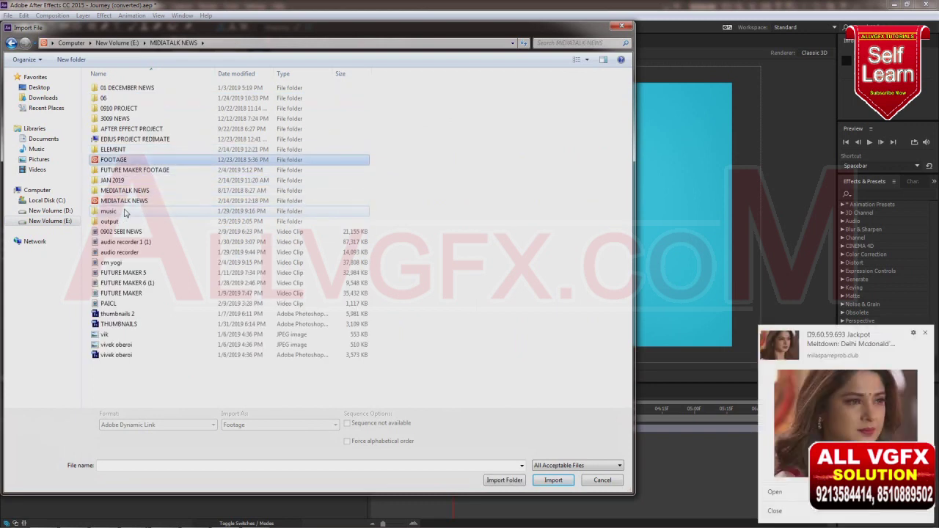
{"action": "key", "text": "Down"}
{"action": "key", "text": "Down"}
{"action": "key", "text": "Down"}
{"action": "key", "text": "Up"}
{"action": "key", "text": "Up"}
{"action": "key", "text": "Up"}
{"action": "key", "text": "Down"}
{"action": "key", "text": "Return"}
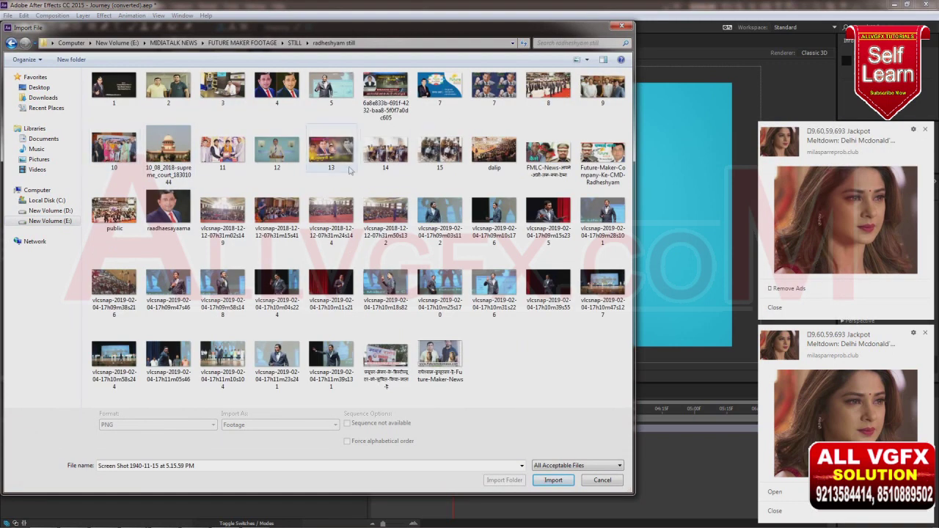
- Import photos 1, 2, 4, 5 and 8.jpg and dismiss the file-format error
{"action": "left_click", "coordinate": [274, 358]}
{"action": "left_click", "coordinate": [182, 293], "text": "ctrl"}
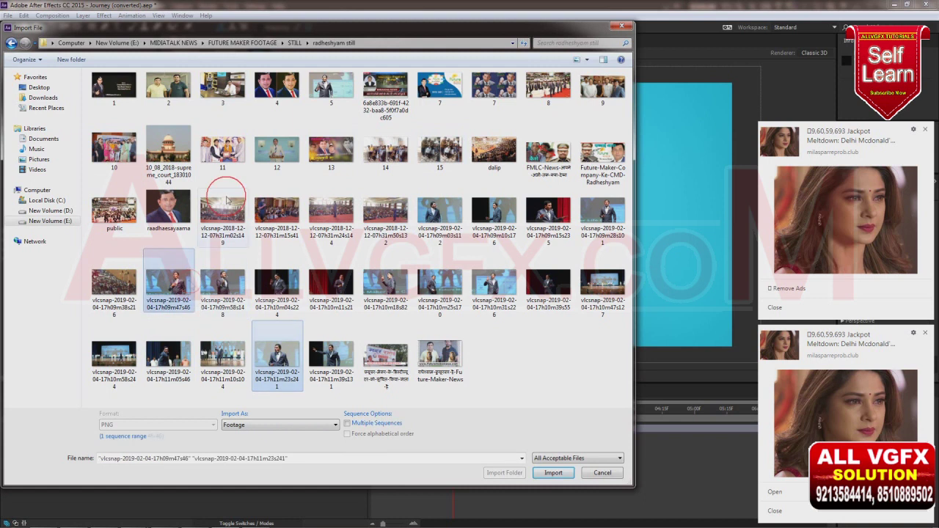
{"action": "left_click", "coordinate": [285, 89], "text": "ctrl"}
{"action": "left_click", "coordinate": [348, 91], "text": "ctrl"}
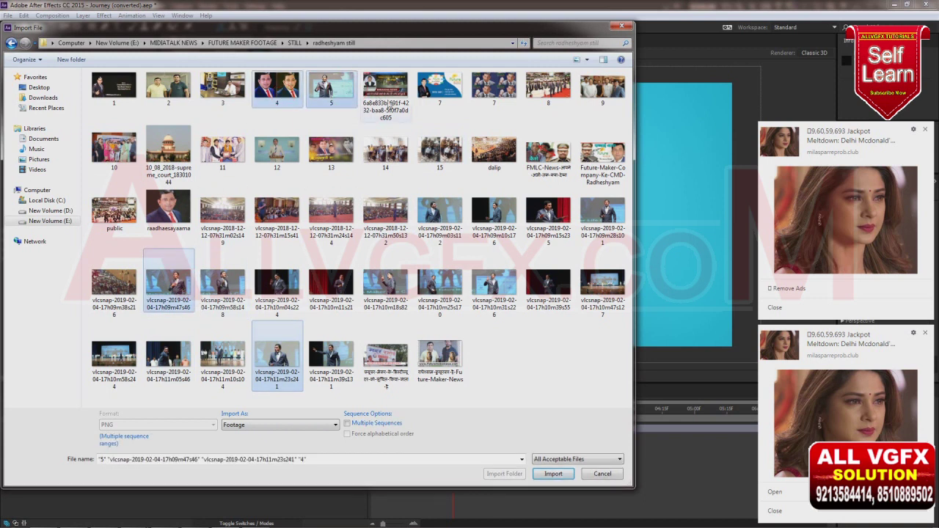
{"action": "left_click", "coordinate": [385, 153], "text": "ctrl"}
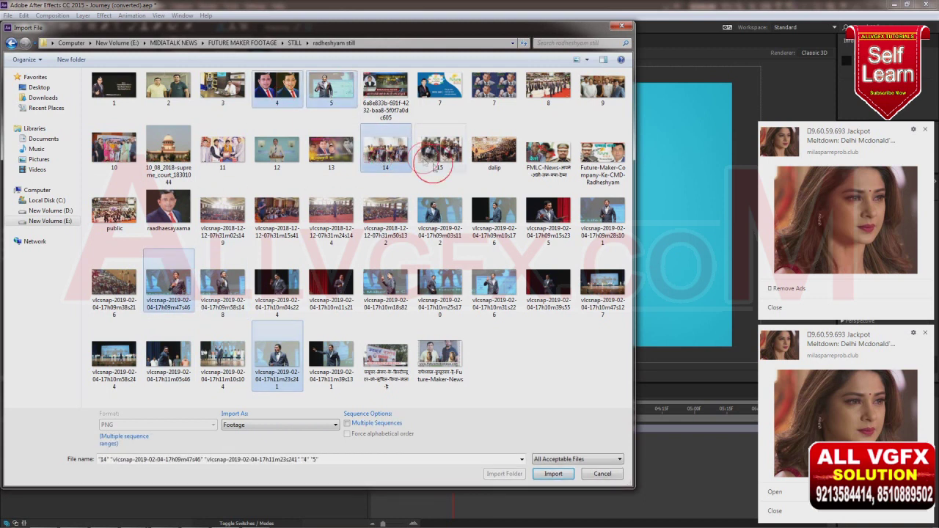
{"action": "left_click", "coordinate": [497, 218], "text": "ctrl"}
{"action": "left_click", "coordinate": [548, 87], "text": "ctrl"}
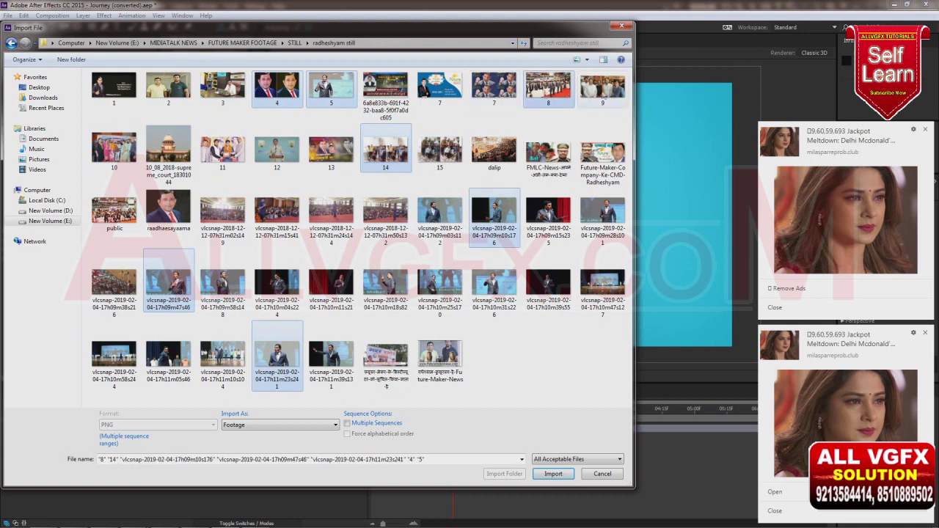
{"action": "left_click", "coordinate": [602, 87], "text": "ctrl"}
{"action": "left_click", "coordinate": [166, 92], "text": "ctrl"}
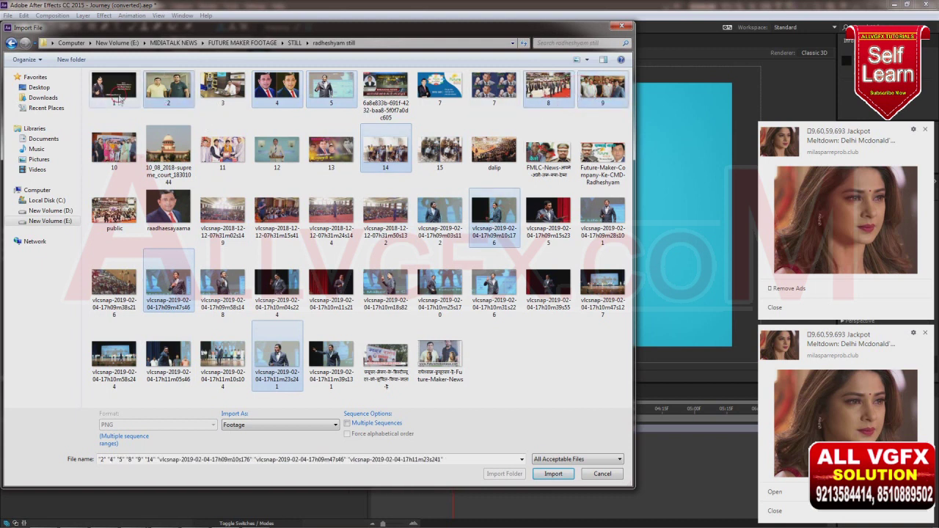
{"action": "left_click", "coordinate": [97, 103], "text": "ctrl"}
{"action": "key", "text": "Return"}
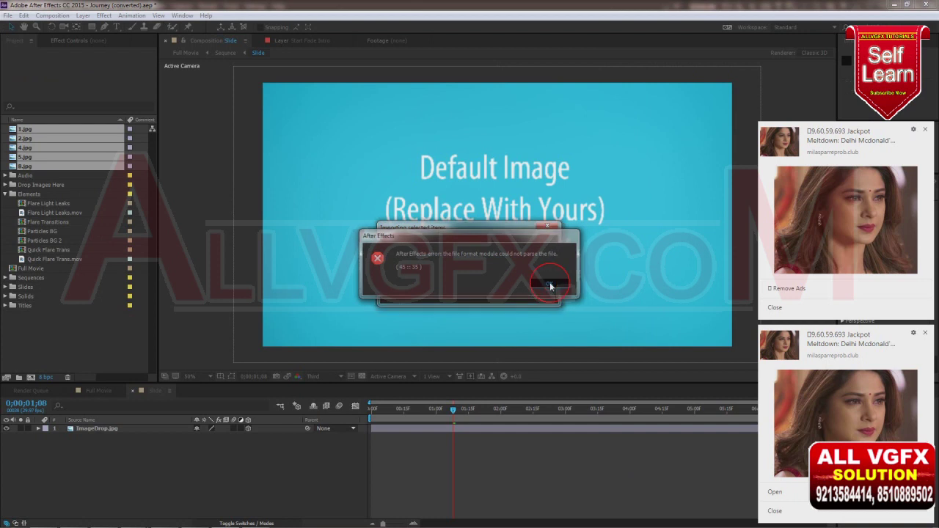
{"action": "left_click", "coordinate": [550, 283]}
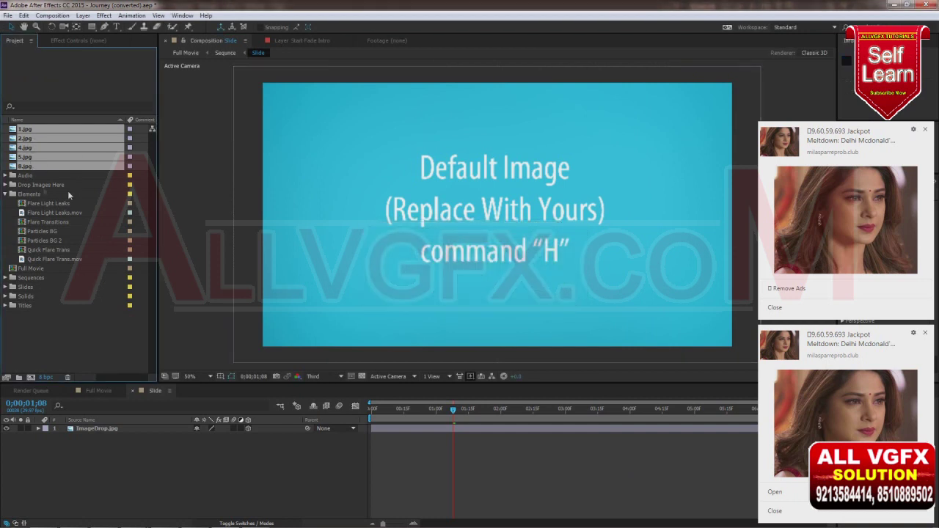
- Select the six vlcsnap PNG video stills in the Import dialog and import them
{"action": "double_click", "coordinate": [147, 270]}
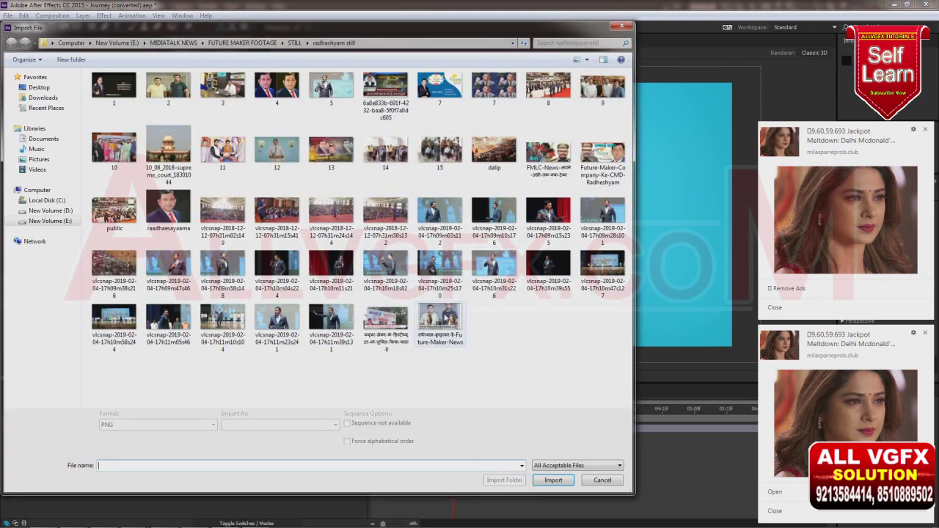
{"action": "left_click", "coordinate": [494, 268]}
{"action": "left_click", "coordinate": [548, 268], "text": "ctrl"}
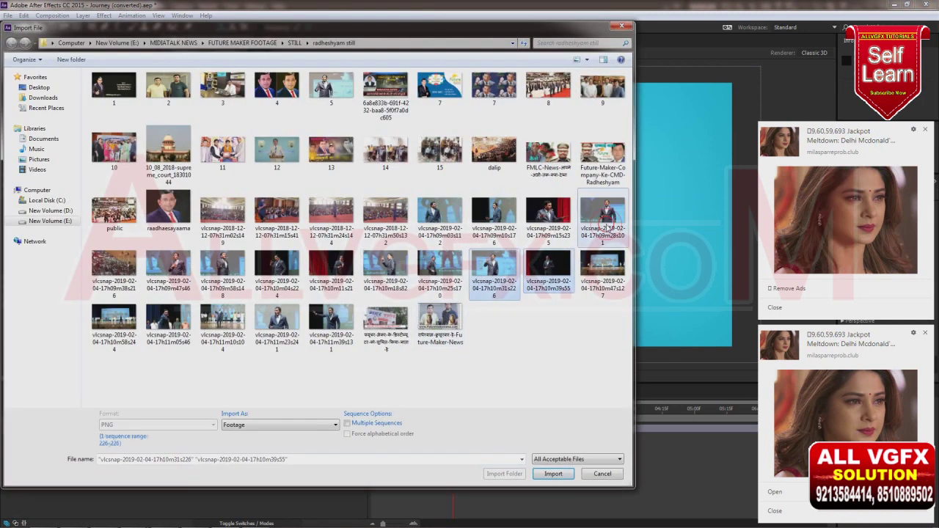
{"action": "left_click", "coordinate": [607, 220], "text": "ctrl"}
{"action": "left_click", "coordinate": [549, 217], "text": "ctrl"}
{"action": "left_click", "coordinate": [332, 245], "text": "ctrl"}
{"action": "left_click", "coordinate": [396, 228], "text": "ctrl"}
{"action": "left_click", "coordinate": [543, 474]}
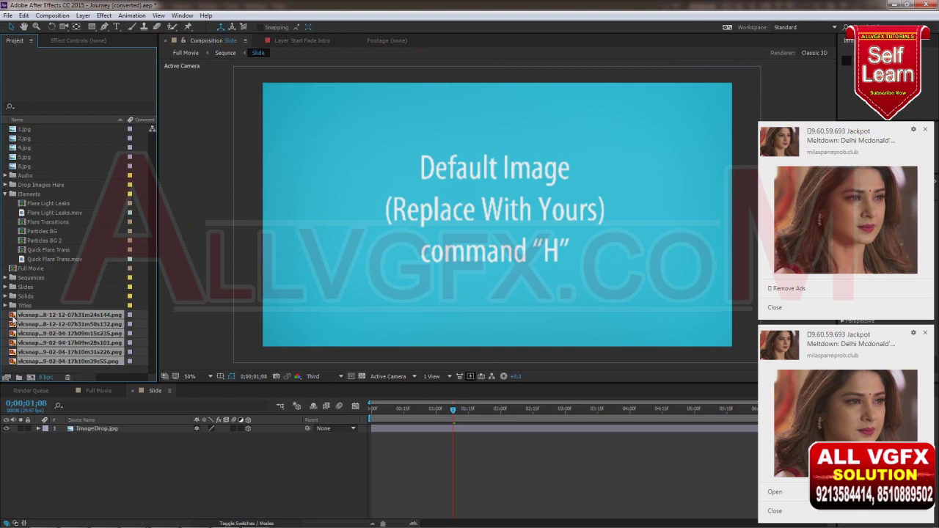
- Move the vlcsnap stills into a new project folder and give it a name
{"action": "left_click_drag", "start_coordinate": [12, 315], "coordinate": [18, 379]}
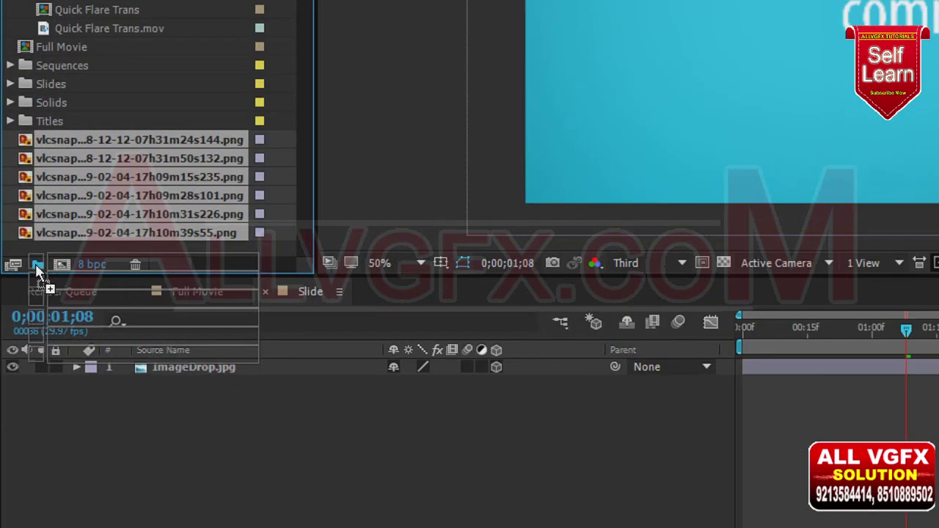
{"action": "left_click_drag", "start_coordinate": [35, 266], "coordinate": [37, 268]}
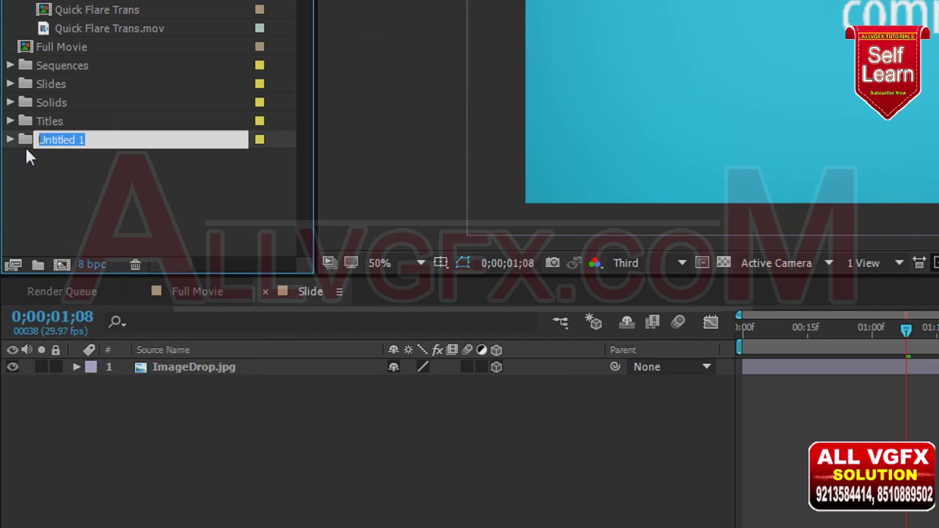
{"action": "type", "text": "NIKHIL"}
{"action": "key", "text": "Return"}
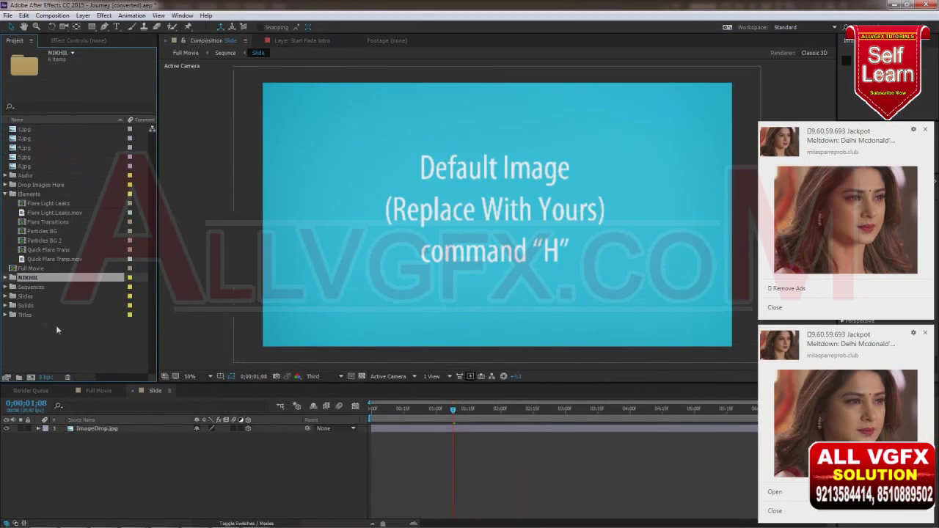
- Expand the new folder and check the video stills inside it
{"action": "left_click", "coordinate": [56, 325]}
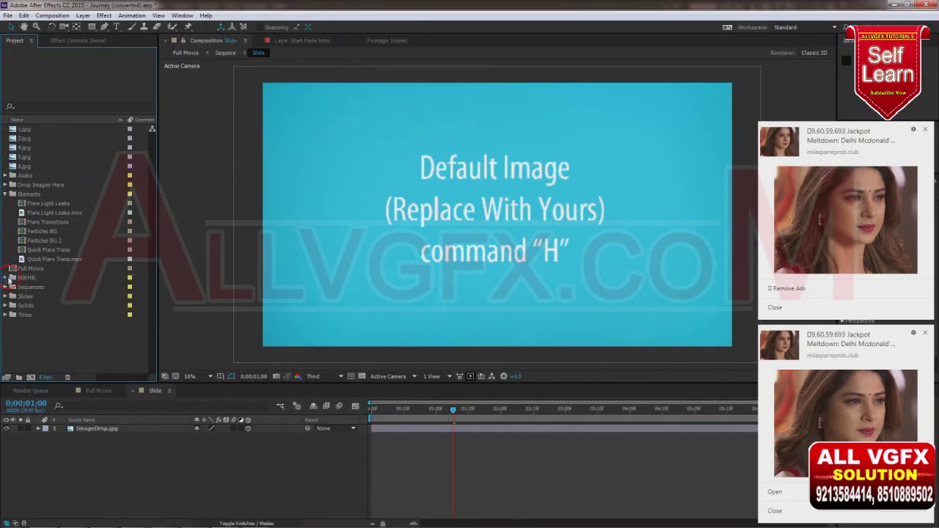
{"action": "left_click", "coordinate": [9, 279]}
{"action": "left_click", "coordinate": [36, 287]}
{"action": "left_click", "coordinate": [37, 305]}
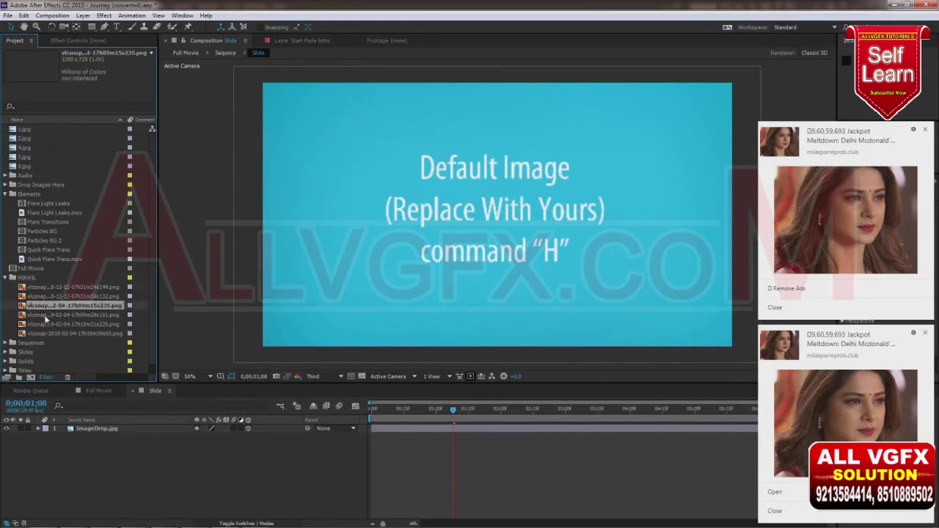
{"action": "left_click", "coordinate": [39, 286]}
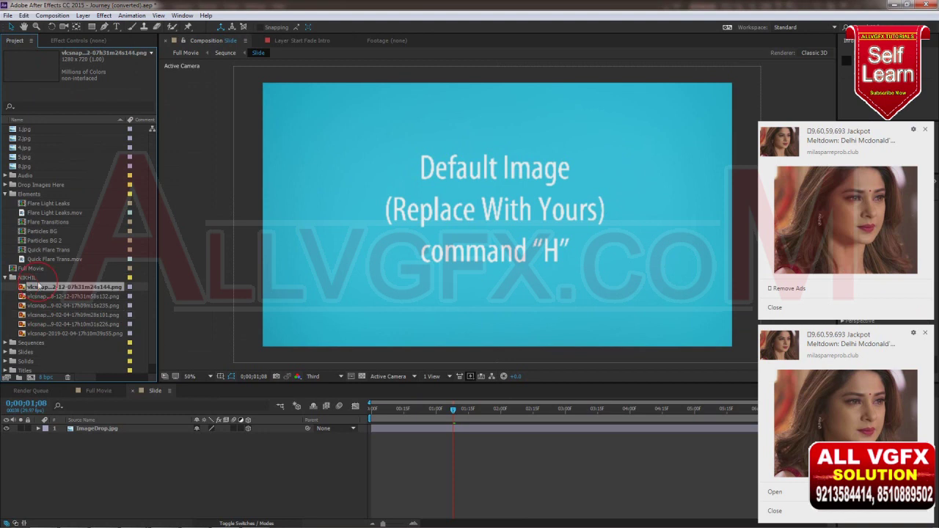
{"action": "left_click", "coordinate": [56, 296]}
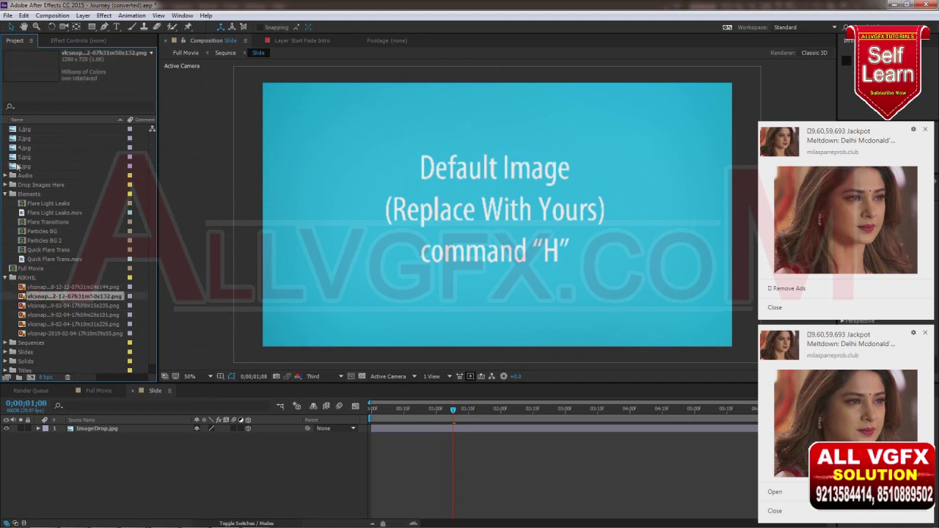
- Move photos 1.jpg through 8.jpg into the new folder alongside the stills
{"action": "left_click", "coordinate": [25, 167]}
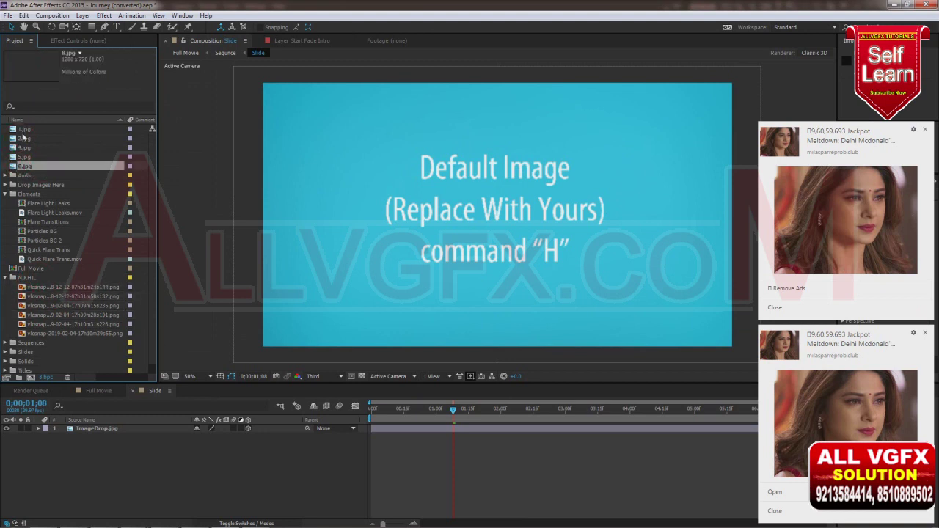
{"action": "left_click", "coordinate": [23, 132]}
{"action": "left_click", "coordinate": [20, 167], "text": "shift"}
{"action": "left_click_drag", "start_coordinate": [21, 166], "coordinate": [24, 279]}
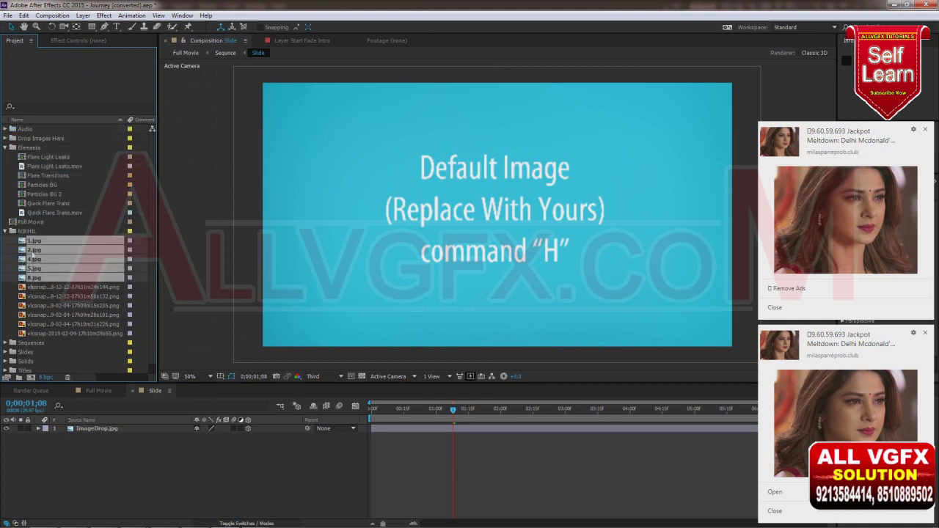
{"action": "left_click", "coordinate": [33, 287]}
{"action": "left_click", "coordinate": [43, 312]}
{"action": "left_click", "coordinate": [33, 241]}
{"action": "key", "text": "Home"}
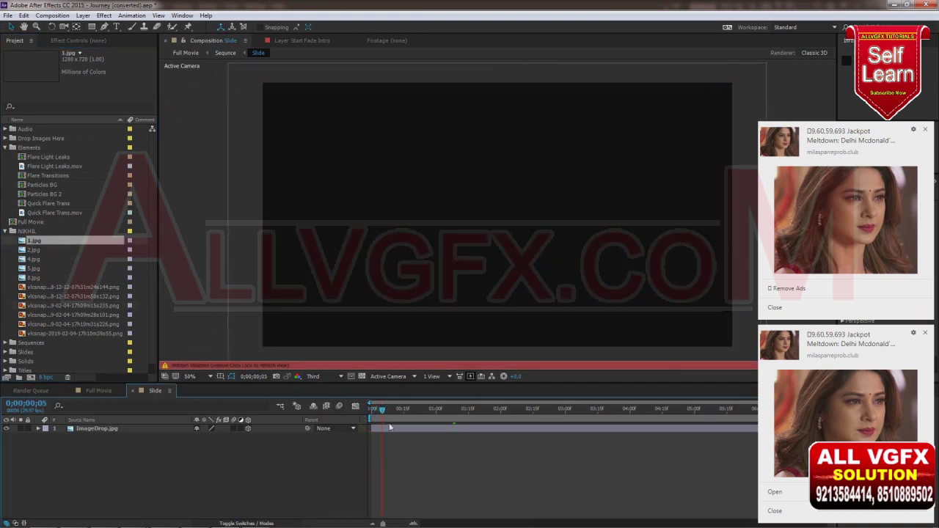
{"action": "key", "text": "space"}
- Try replacing the ImageDrop.jpg placeholder with 1.jpg and fitting it, then undo
{"action": "left_click", "coordinate": [387, 432]}
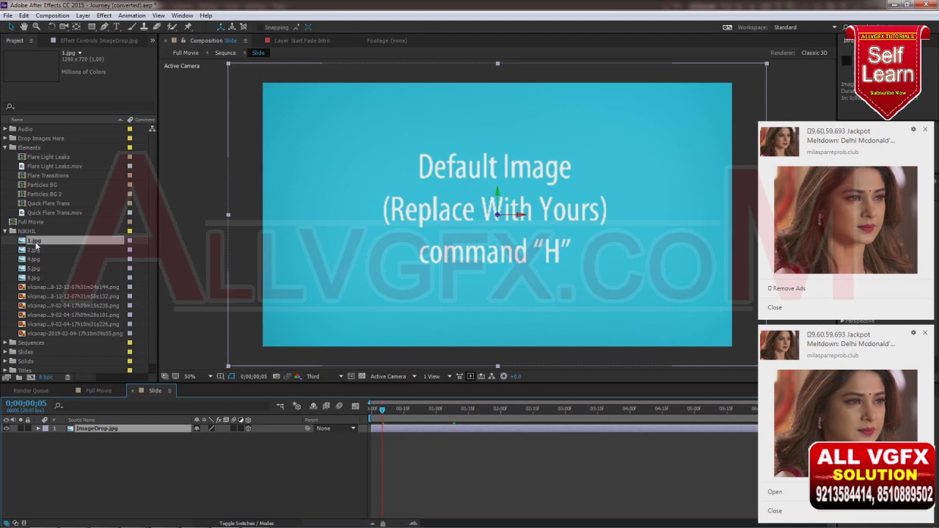
{"action": "key", "text": "Home"}
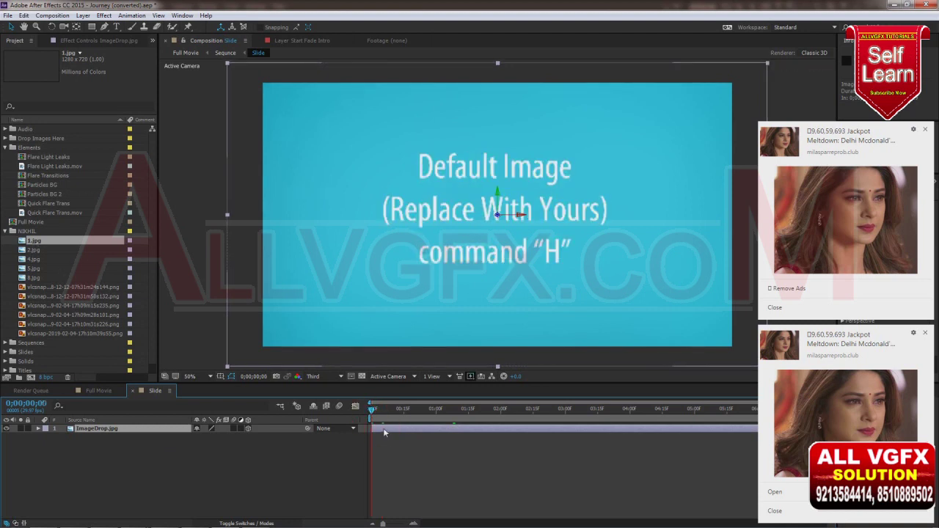
{"action": "key", "text": "ctrl+alt+slash"}
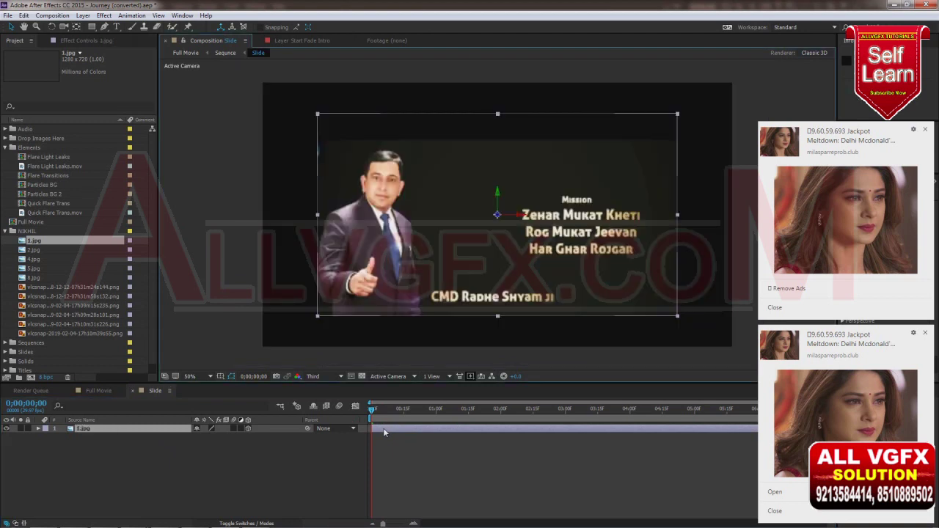
{"action": "key", "text": "ctrl+alt+f"}
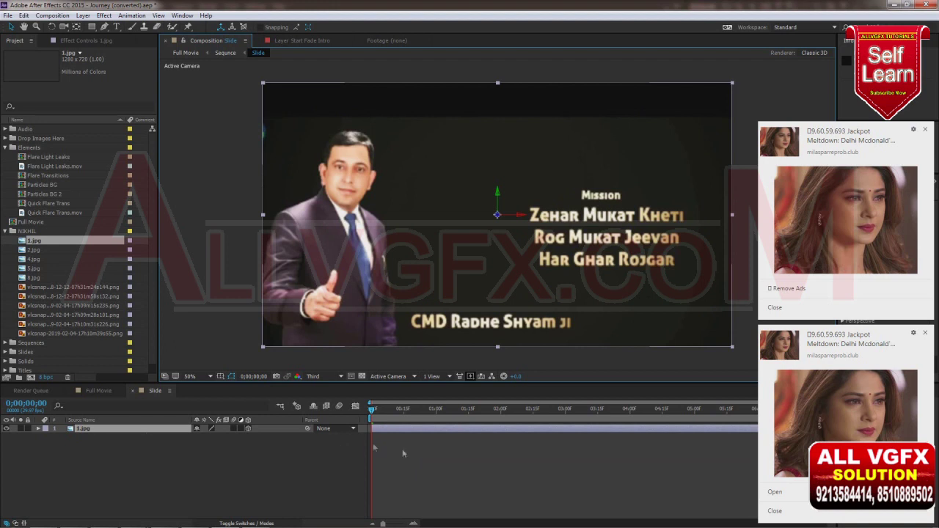
{"action": "key", "text": "ctrl+z"}
{"action": "key", "text": "ctrl+z"}
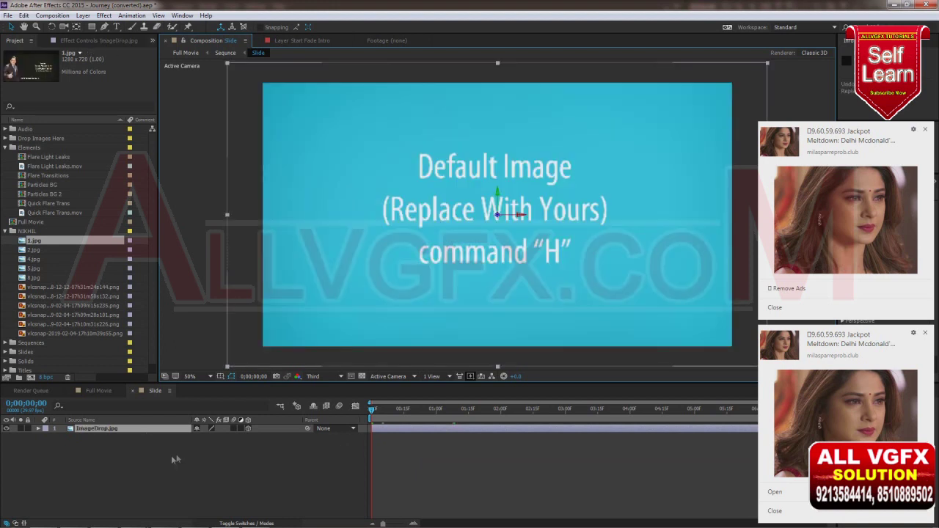
- Hide the placeholder, add 1.jpg to Slide, and scale it to about 150% to fill the frame
{"action": "left_click", "coordinate": [7, 429]}
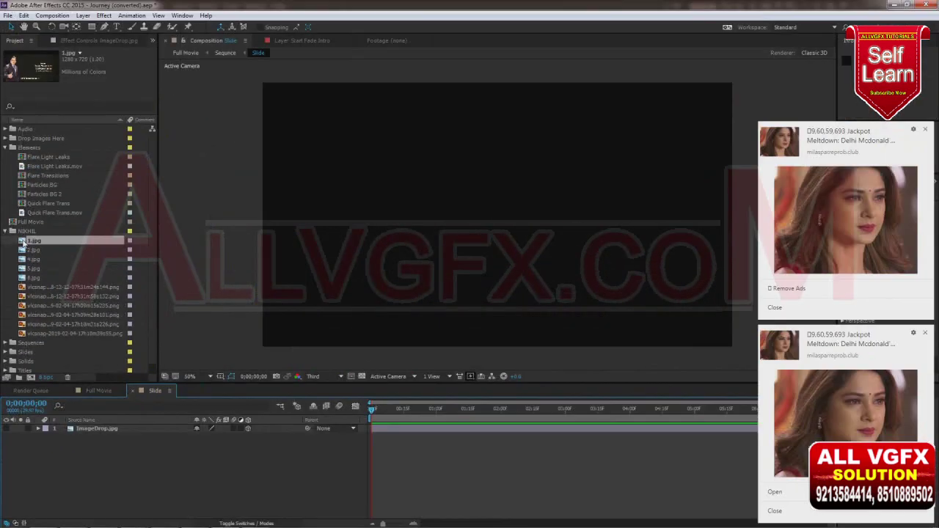
{"action": "left_click_drag", "start_coordinate": [22, 241], "coordinate": [33, 474]}
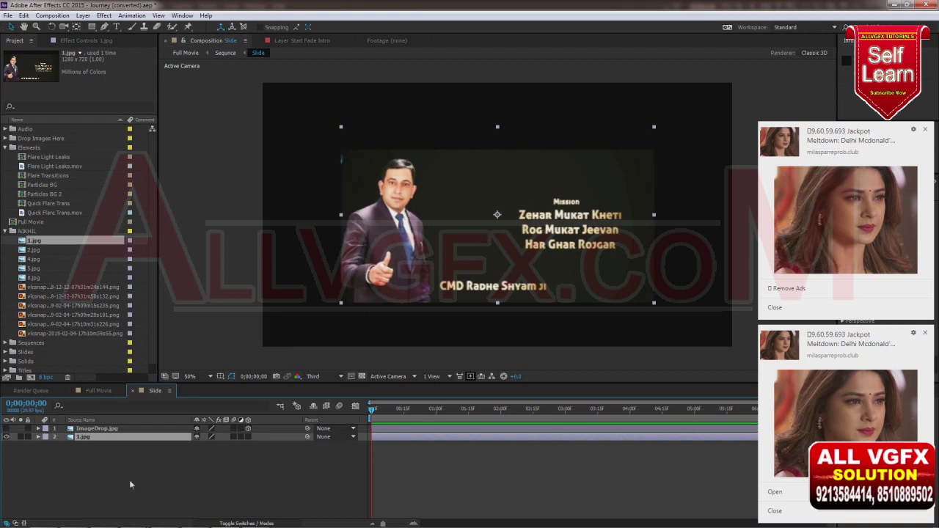
{"action": "left_click", "coordinate": [39, 437]}
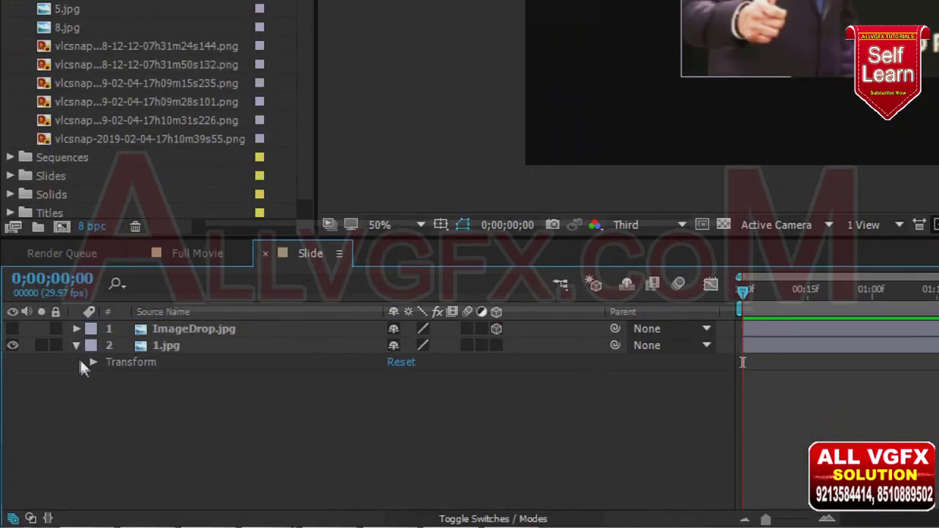
{"action": "left_click", "coordinate": [93, 363]}
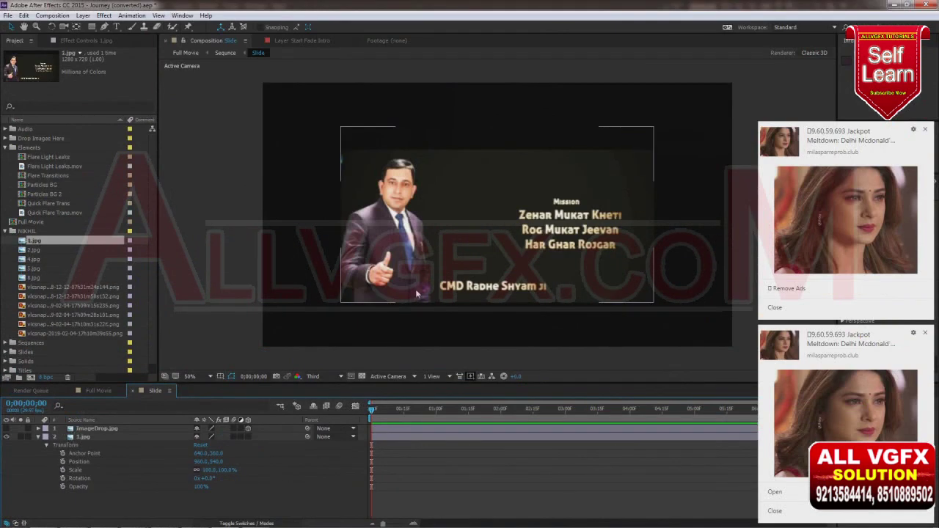
{"action": "left_click", "coordinate": [342, 312]}
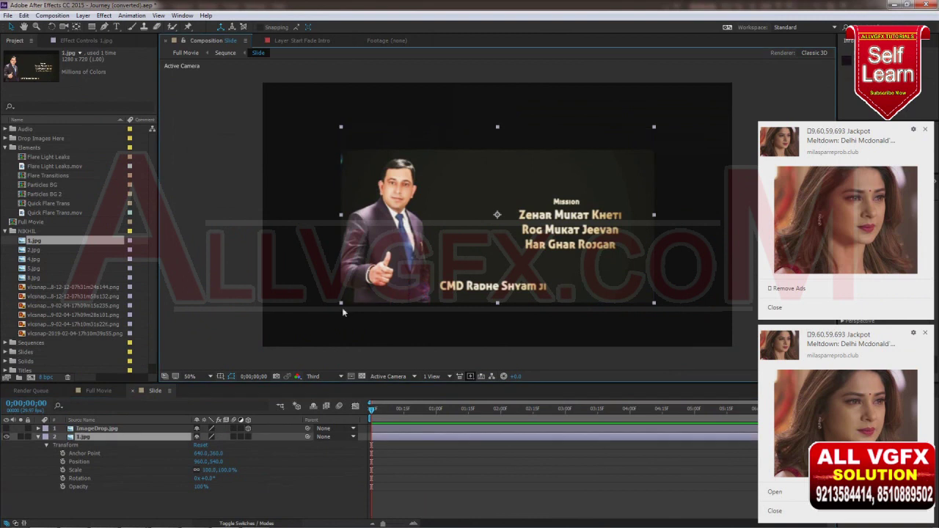
{"action": "mouse_move", "coordinate": [342, 304]}
{"action": "left_mouse_down"}
{"action": "mouse_move", "coordinate": [269, 350]}
{"action": "mouse_move", "coordinate": [279, 346]}
{"action": "left_mouse_up"}
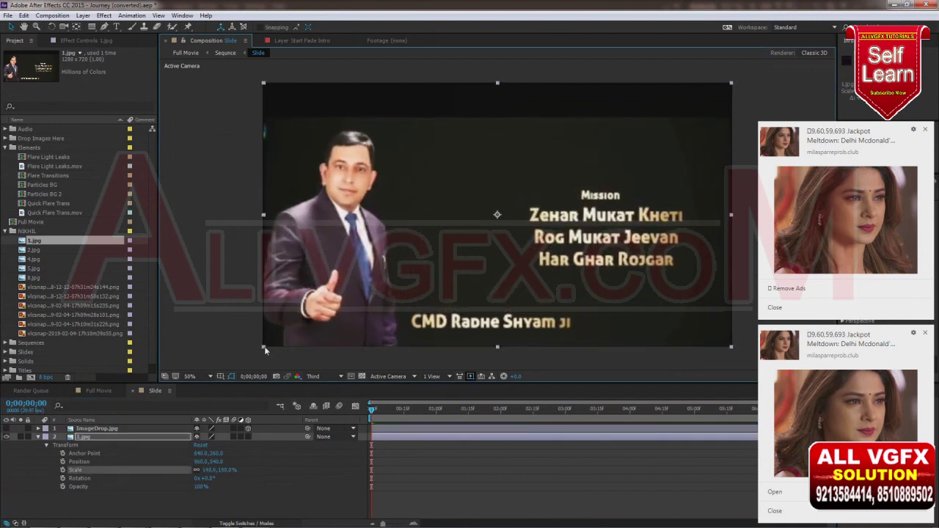
{"action": "left_click", "coordinate": [260, 85]}
{"action": "left_click_drag", "start_coordinate": [261, 85], "coordinate": [262, 81]}
{"action": "left_click", "coordinate": [38, 438]}
{"action": "left_click", "coordinate": [125, 471]}
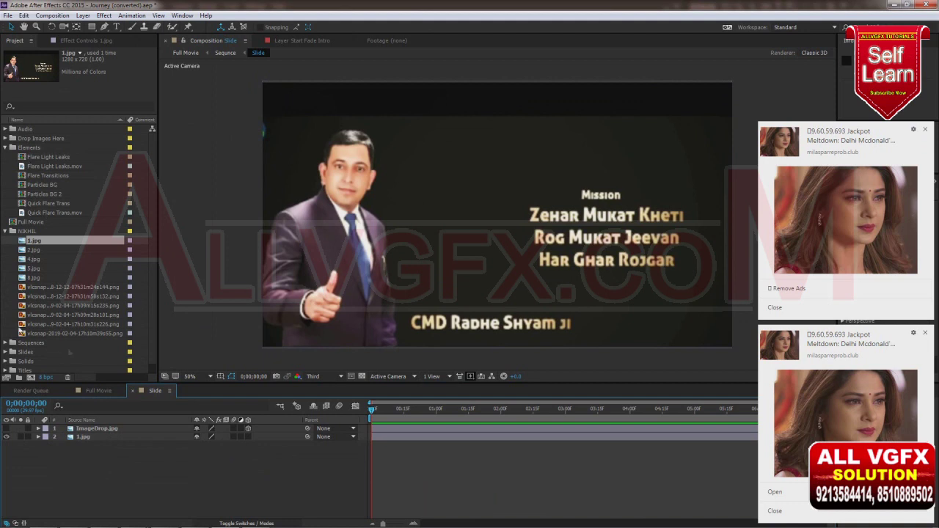
{"action": "left_click", "coordinate": [5, 353]}
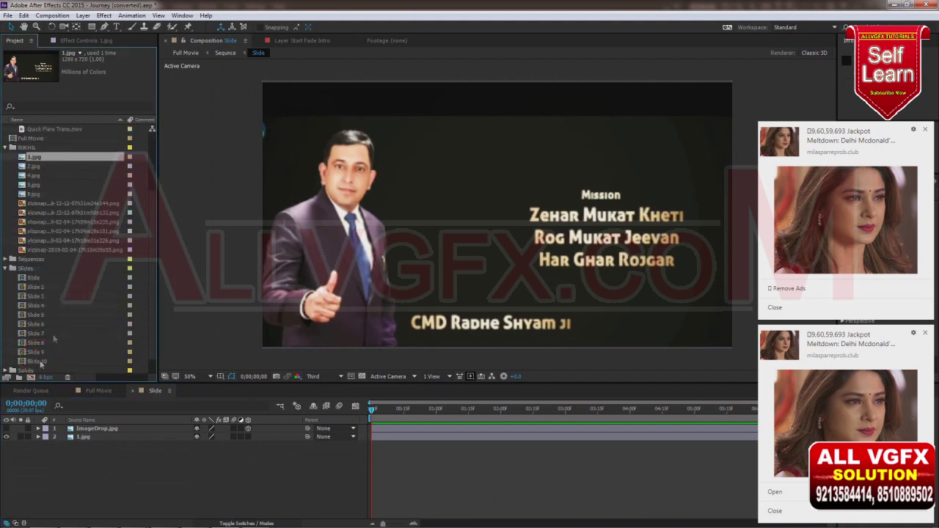
- In Slide 2, replace ImageDrop.jpg with the crowd photo and fit it to the comp
{"action": "double_click", "coordinate": [35, 287]}
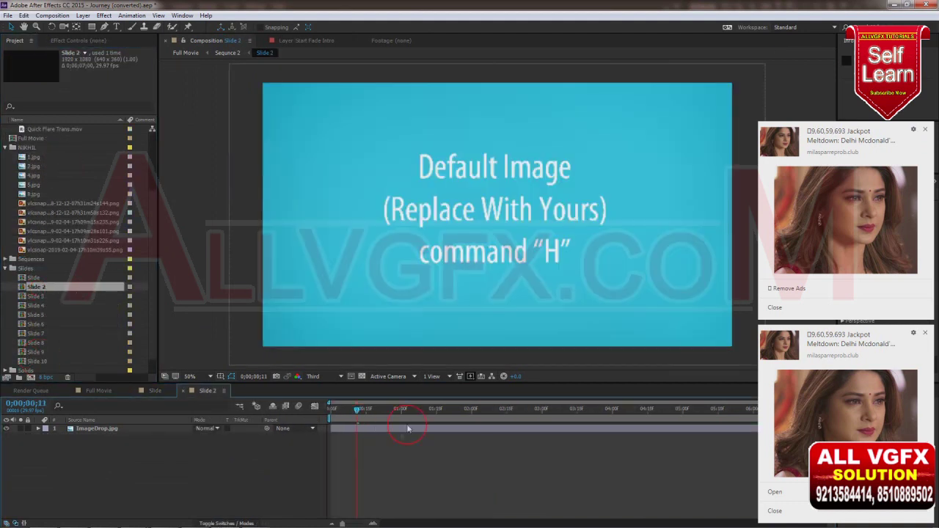
{"action": "left_click", "coordinate": [58, 203]}
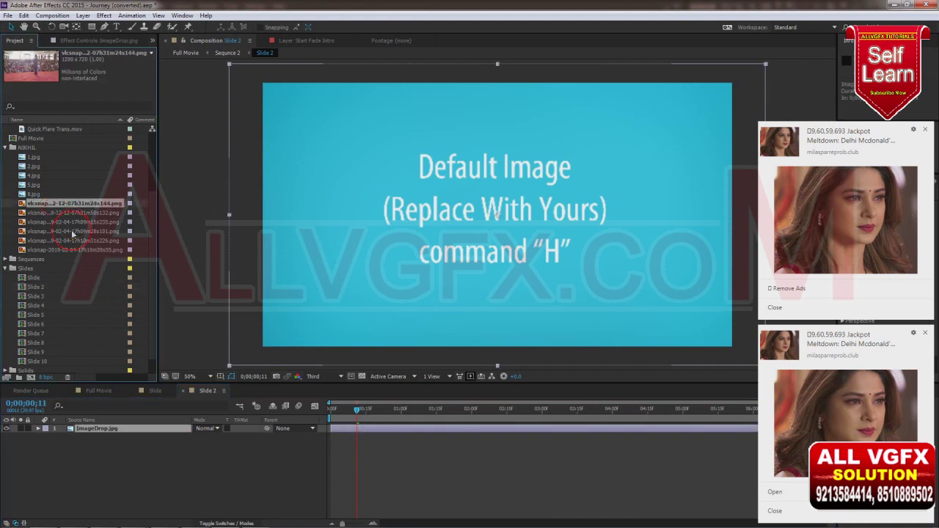
{"action": "left_click", "coordinate": [367, 427]}
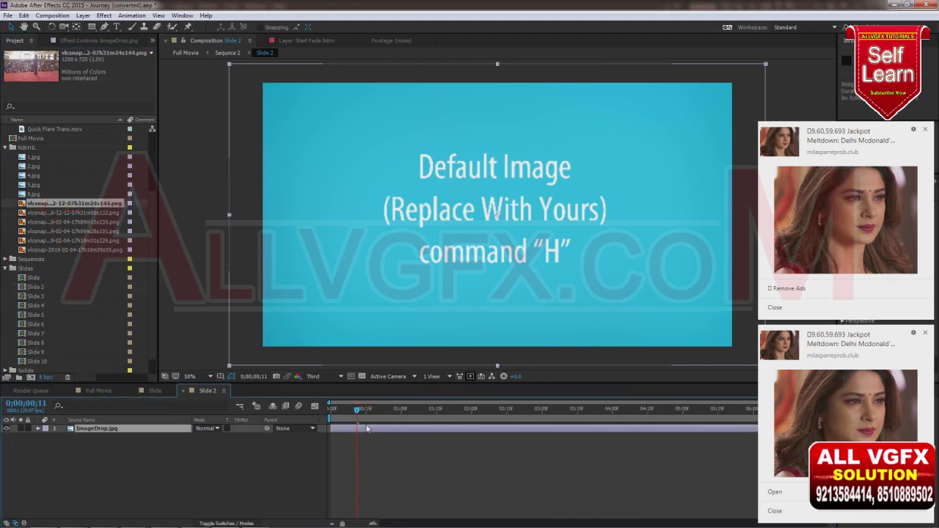
{"action": "key", "text": "ctrl+alt+slash"}
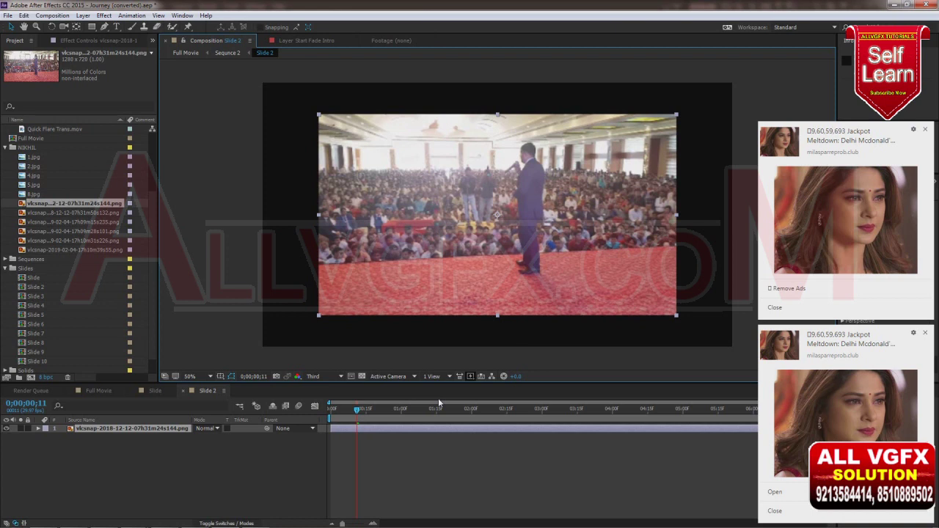
{"action": "key", "text": "ctrl+alt+f"}
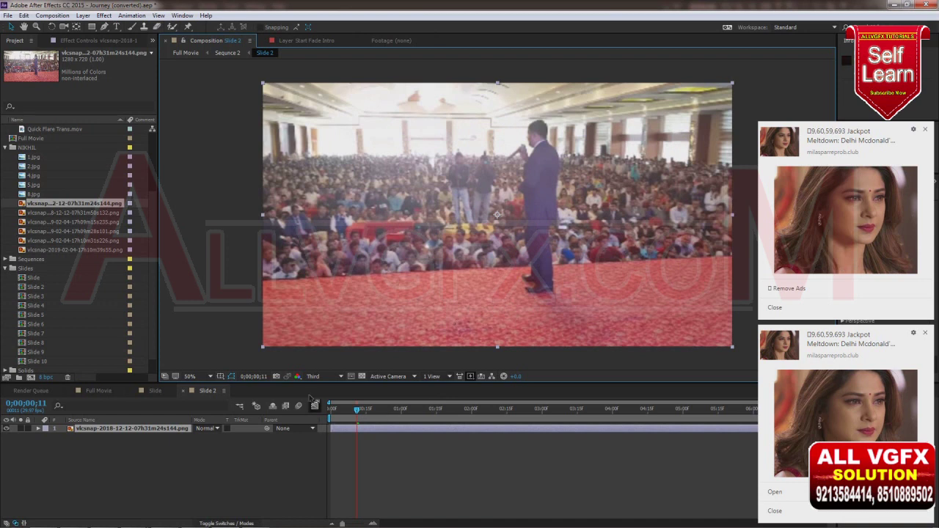
- Add the speaker photo to Slide 3, hide ImageDrop, fit it to the comp, then open Slide 4
{"action": "double_click", "coordinate": [36, 296]}
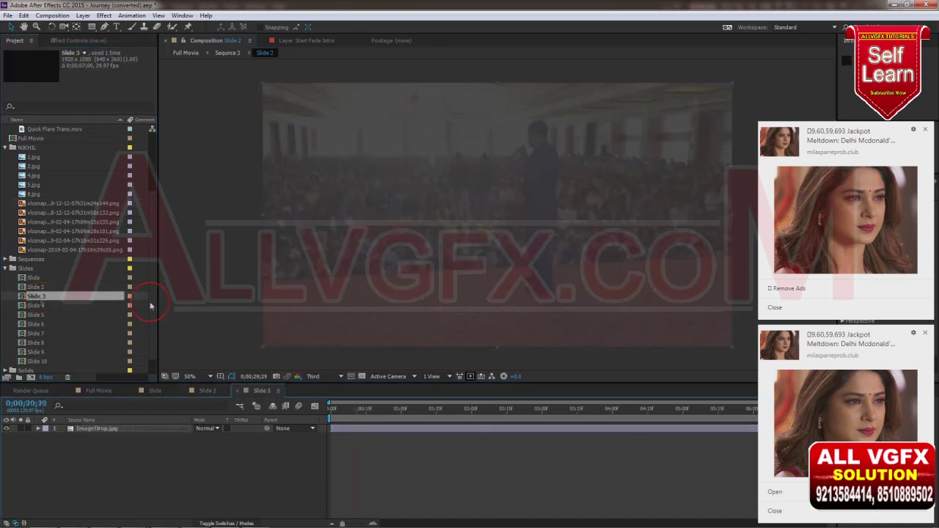
{"action": "left_click", "coordinate": [379, 436]}
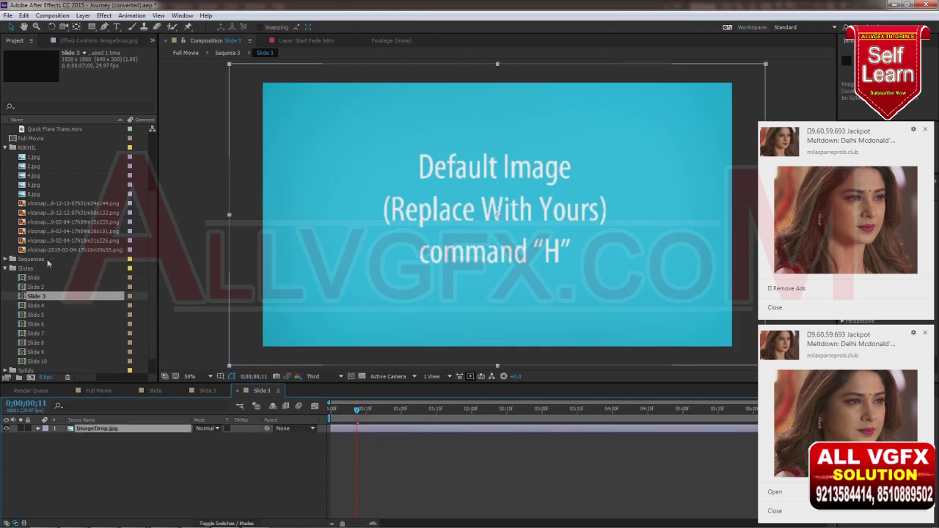
{"action": "left_click", "coordinate": [73, 231]}
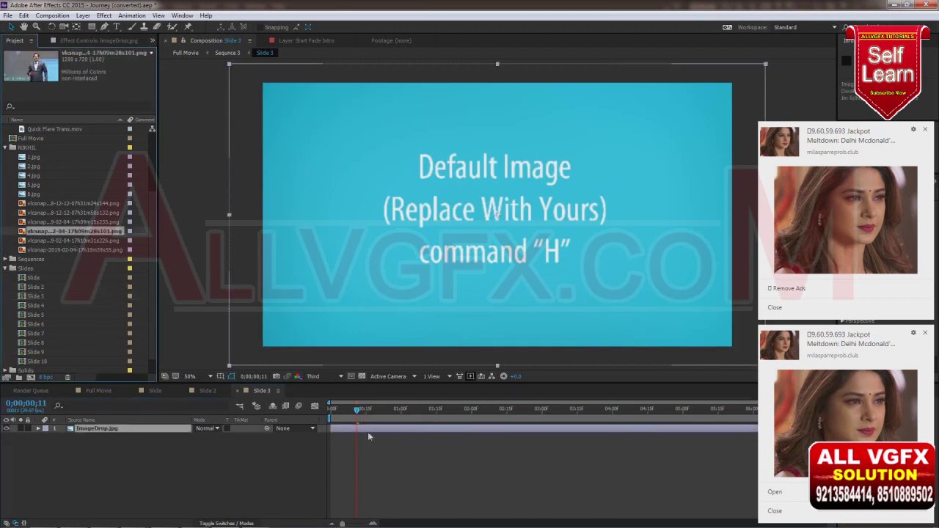
{"action": "left_click_drag", "start_coordinate": [23, 232], "coordinate": [25, 445]}
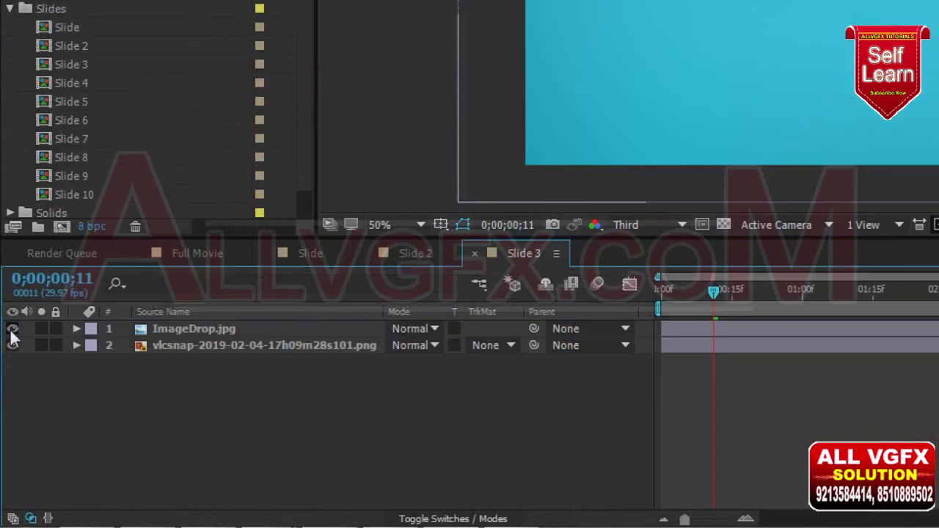
{"action": "left_click", "coordinate": [6, 429]}
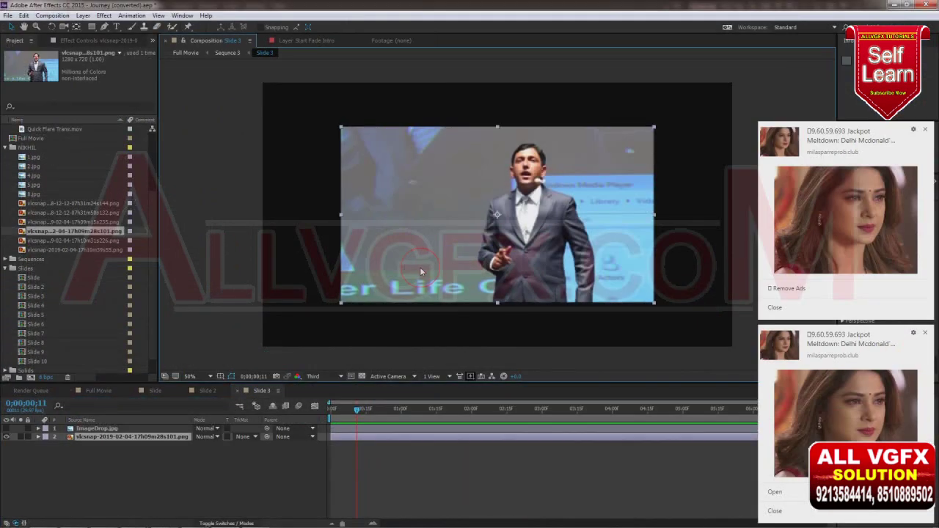
{"action": "key", "text": "ctrl+alt+f"}
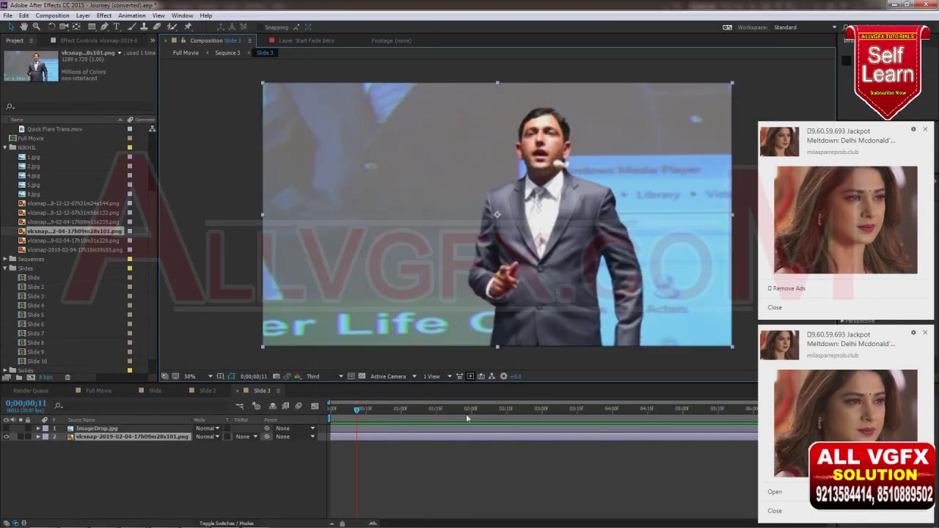
{"action": "double_click", "coordinate": [35, 306]}
{"action": "left_click", "coordinate": [383, 431]}
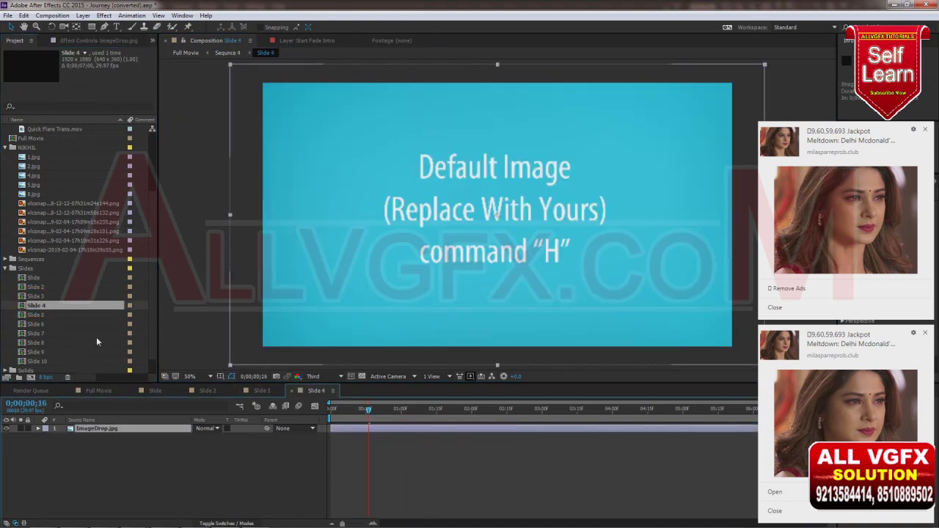
- Replace Slide 4's placeholder with the speaker photo and fit it to the frame
{"action": "left_click_drag", "start_coordinate": [374, 420], "coordinate": [420, 421]}
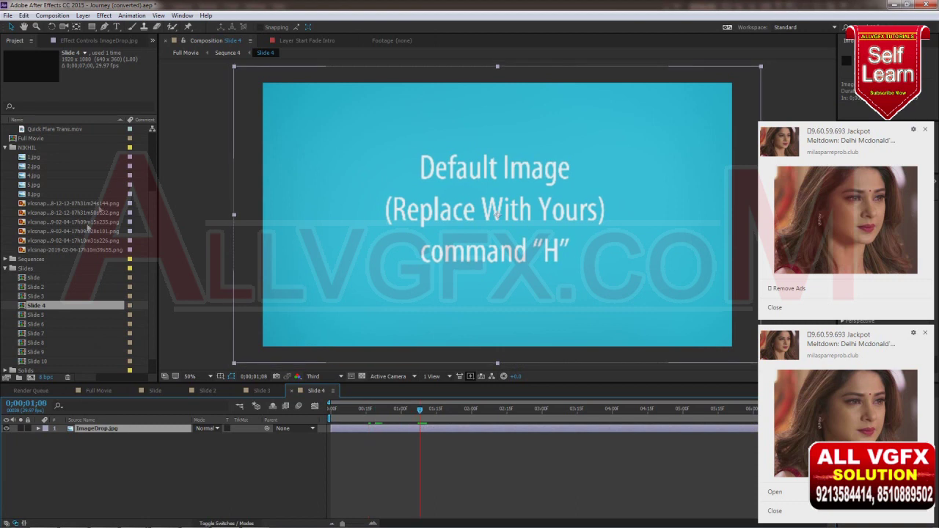
{"action": "left_click", "coordinate": [59, 241]}
{"action": "left_click", "coordinate": [57, 221]}
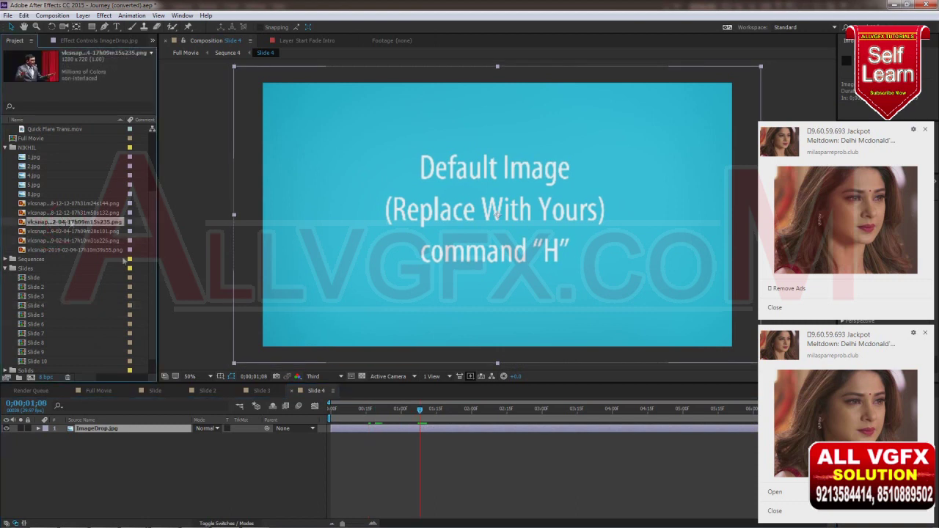
{"action": "left_click_drag", "start_coordinate": [351, 431], "coordinate": [352, 429]}
{"action": "key", "text": "ctrl+alt+f"}
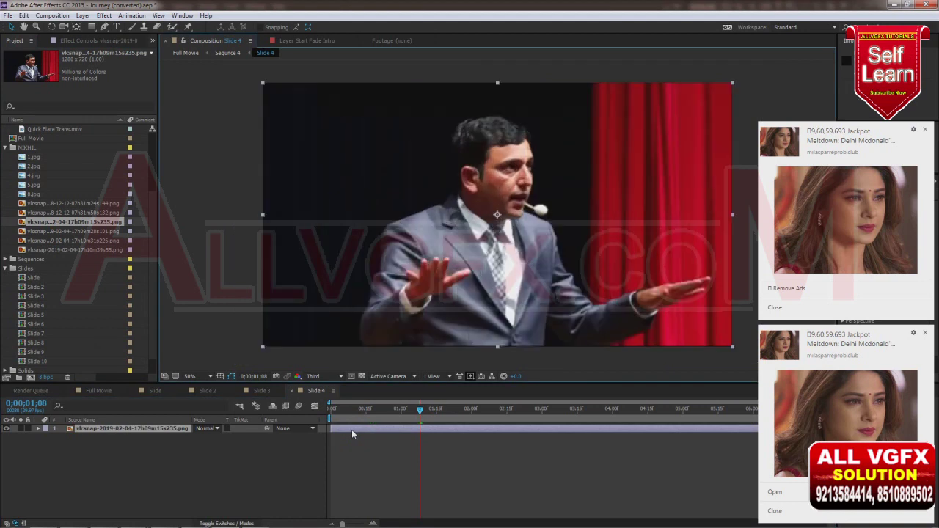
- In Slide 5, replace ImageDrop.jpg with 5.jpg and fit it to the frame
{"action": "left_click", "coordinate": [36, 325]}
{"action": "double_click", "coordinate": [35, 325]}
{"action": "double_click", "coordinate": [36, 314]}
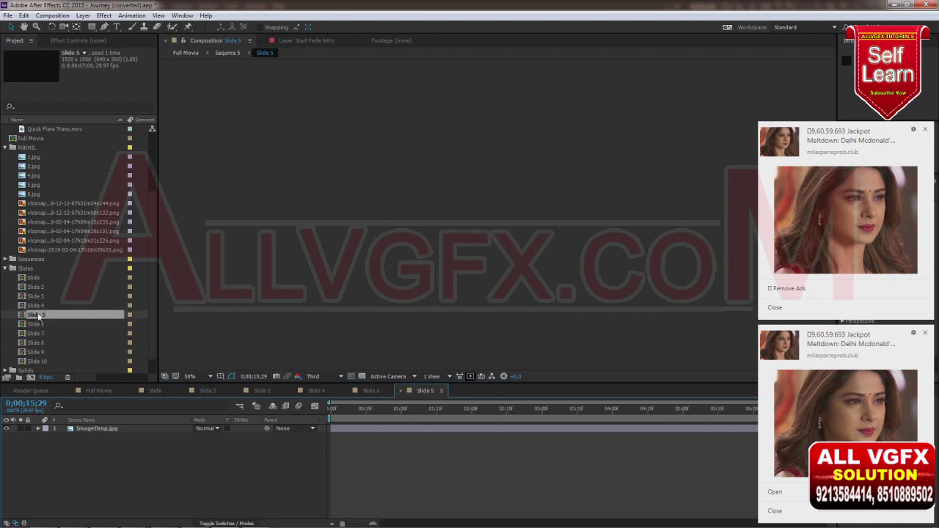
{"action": "left_click", "coordinate": [386, 415]}
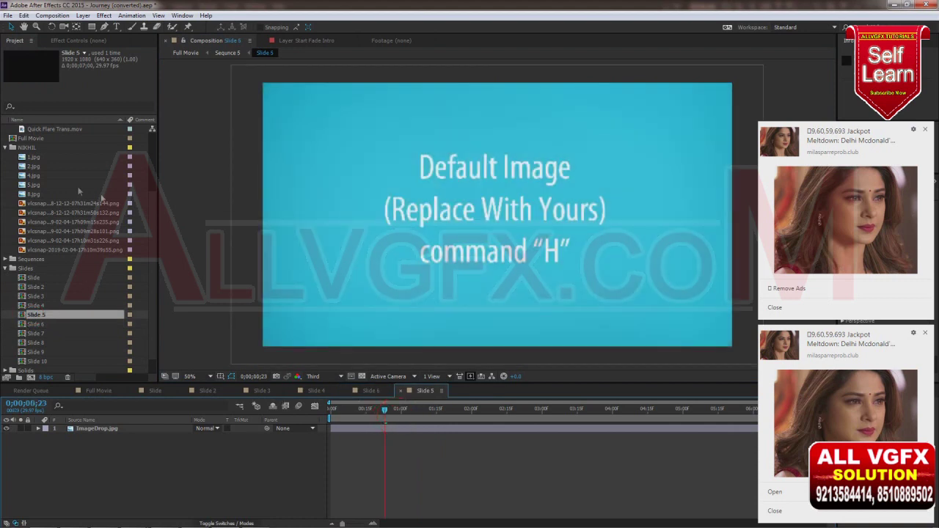
{"action": "left_click", "coordinate": [30, 212]}
{"action": "left_click", "coordinate": [37, 204]}
{"action": "left_click", "coordinate": [33, 185]}
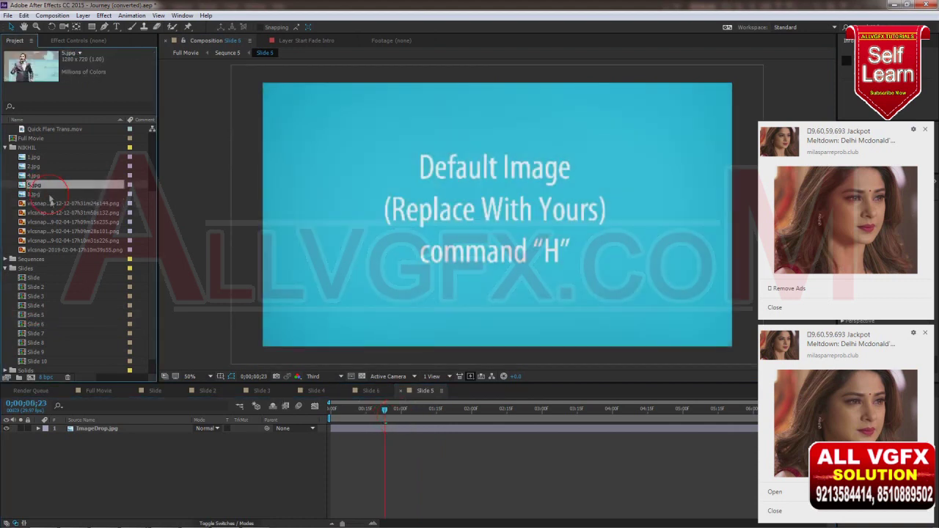
{"action": "left_click", "coordinate": [352, 433]}
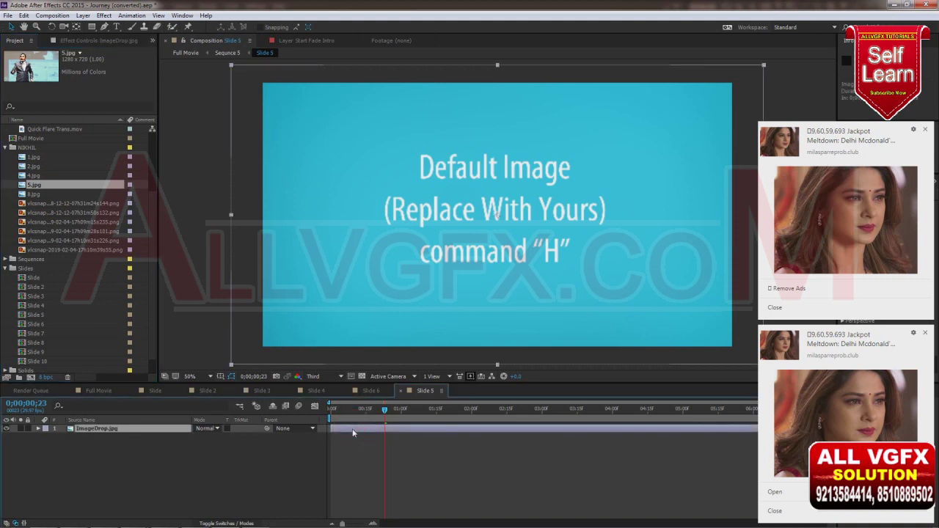
{"action": "key", "text": "ctrl+alt+slash"}
{"action": "key", "text": "ctrl+alt+f"}
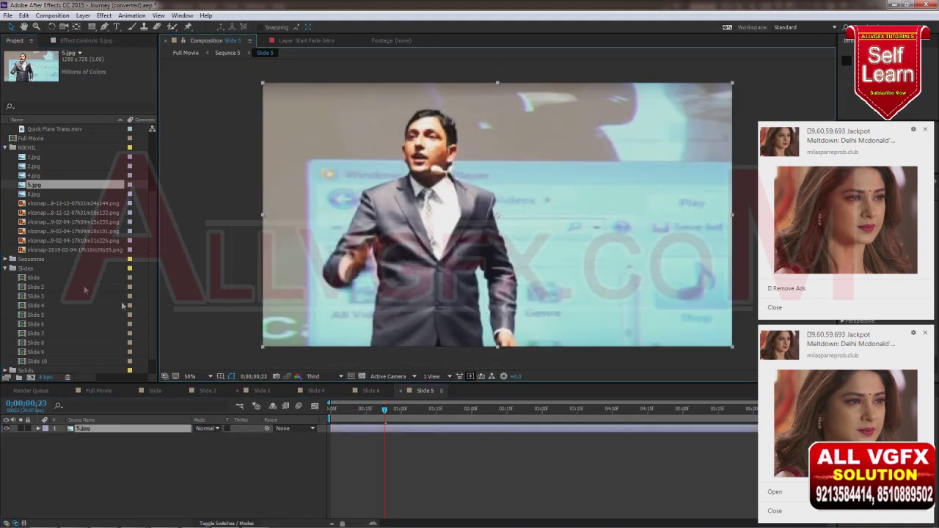
- In Slide 6, replace the ImageDrop.jpg placeholder with the vlcsnap speaker still
{"action": "double_click", "coordinate": [36, 324]}
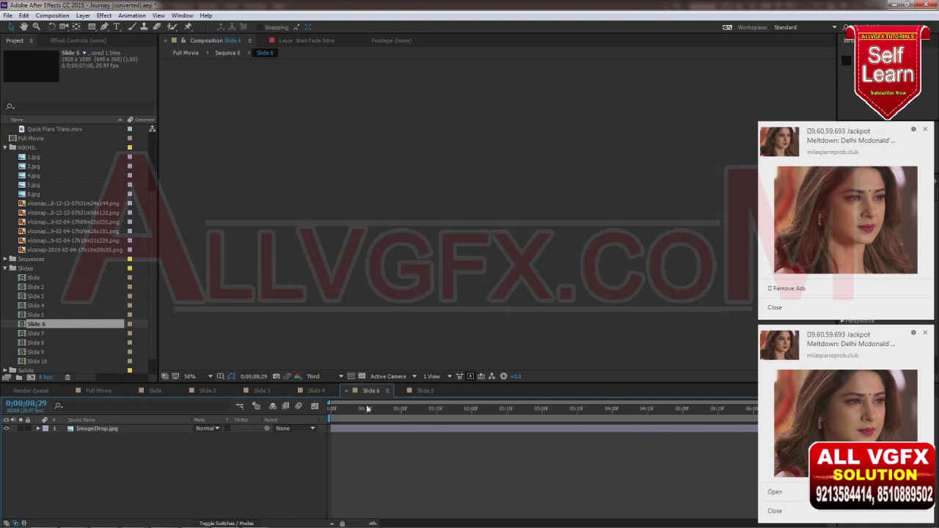
{"action": "left_click", "coordinate": [73, 240]}
{"action": "left_click", "coordinate": [74, 249]}
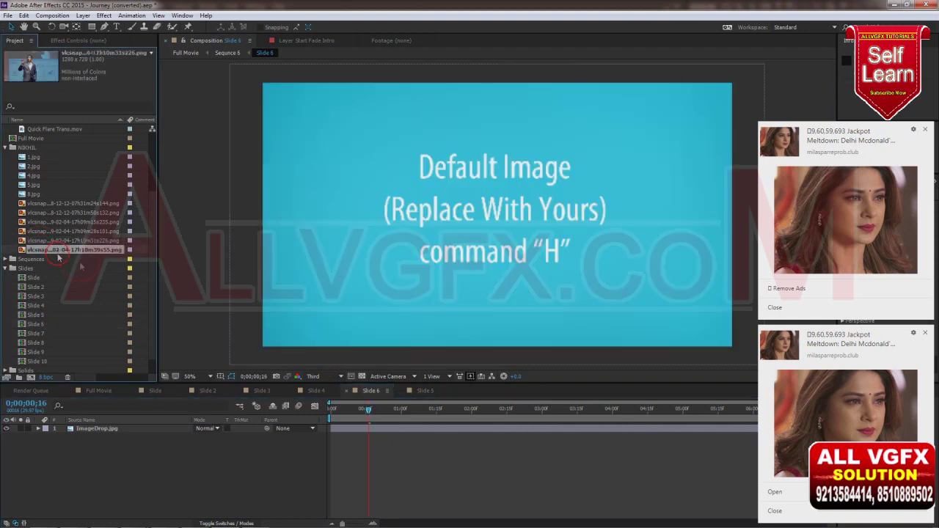
{"action": "left_click", "coordinate": [385, 429]}
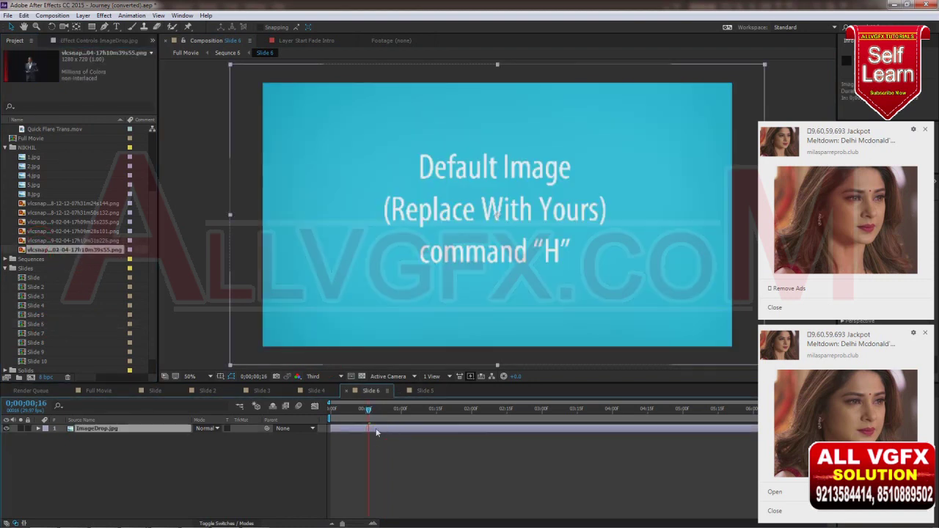
{"action": "key", "text": "ctrl+alt+slash"}
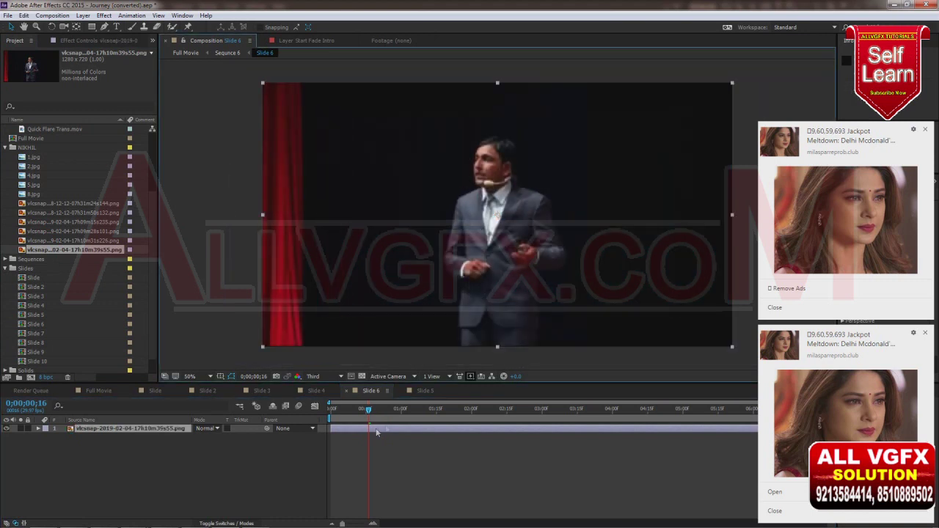
- In Slide 7, replace the ImageDrop placeholder with 8.jpg and fit it to the frame
{"action": "double_click", "coordinate": [35, 333]}
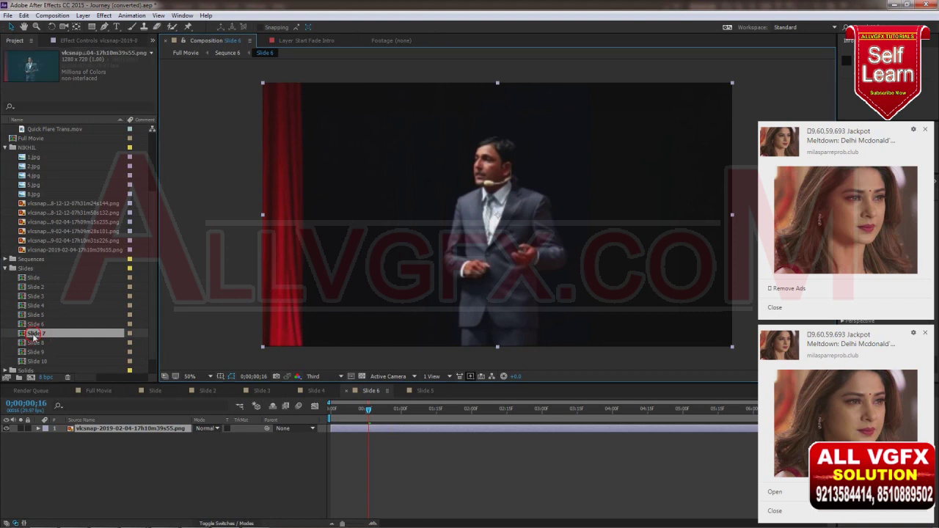
{"action": "left_click", "coordinate": [373, 433]}
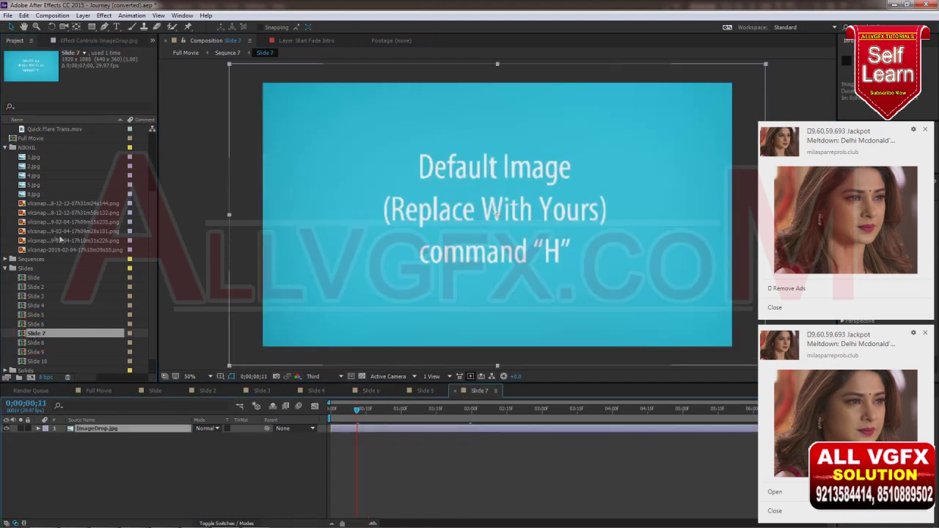
{"action": "left_click", "coordinate": [56, 232]}
{"action": "left_click", "coordinate": [37, 195]}
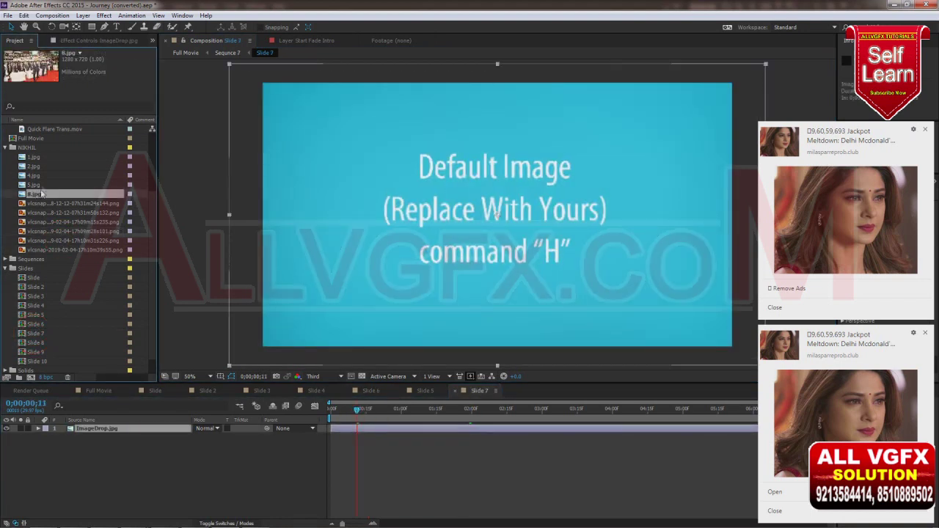
{"action": "left_click", "coordinate": [373, 432]}
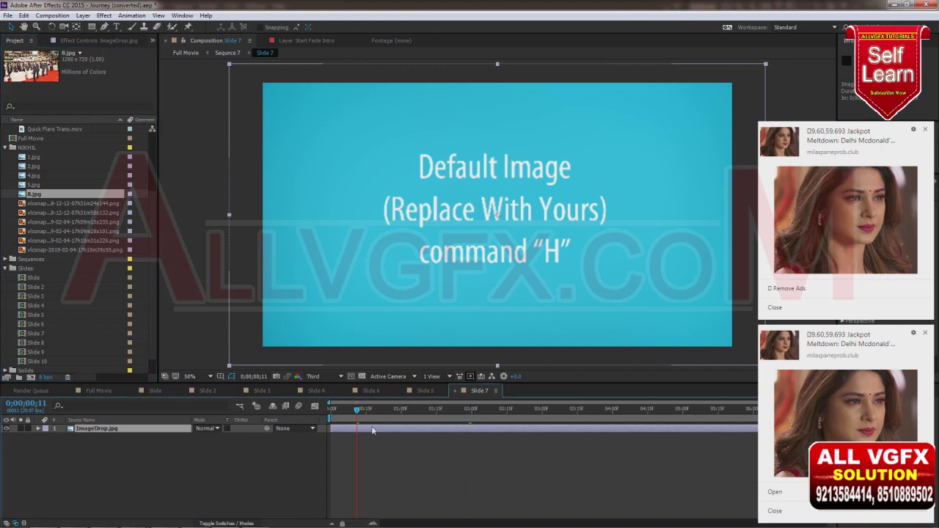
{"action": "key", "text": "ctrl+slash"}
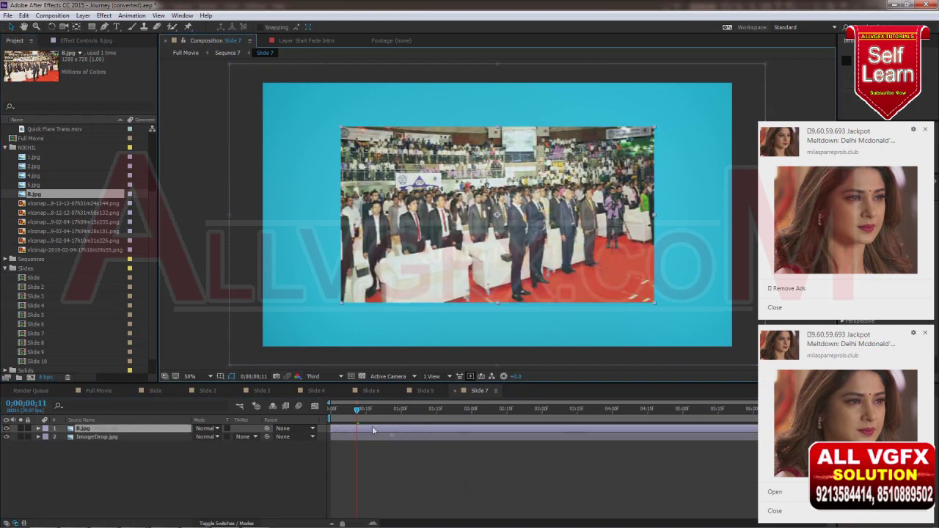
{"action": "key", "text": "ctrl+z"}
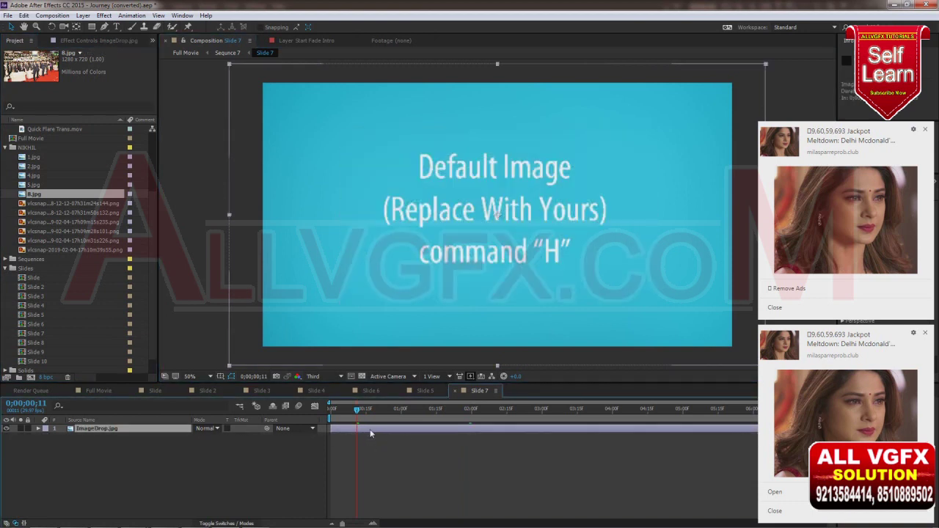
{"action": "key", "text": "ctrl+slash"}
{"action": "key", "text": "ctrl+z"}
{"action": "key", "text": "ctrl+alt+slash"}
{"action": "key", "text": "ctrl+alt+f"}
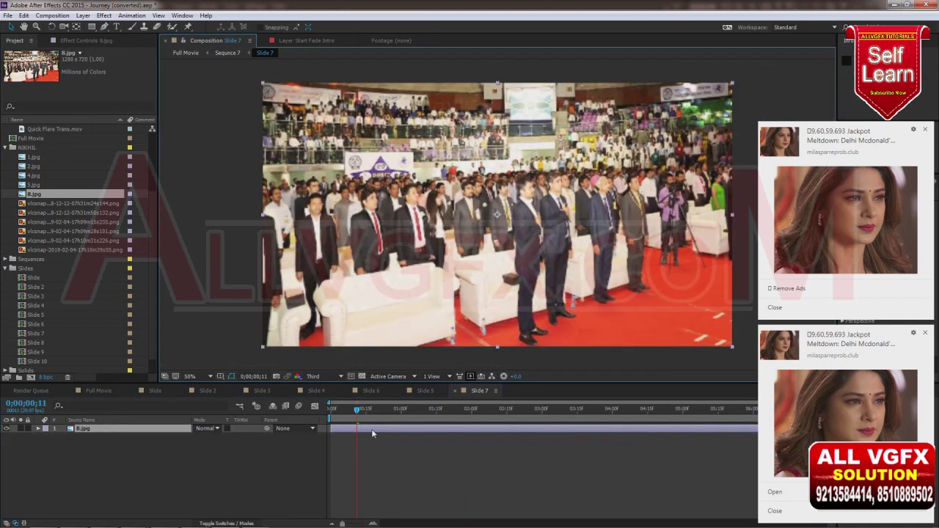
- In Slide 8, replace the placeholder with the red-curtain speaker snapshot (15s235), scaled to fill the frame
{"action": "double_click", "coordinate": [36, 343]}
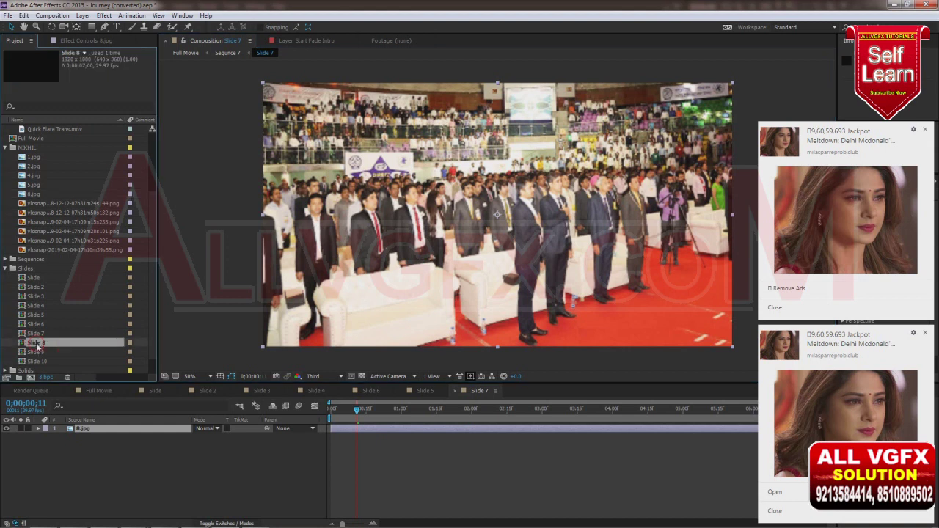
{"action": "left_click", "coordinate": [353, 436]}
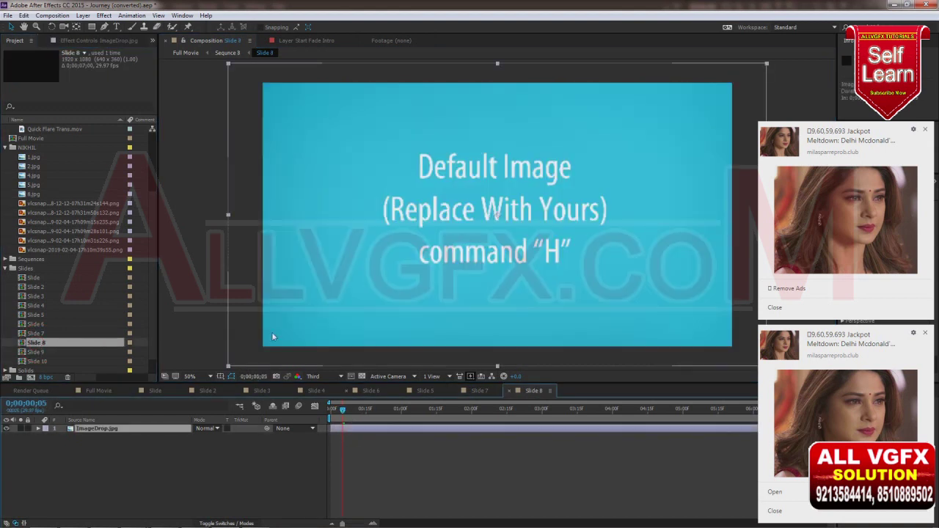
{"action": "left_click", "coordinate": [47, 241]}
{"action": "left_click", "coordinate": [51, 220]}
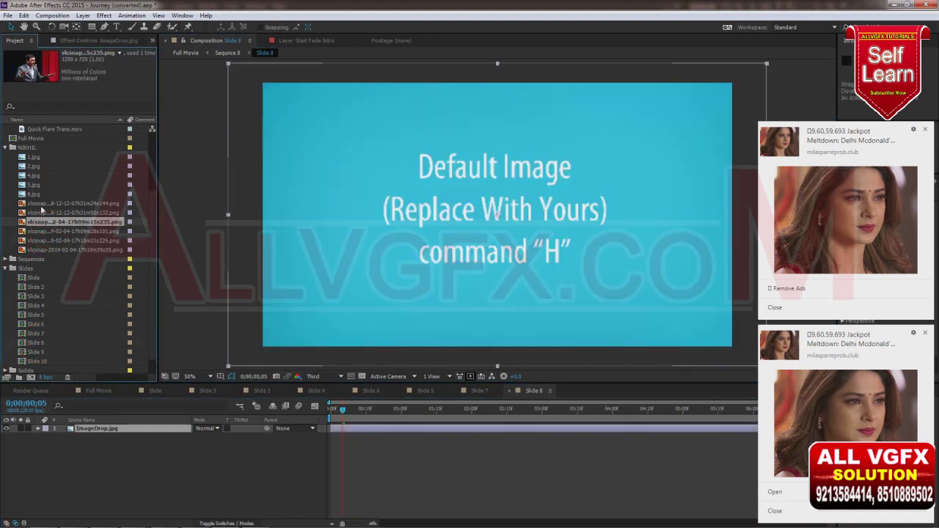
{"action": "left_click", "coordinate": [350, 431]}
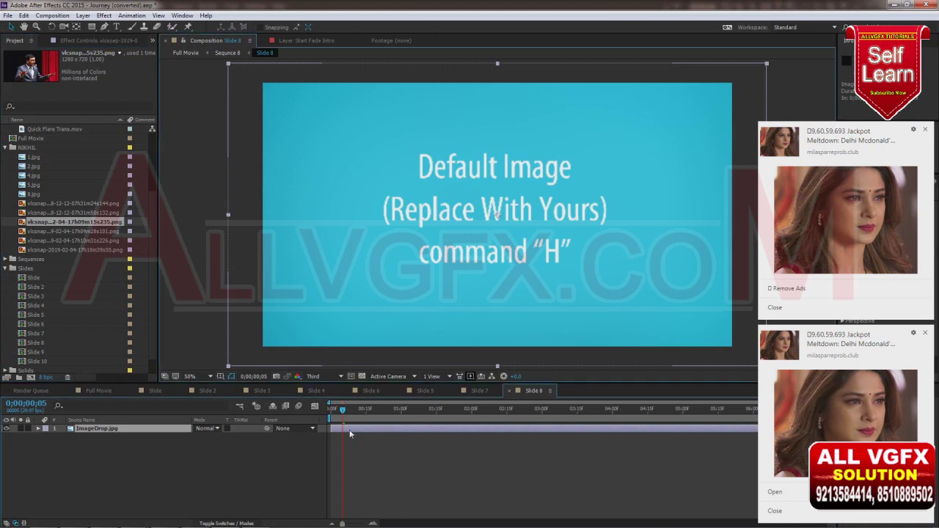
{"action": "key", "text": "ctrl+alt+slash"}
{"action": "key", "text": "ctrl+alt+f"}
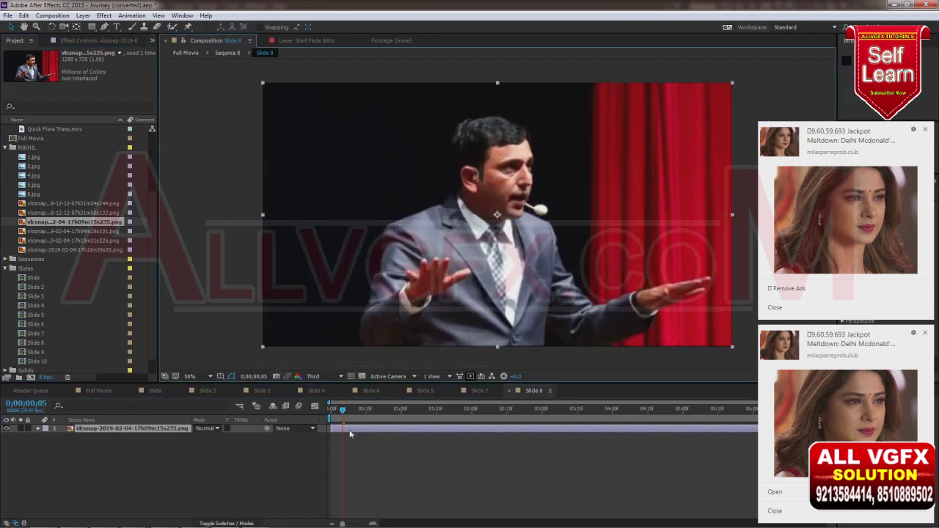
- Open the Slide 9 composition from the project list
{"action": "left_click", "coordinate": [60, 231]}
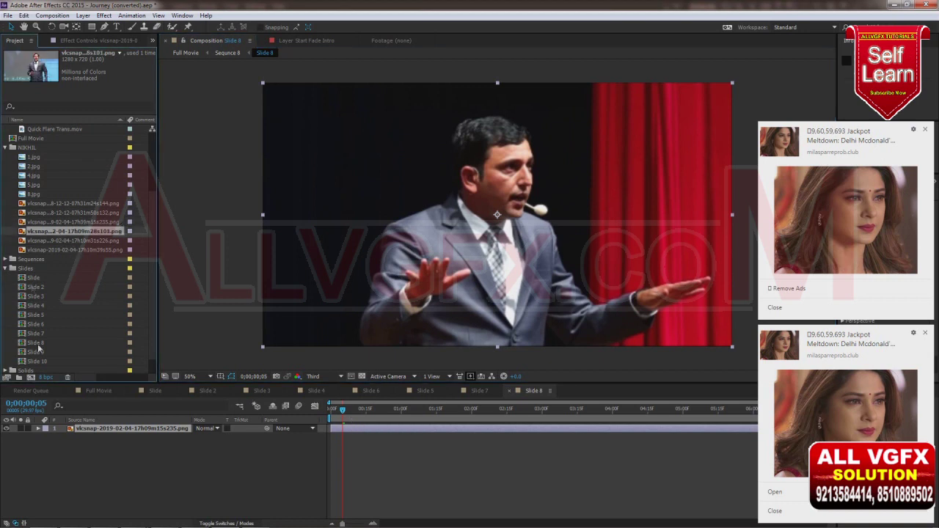
{"action": "left_click", "coordinate": [39, 342]}
{"action": "left_click", "coordinate": [36, 333]}
{"action": "left_click", "coordinate": [37, 343]}
{"action": "double_click", "coordinate": [40, 352]}
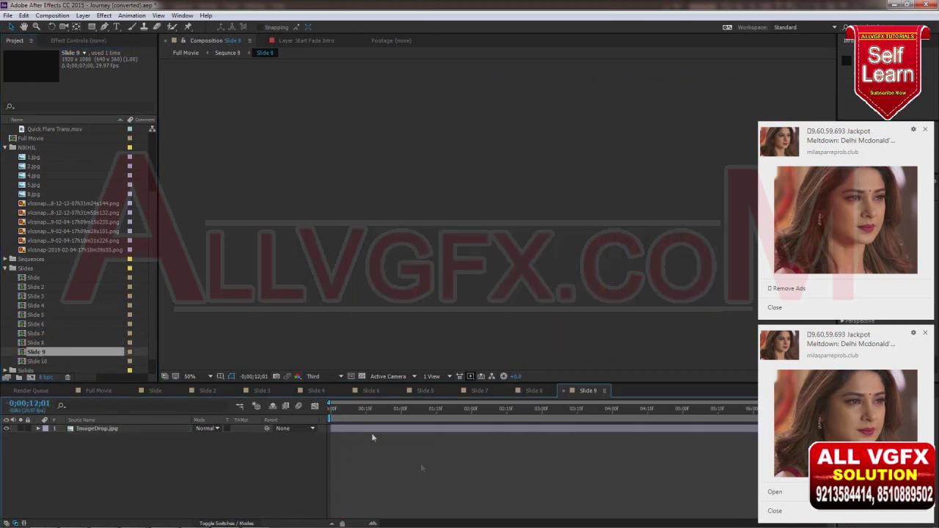
- Hide Slide 9's placeholder and add 4.jpg as a layer scaled to about 149.8% to fill the frame
{"action": "left_click", "coordinate": [342, 408]}
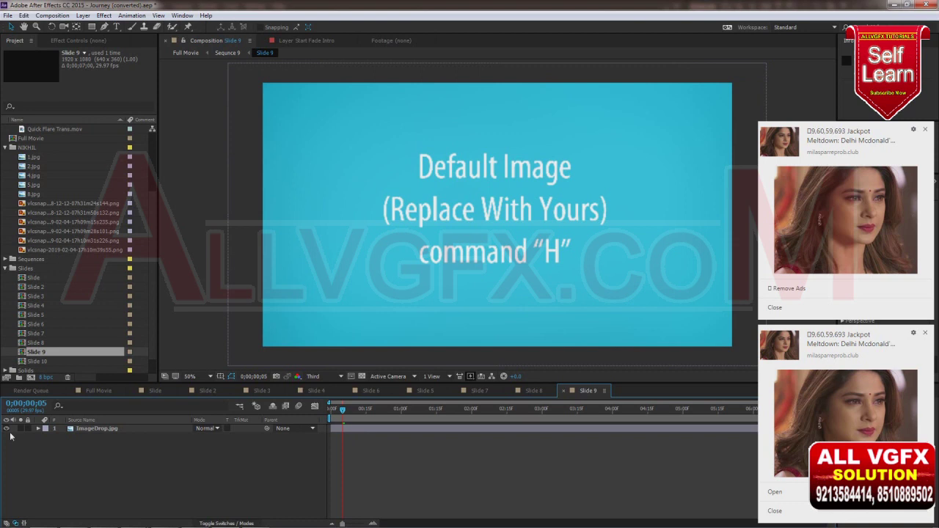
{"action": "left_click", "coordinate": [6, 429]}
{"action": "left_click", "coordinate": [51, 241]}
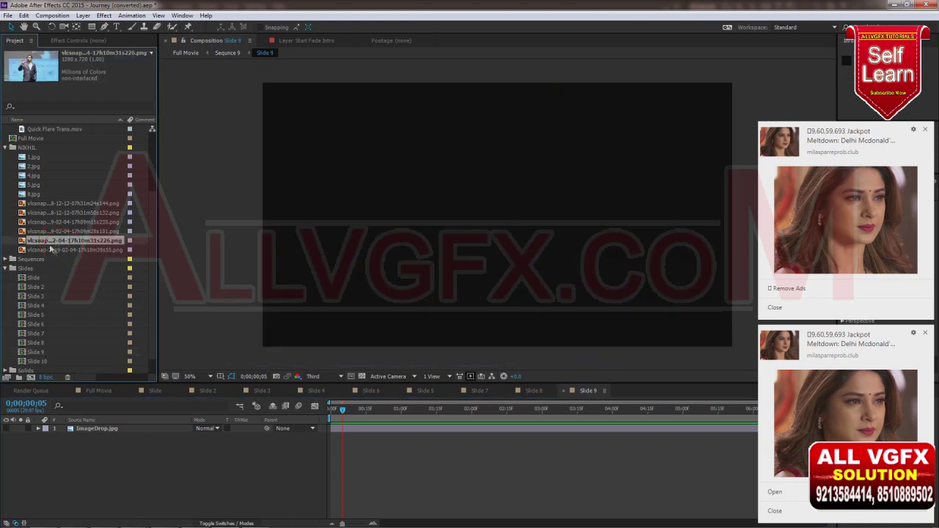
{"action": "left_click", "coordinate": [44, 212]}
{"action": "left_click", "coordinate": [33, 176]}
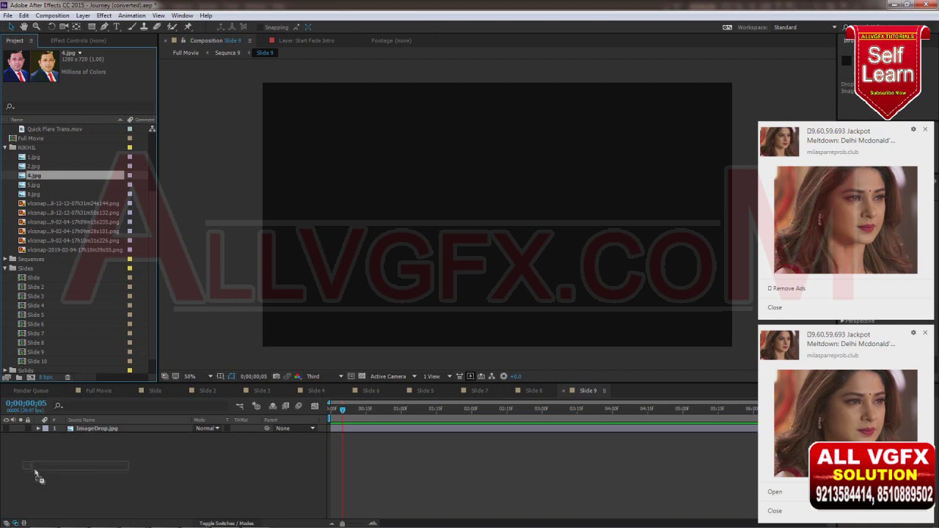
{"action": "left_click_drag", "start_coordinate": [46, 497], "coordinate": [40, 473]}
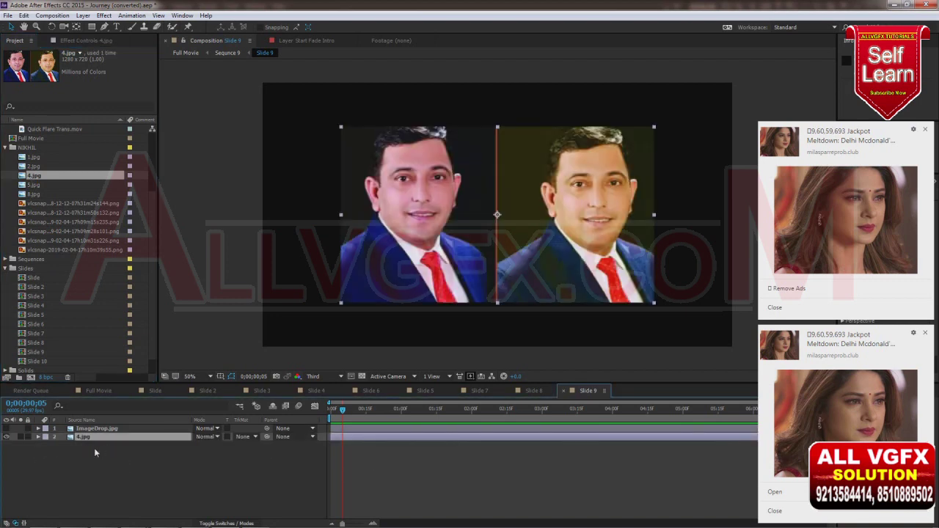
{"action": "left_click", "coordinate": [38, 437]}
{"action": "left_click", "coordinate": [46, 445]}
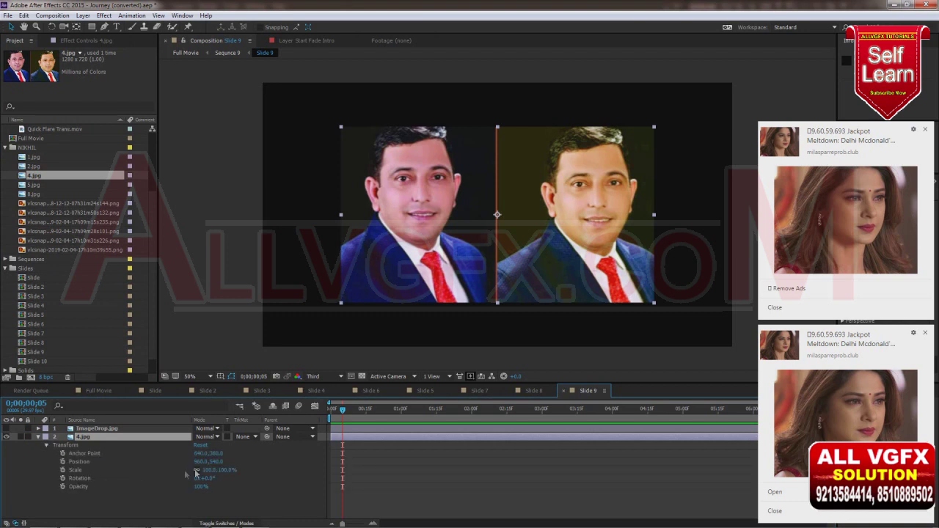
{"action": "left_click_drag", "start_coordinate": [211, 470], "coordinate": [234, 471]}
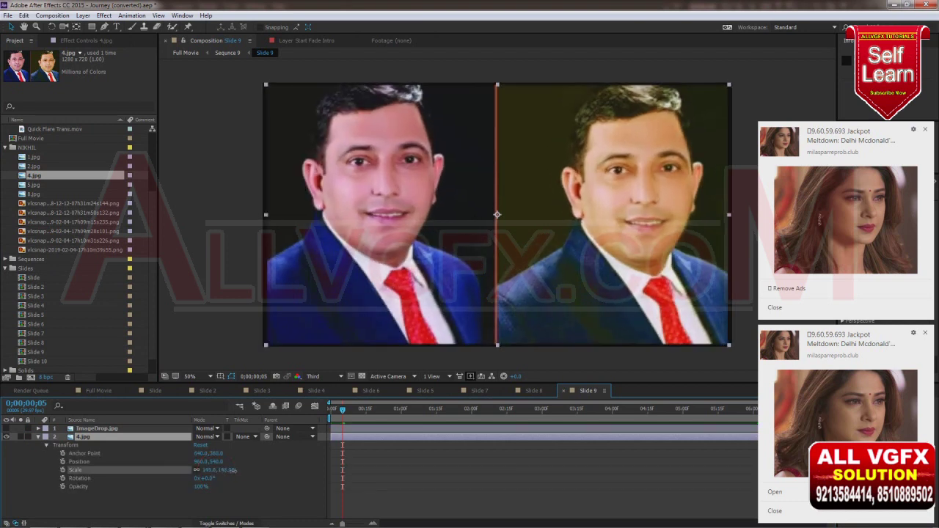
{"action": "mouse_move", "coordinate": [265, 345]}
{"action": "left_mouse_down"}
{"action": "mouse_move", "coordinate": [329, 310]}
{"action": "mouse_move", "coordinate": [263, 345]}
{"action": "left_mouse_up"}
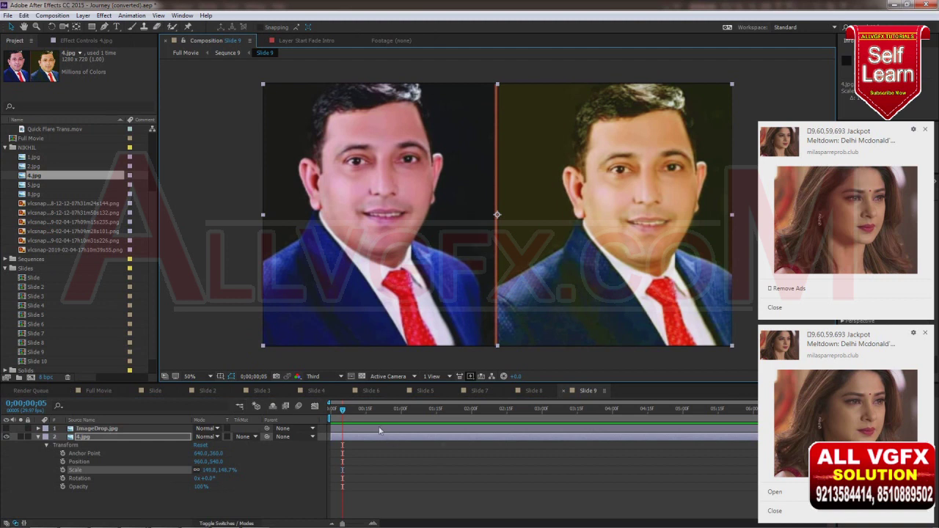
- Open the Slide 10 composition, cancelling an accidental file import along the way
{"action": "left_click", "coordinate": [42, 361]}
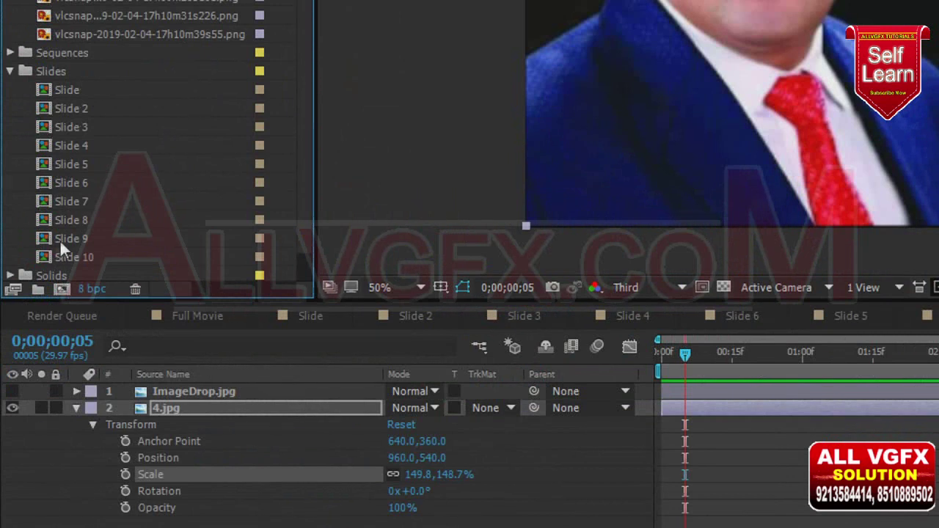
{"action": "left_click", "coordinate": [60, 239]}
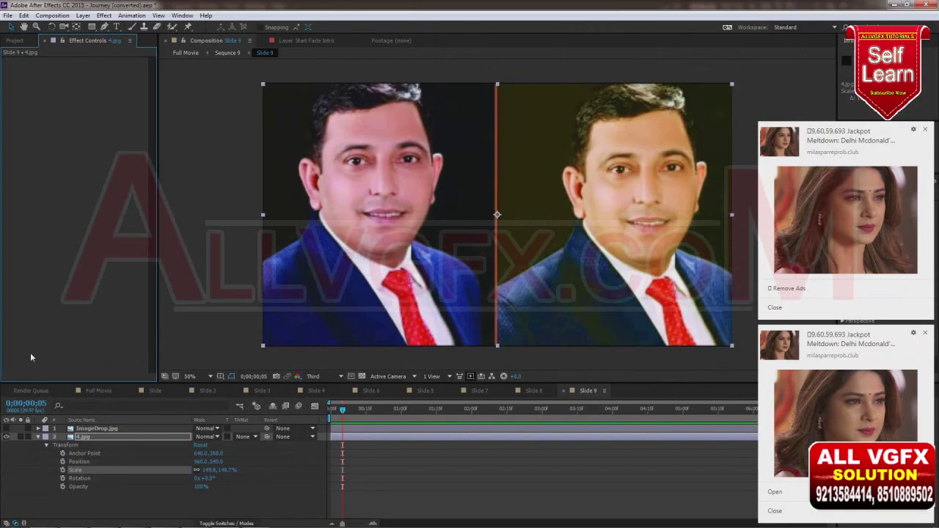
{"action": "double_click", "coordinate": [24, 364]}
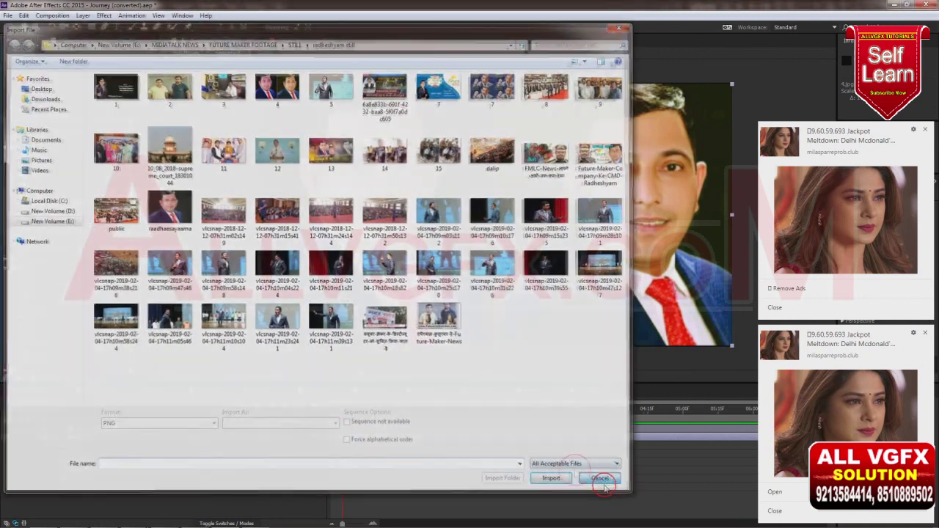
{"action": "left_click", "coordinate": [603, 480]}
{"action": "double_click", "coordinate": [56, 362]}
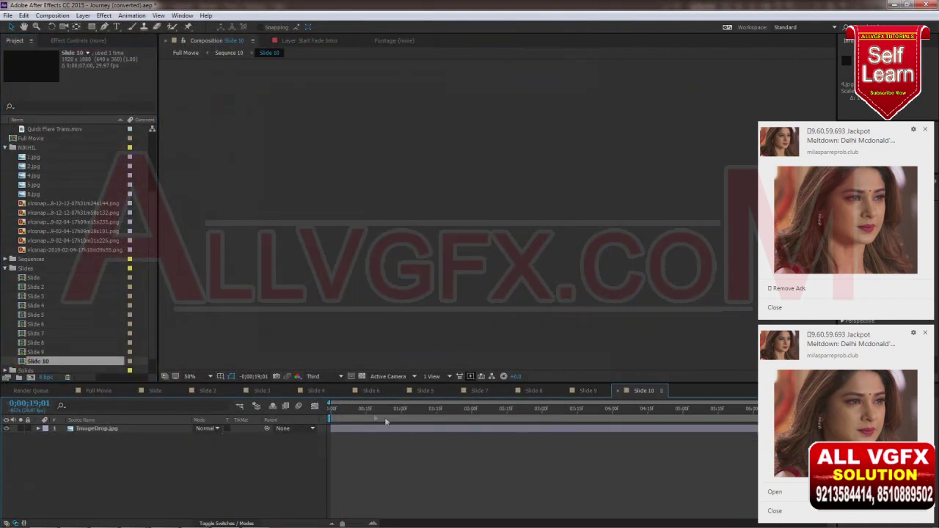
- Select Slide 10's placeholder layer and, after previewing several photos, pick the 28s101 speaker snapshot
{"action": "left_click", "coordinate": [373, 411]}
{"action": "left_click", "coordinate": [374, 429]}
{"action": "left_click", "coordinate": [32, 195]}
{"action": "left_click", "coordinate": [73, 222]}
{"action": "left_click", "coordinate": [72, 241]}
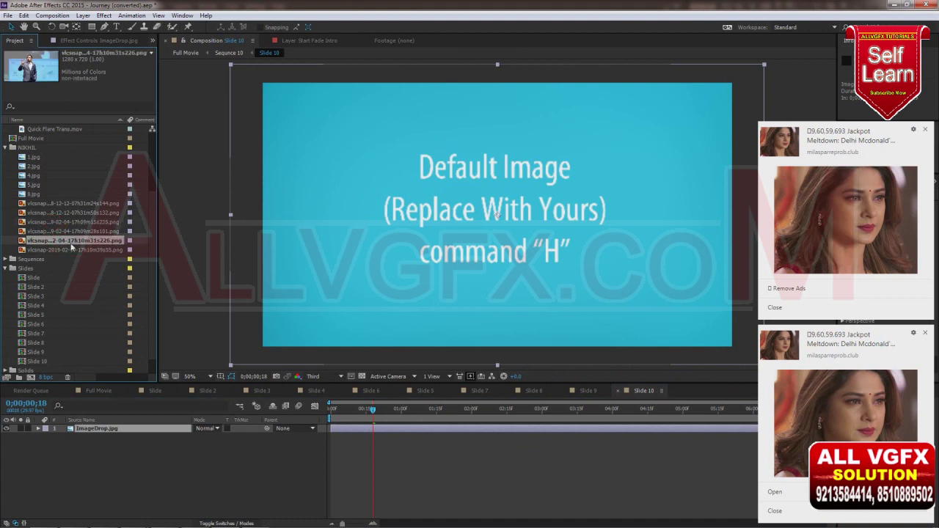
{"action": "left_click", "coordinate": [62, 251]}
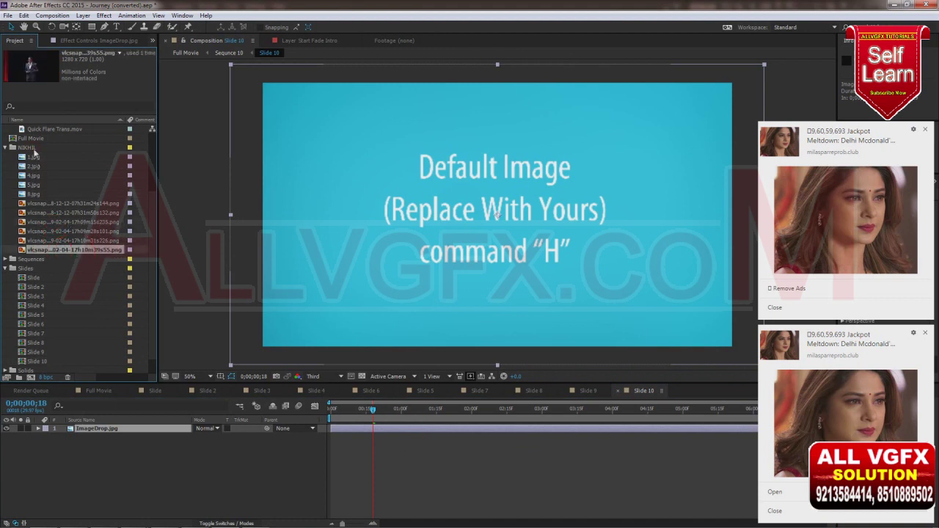
{"action": "left_click", "coordinate": [26, 147]}
{"action": "left_click", "coordinate": [33, 157]}
{"action": "left_click", "coordinate": [34, 176]}
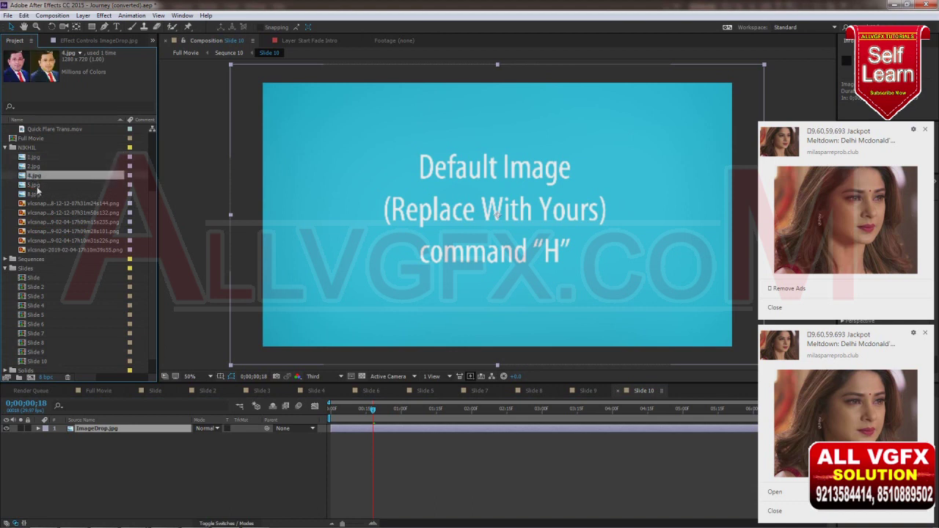
{"action": "left_click", "coordinate": [37, 185]}
{"action": "left_click", "coordinate": [43, 204]}
{"action": "left_click", "coordinate": [42, 213]}
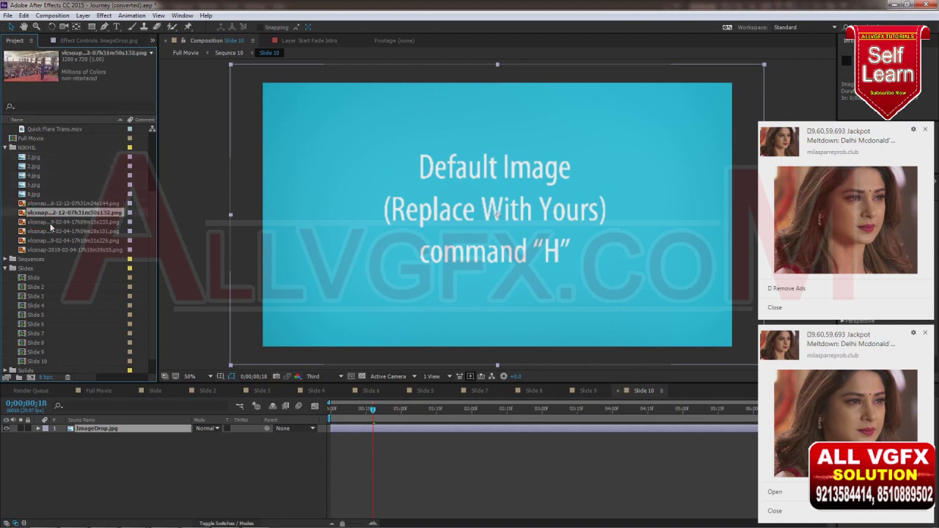
{"action": "left_click", "coordinate": [53, 232]}
- Replace the placeholder with the 28s101 snapshot scaled to fill the frame
{"action": "left_click", "coordinate": [361, 433]}
{"action": "key", "text": "ctrl+alt+slash"}
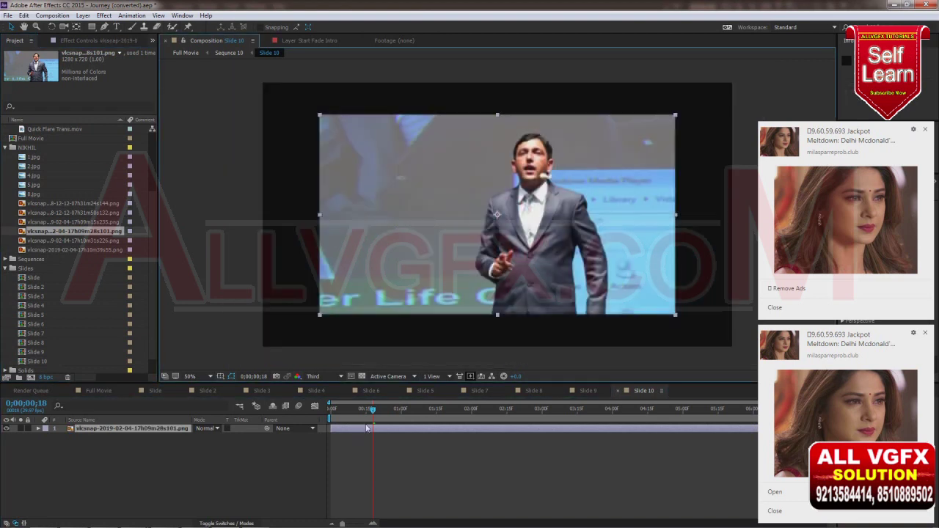
{"action": "key", "text": "ctrl+alt+f"}
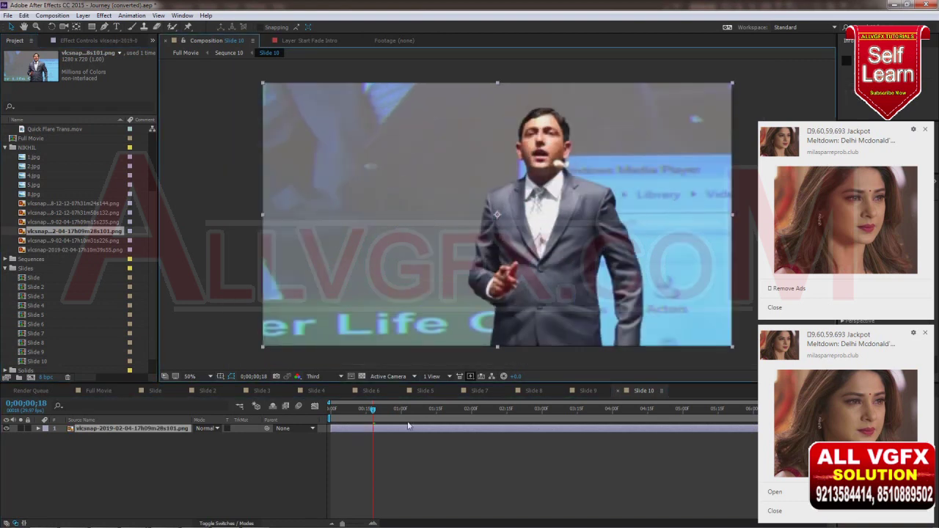
{"action": "left_click", "coordinate": [34, 279]}
{"action": "key", "text": "Down"}
{"action": "key", "text": "Down"}
{"action": "key", "text": "Down"}
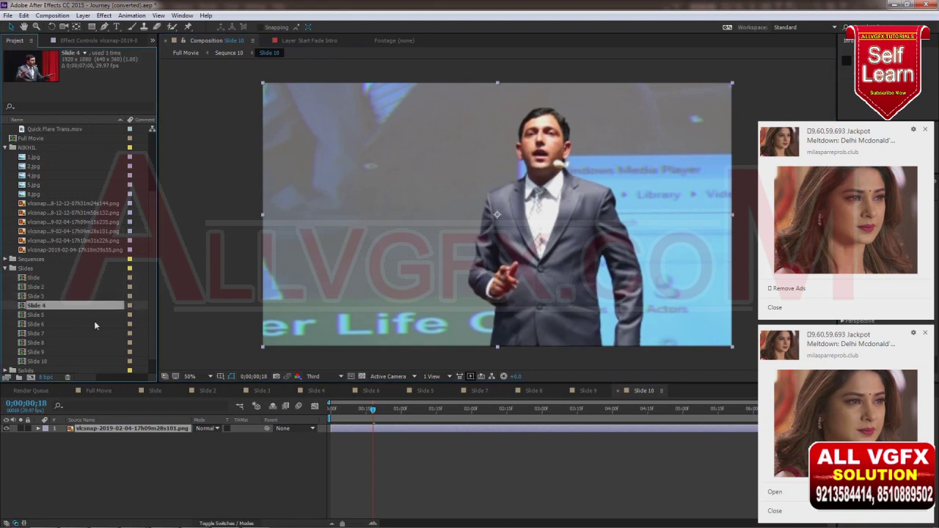
- Dismiss the three ad notification popups
{"action": "left_click", "coordinate": [925, 130]}
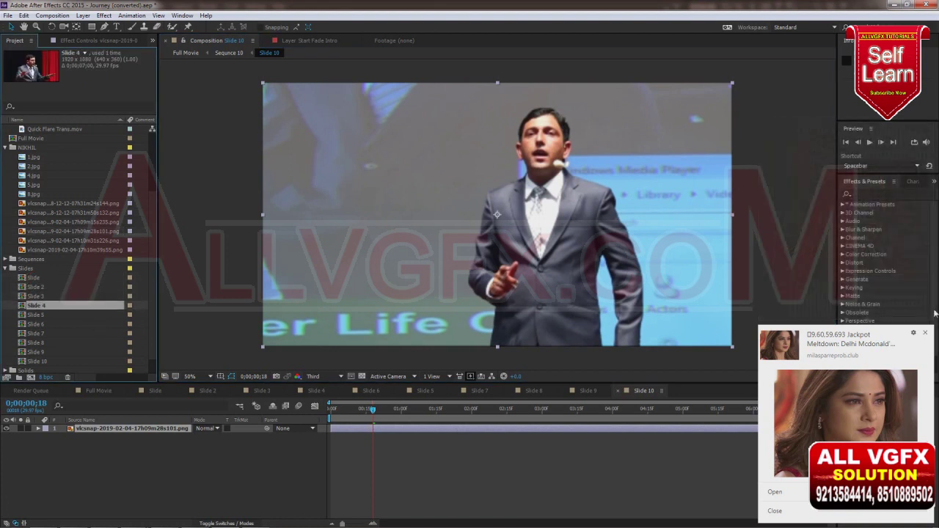
{"action": "left_click", "coordinate": [926, 333]}
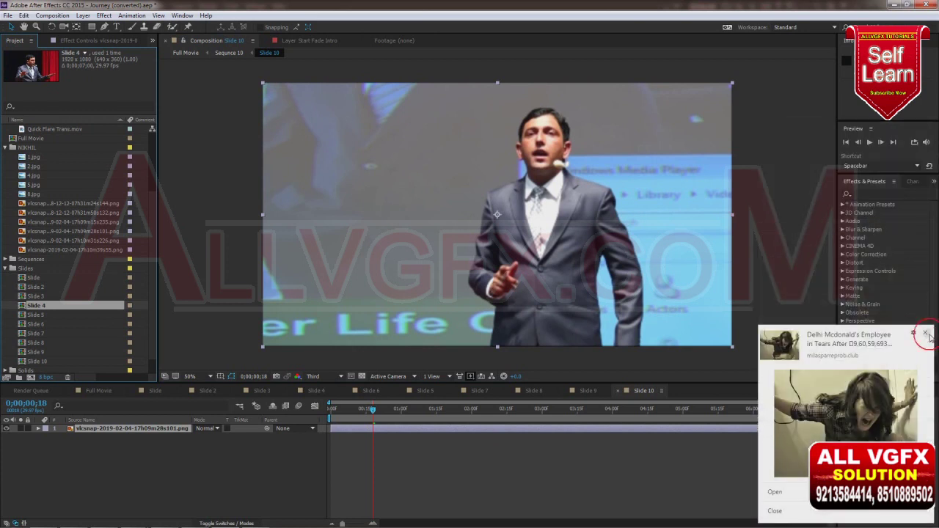
{"action": "left_click", "coordinate": [927, 335]}
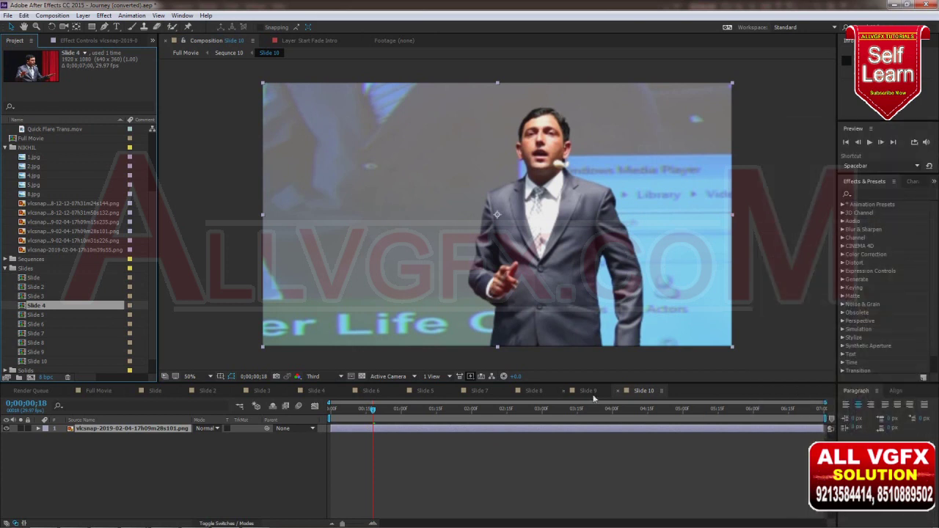
- Review Slide 8, Slide 7 and the earlier slides in turn, ending on the first Slide composition
{"action": "left_click", "coordinate": [591, 393]}
{"action": "left_click", "coordinate": [536, 395]}
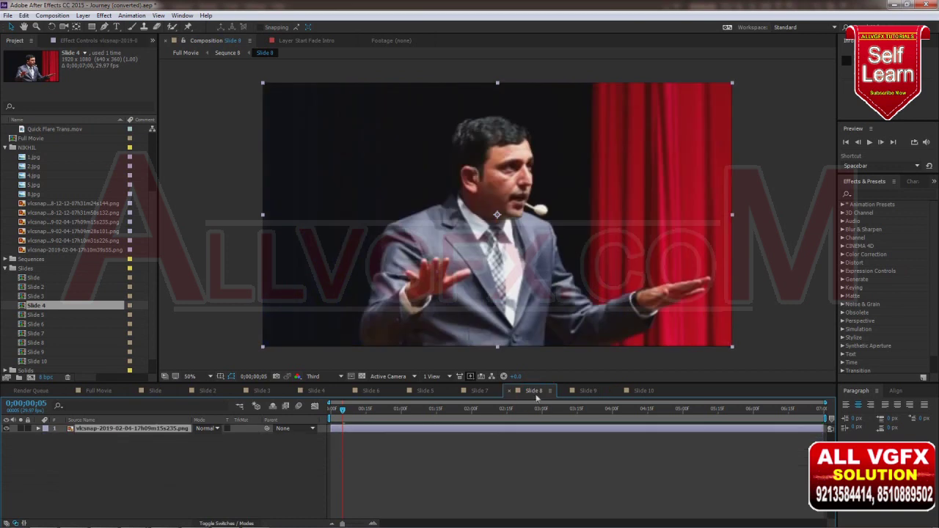
{"action": "left_click", "coordinate": [479, 392]}
{"action": "left_click", "coordinate": [426, 394]}
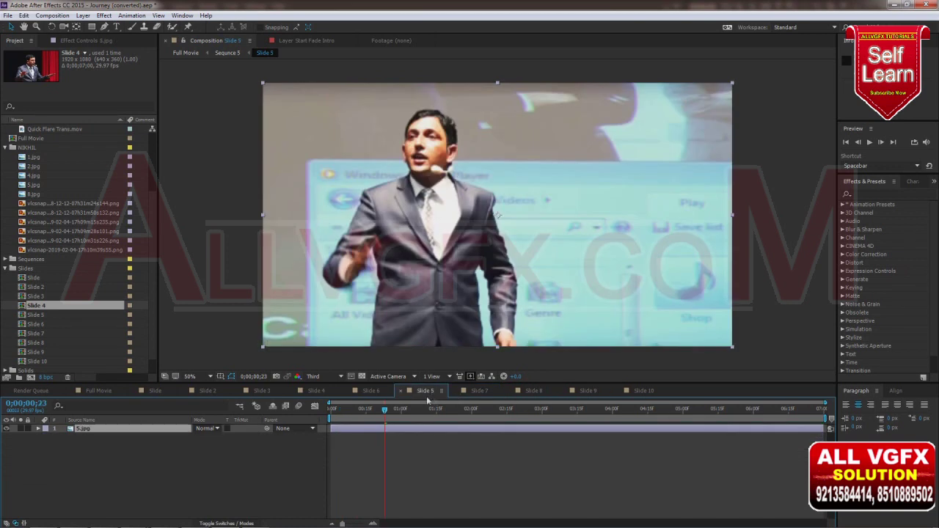
{"action": "left_click", "coordinate": [373, 394]}
{"action": "left_click", "coordinate": [320, 395]}
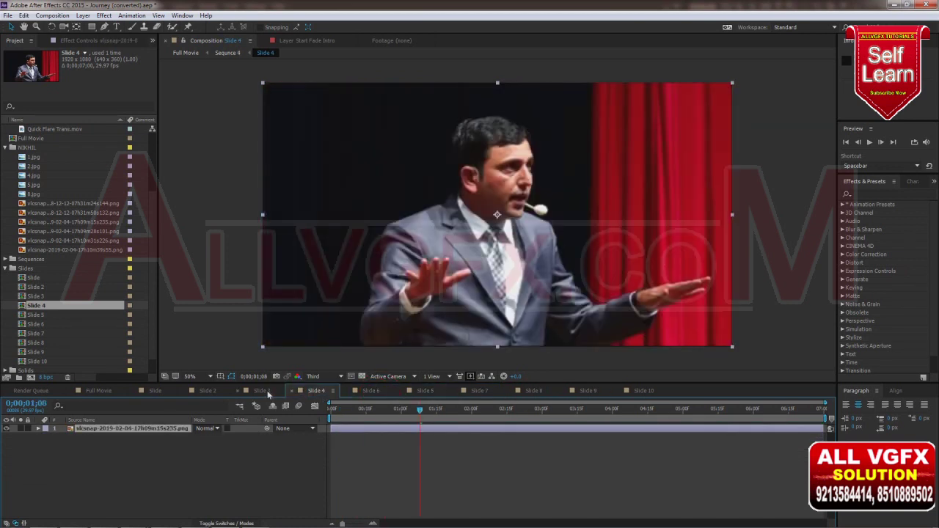
{"action": "left_click", "coordinate": [264, 393]}
{"action": "left_click", "coordinate": [208, 392]}
{"action": "left_click", "coordinate": [158, 393]}
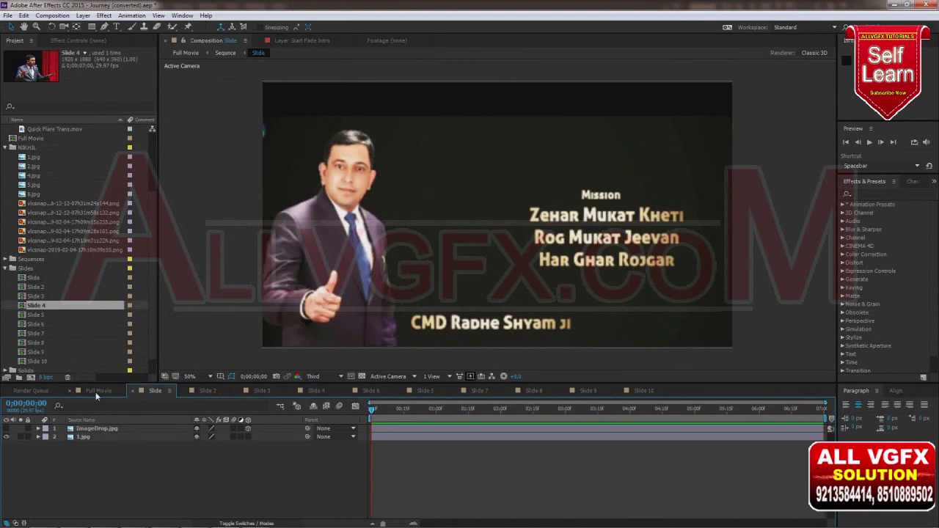
- Switch to Full Movie and scrub back to its opening title frame, adjusting the viewer/timeline split
{"action": "left_click", "coordinate": [96, 390]}
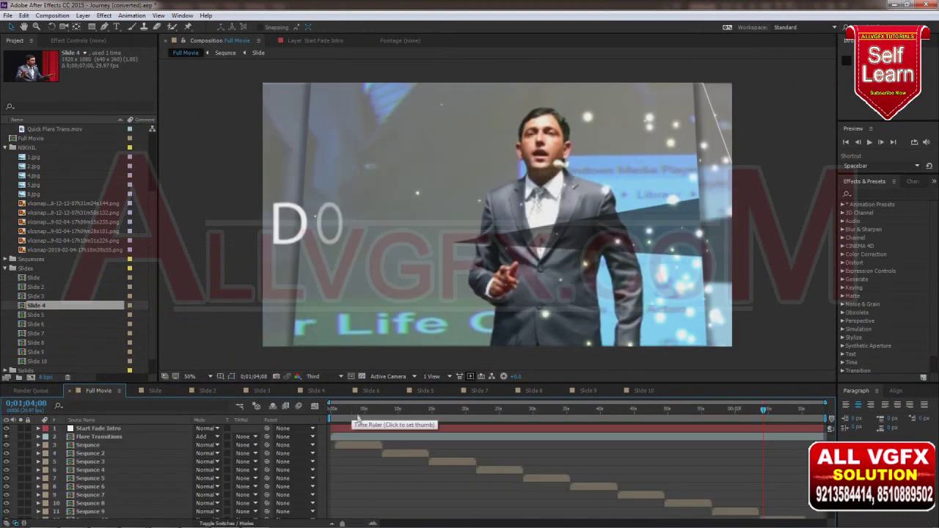
{"action": "left_click", "coordinate": [353, 411]}
{"action": "left_click_drag", "start_coordinate": [355, 417], "coordinate": [344, 414]}
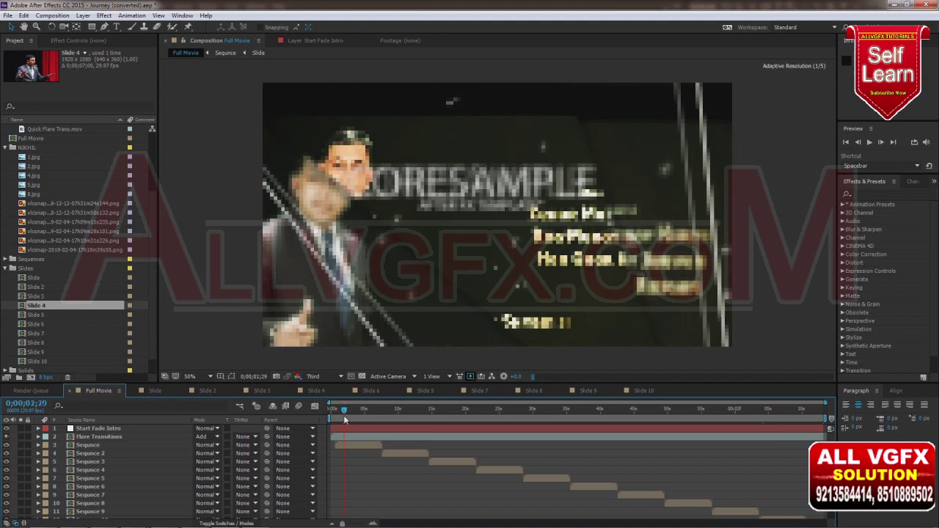
{"action": "left_click_drag", "start_coordinate": [405, 383], "coordinate": [416, 326]}
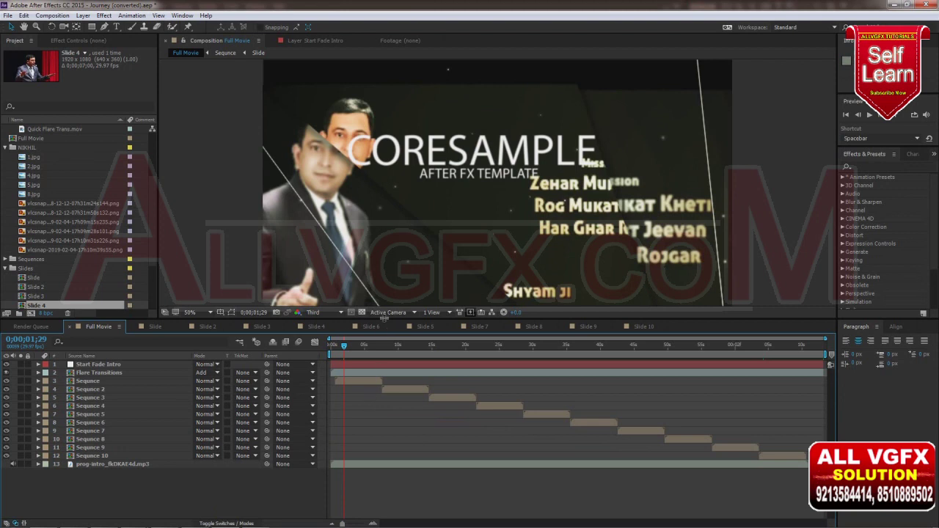
{"action": "left_click_drag", "start_coordinate": [385, 319], "coordinate": [393, 383]}
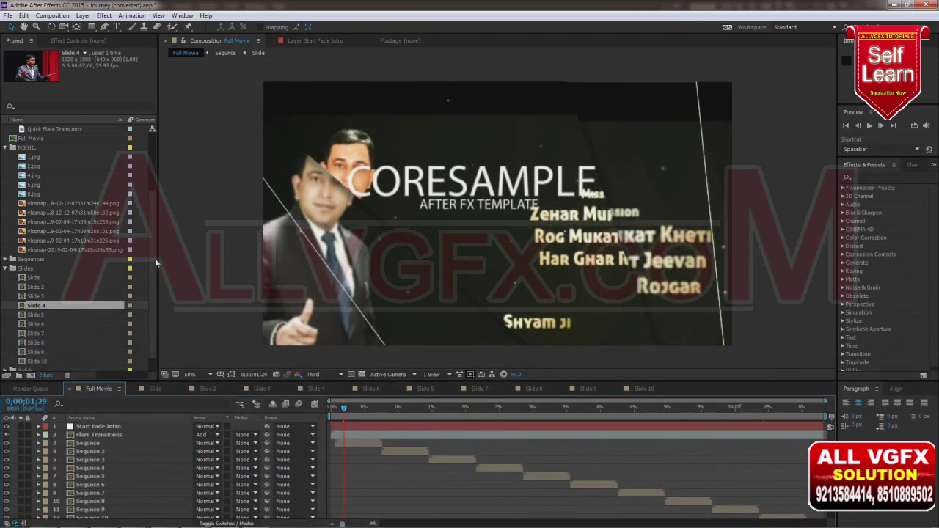
- Collapse the NIKHIL and Elements folders in the project list
{"action": "scroll", "coordinate": [156, 263], "scroll_direction": "up", "scroll_amount": 3}
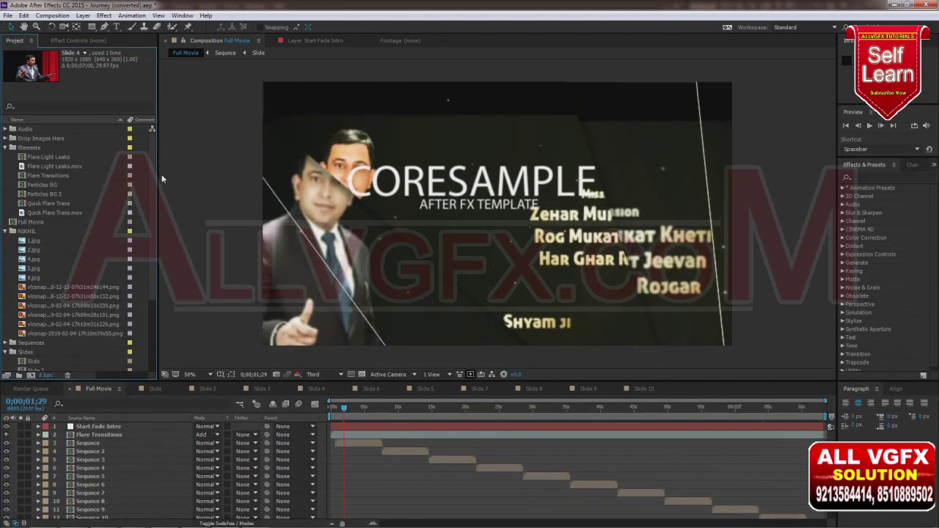
{"action": "left_click", "coordinate": [6, 231]}
{"action": "left_click", "coordinate": [5, 148]}
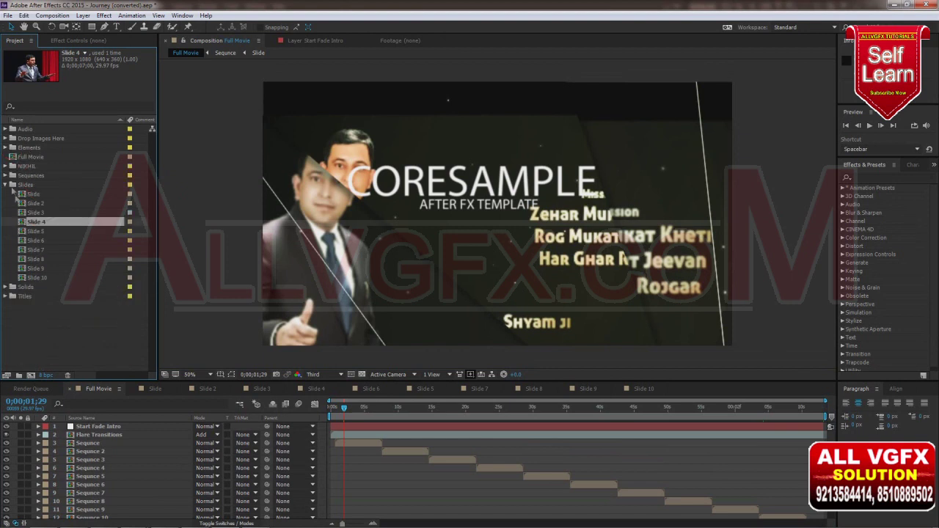
- Collapse Slides, expand the Titles folder, and hide both text layers in the Title composition
{"action": "left_click", "coordinate": [5, 184]}
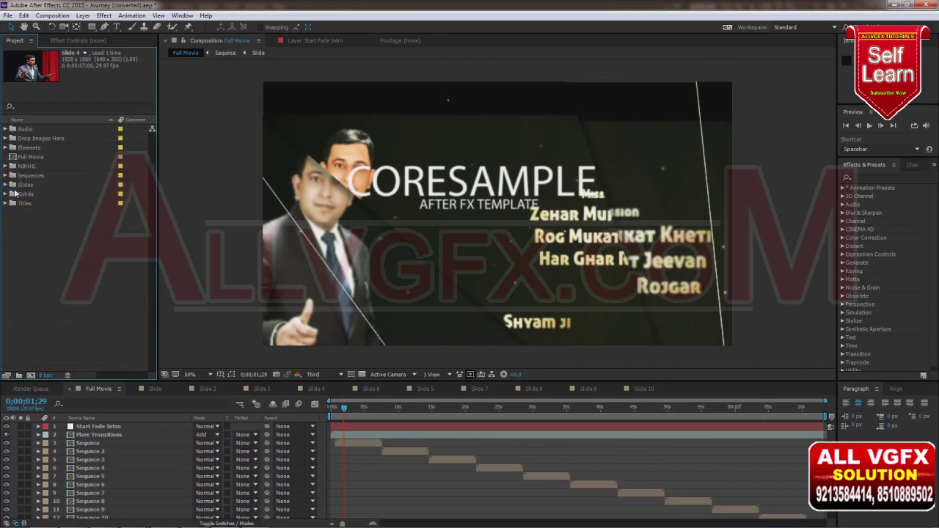
{"action": "left_click", "coordinate": [5, 203]}
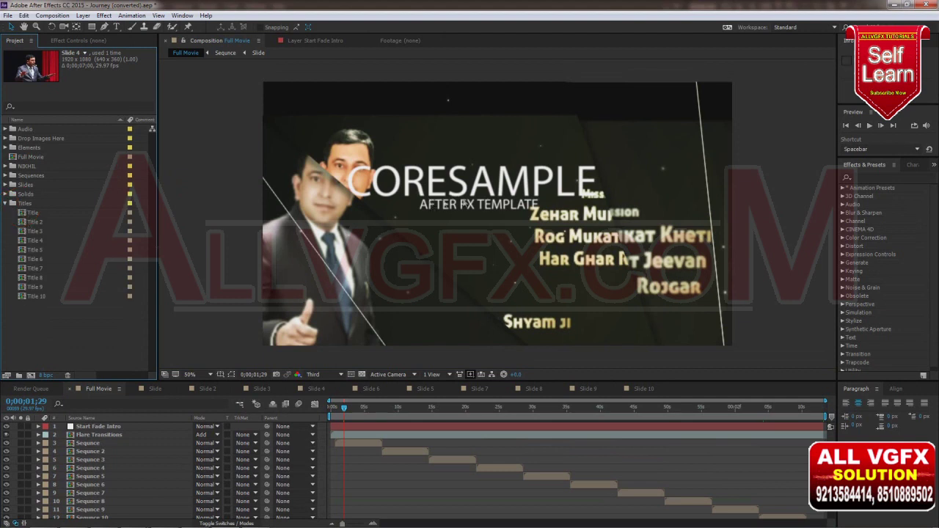
{"action": "double_click", "coordinate": [21, 212]}
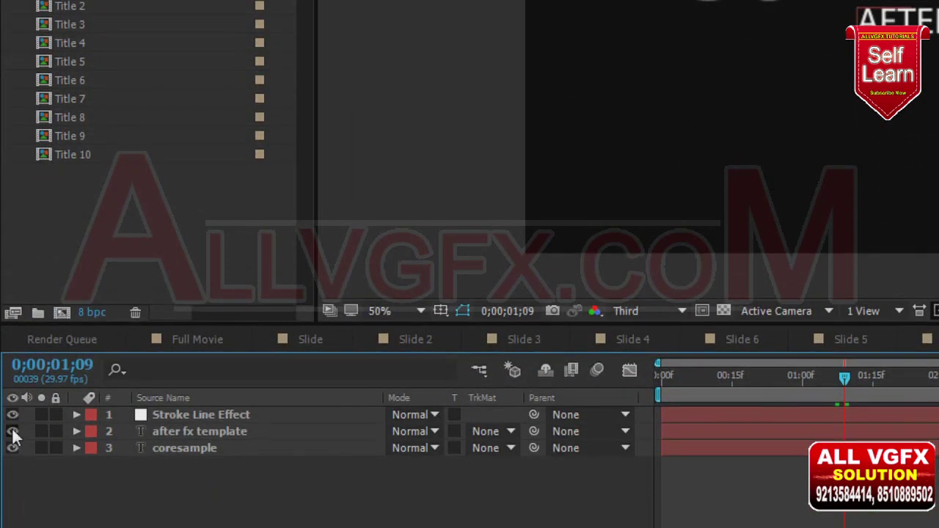
{"action": "left_click_drag", "start_coordinate": [13, 433], "coordinate": [12, 449]}
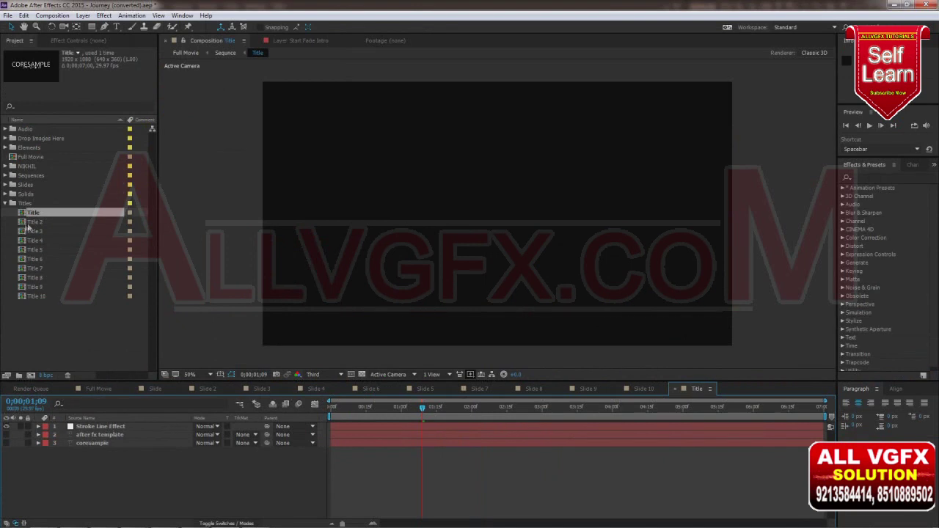
- Open Title 2, then hide Title 3's 'no plugins' and '1080hdizzy' text layers
{"action": "double_click", "coordinate": [32, 221]}
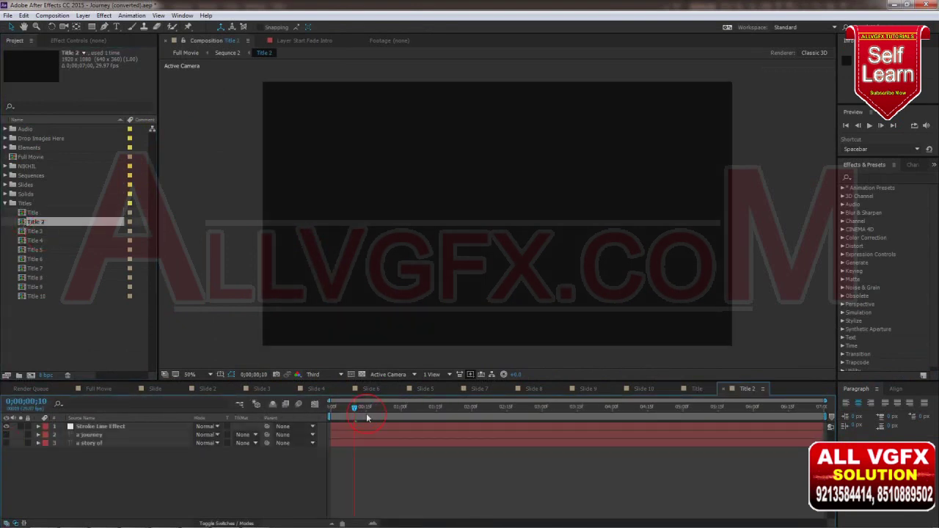
{"action": "double_click", "coordinate": [35, 231]}
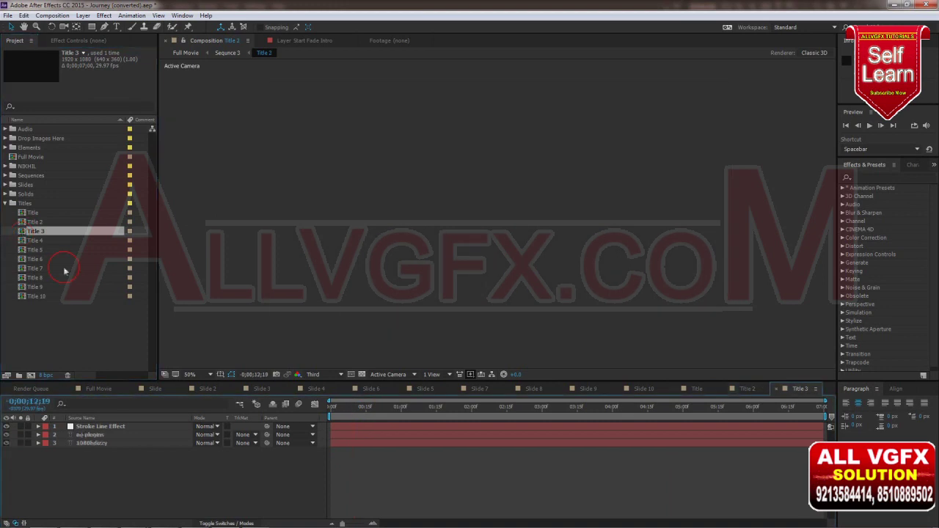
{"action": "left_click", "coordinate": [390, 408]}
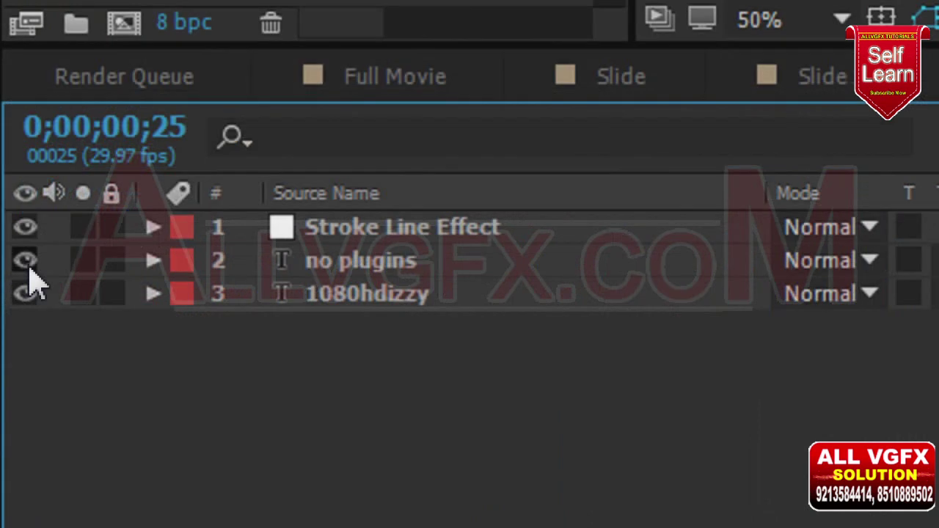
{"action": "left_click", "coordinate": [7, 435]}
{"action": "left_click", "coordinate": [29, 292]}
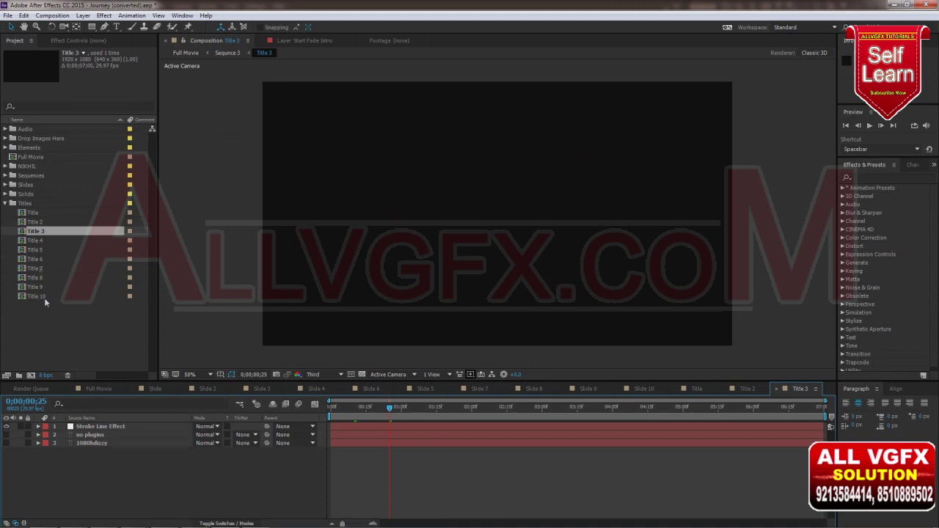
- Hide the text layers in Title 5 (TRANSITIONS, light leaks) and Title 7, checking Titles 4 and 6
{"action": "double_click", "coordinate": [35, 240]}
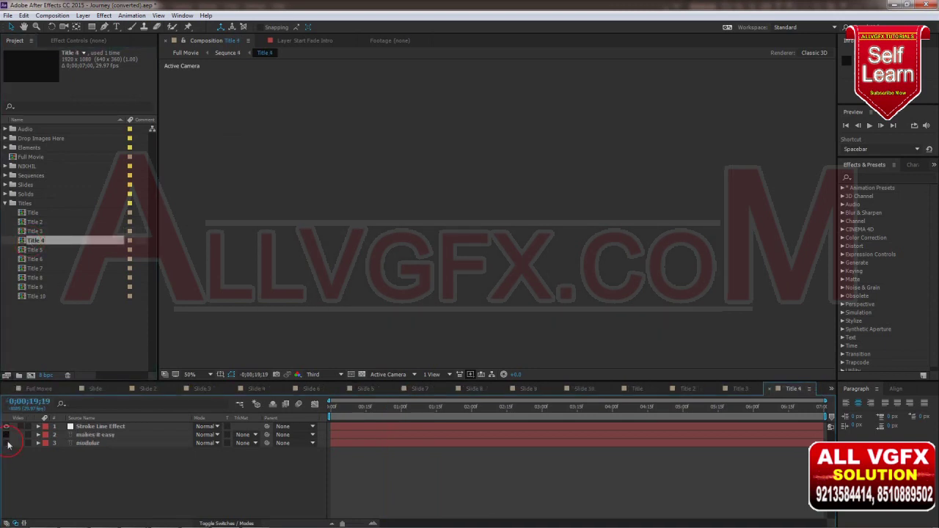
{"action": "key", "text": "space"}
{"action": "double_click", "coordinate": [34, 250]}
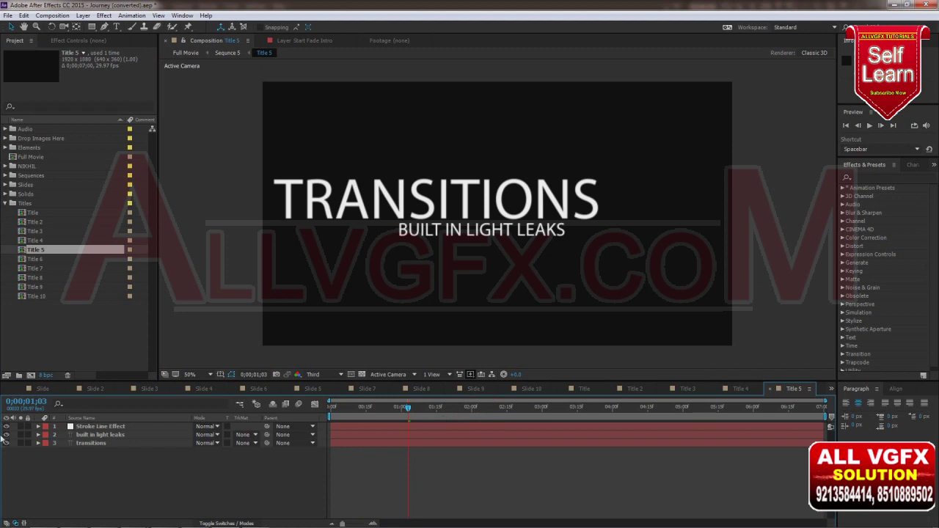
{"action": "left_click_drag", "start_coordinate": [6, 434], "coordinate": [6, 443]}
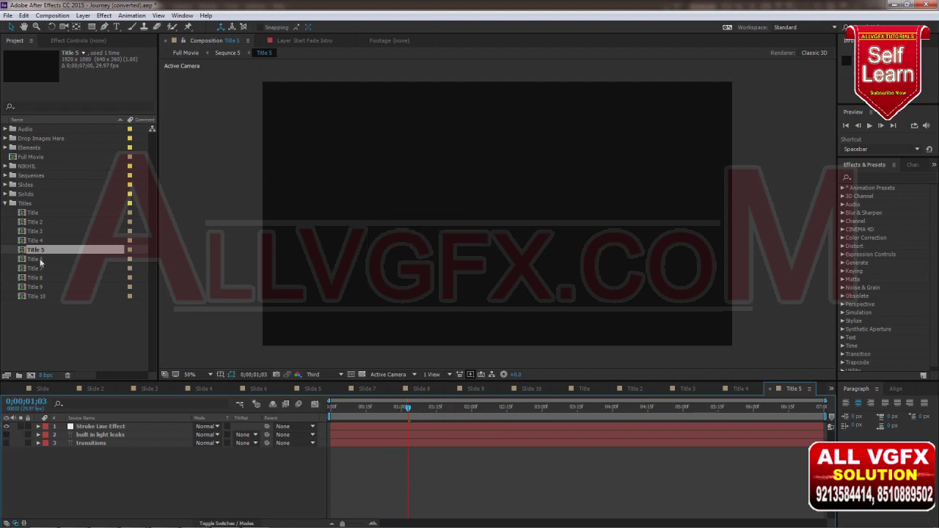
{"action": "double_click", "coordinate": [34, 259]}
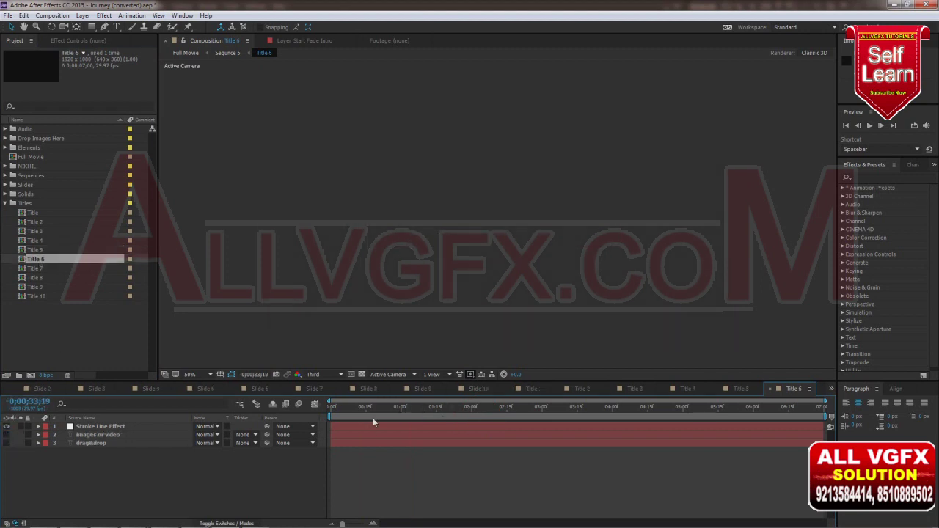
{"action": "double_click", "coordinate": [30, 268]}
{"action": "left_click_drag", "start_coordinate": [6, 434], "coordinate": [6, 444]}
- In Title 8, hide the two producer-credit text layers
{"action": "left_click", "coordinate": [366, 407]}
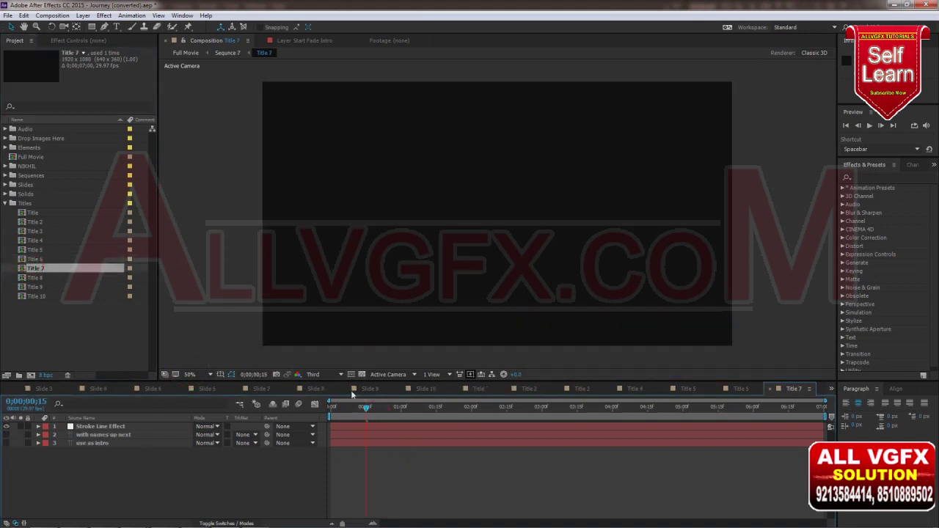
{"action": "double_click", "coordinate": [41, 279]}
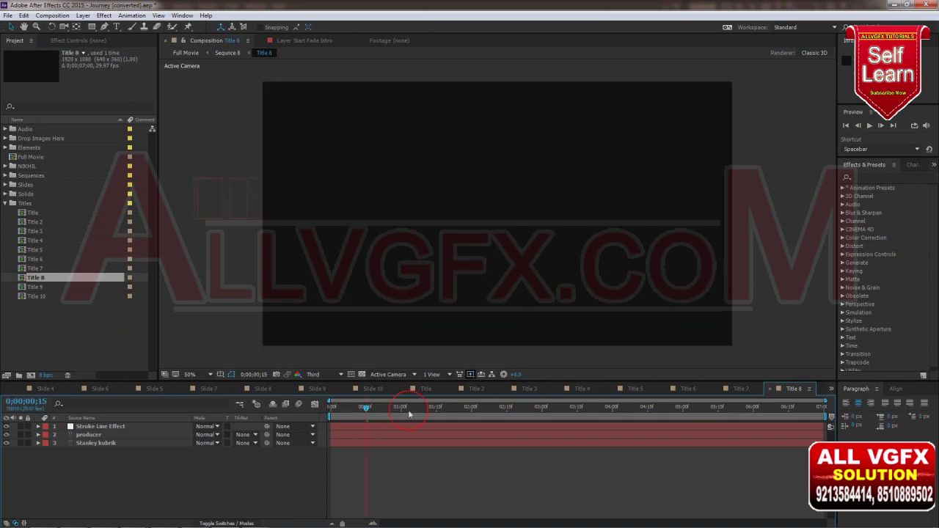
{"action": "left_click", "coordinate": [456, 408]}
{"action": "left_click_drag", "start_coordinate": [517, 417], "coordinate": [599, 416]}
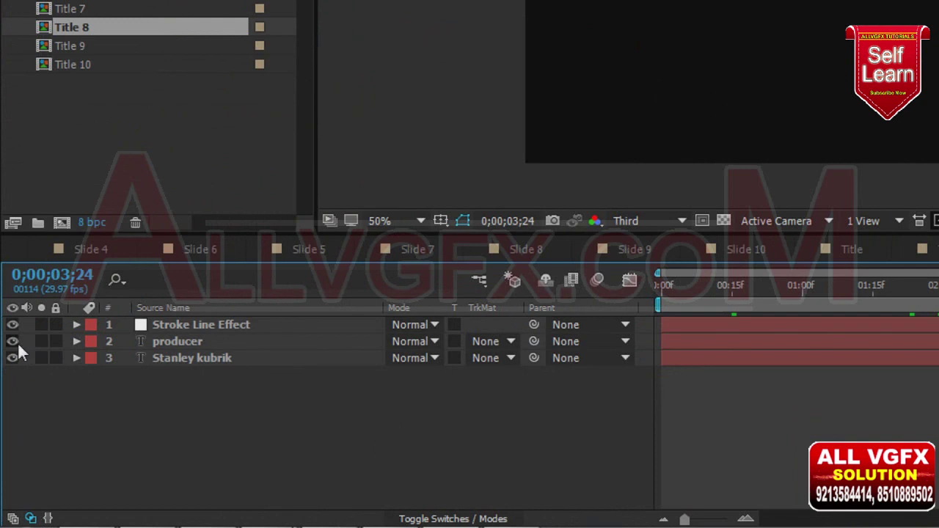
{"action": "left_click_drag", "start_coordinate": [18, 342], "coordinate": [13, 357]}
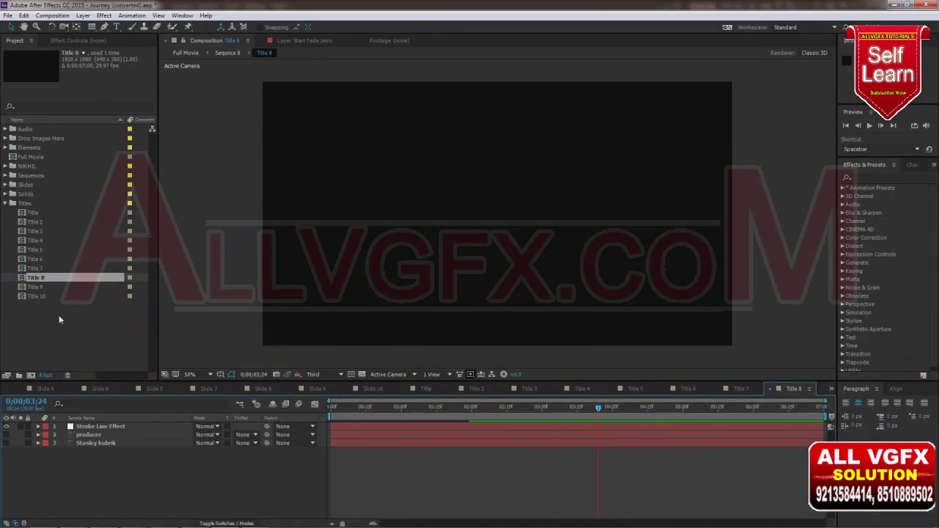
- In Title 9, hide the 'sounddesign' and 'audioblocks' text layers
{"action": "double_click", "coordinate": [29, 287]}
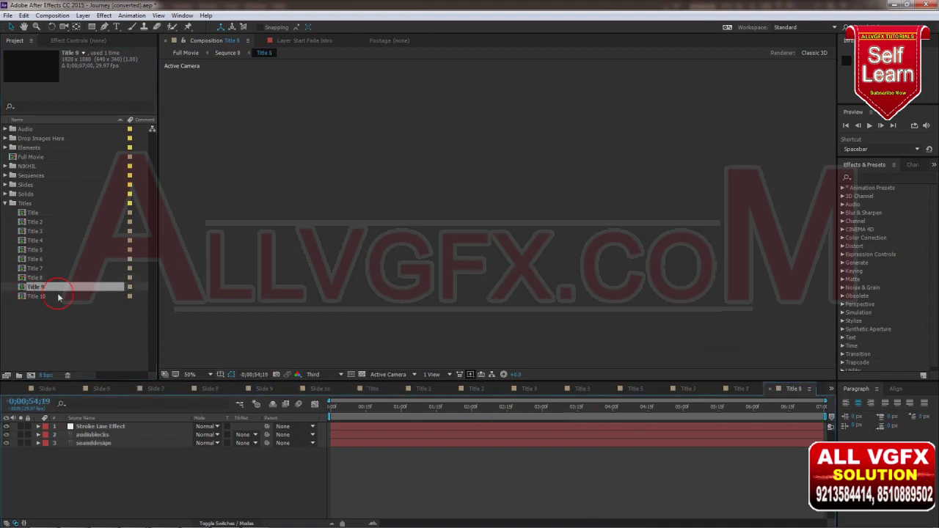
{"action": "left_click", "coordinate": [402, 409]}
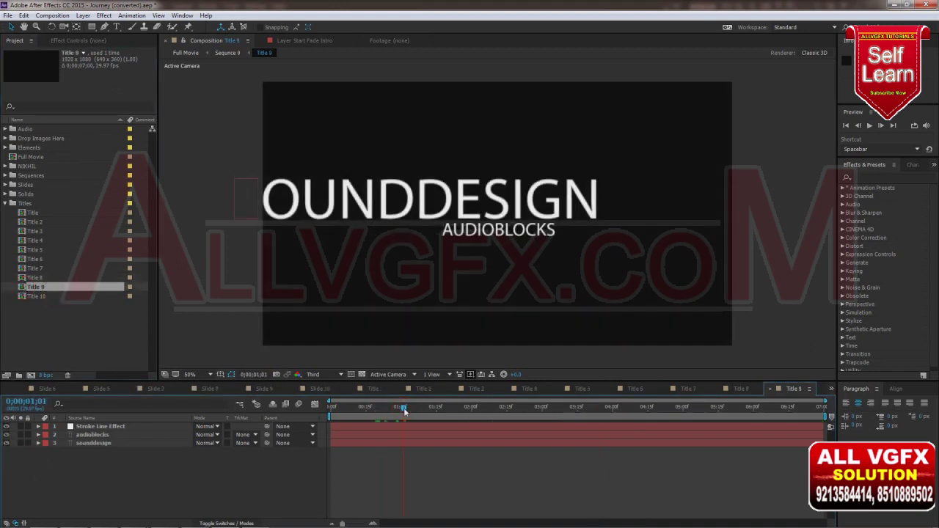
{"action": "left_click_drag", "start_coordinate": [403, 408], "coordinate": [433, 408]}
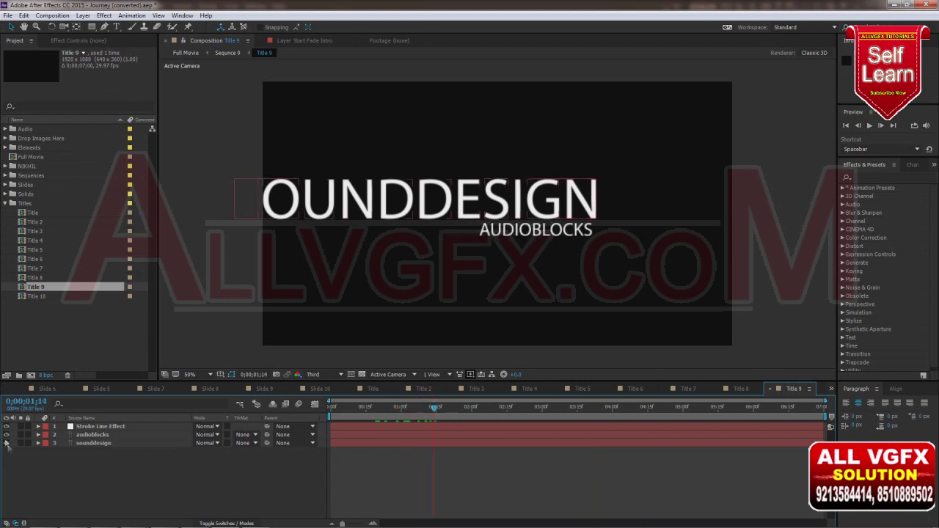
{"action": "left_click_drag", "start_coordinate": [6, 443], "coordinate": [6, 435]}
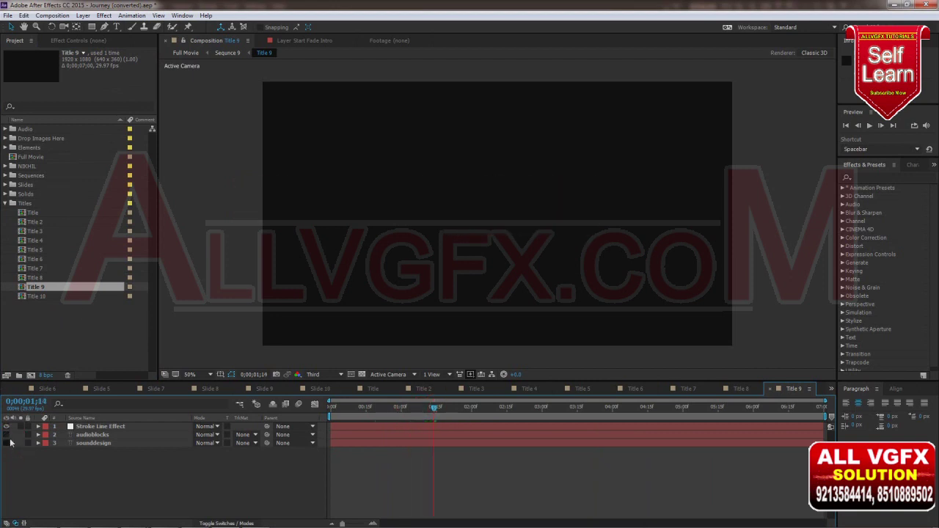
- Preview Title 10's DOWNLOAD THE FILES animation, hide its text layers, and reopen Title 2
{"action": "double_click", "coordinate": [22, 297]}
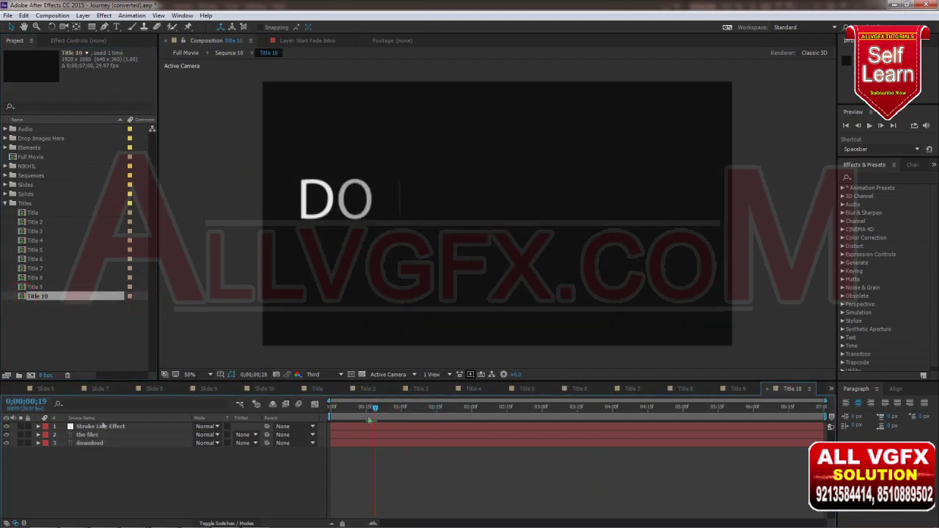
{"action": "left_click_drag", "start_coordinate": [400, 417], "coordinate": [552, 409]}
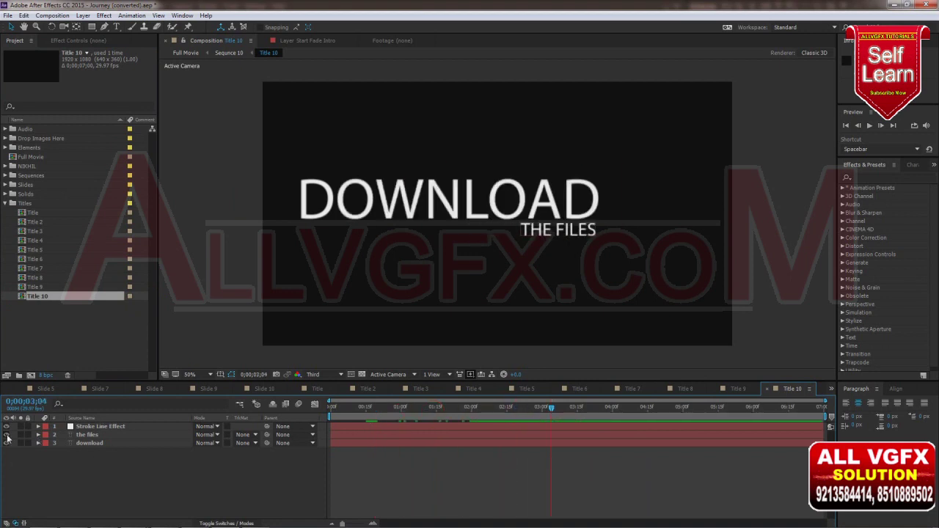
{"action": "key", "text": "space"}
{"action": "left_click", "coordinate": [6, 444]}
{"action": "left_click_drag", "start_coordinate": [441, 409], "coordinate": [374, 424]}
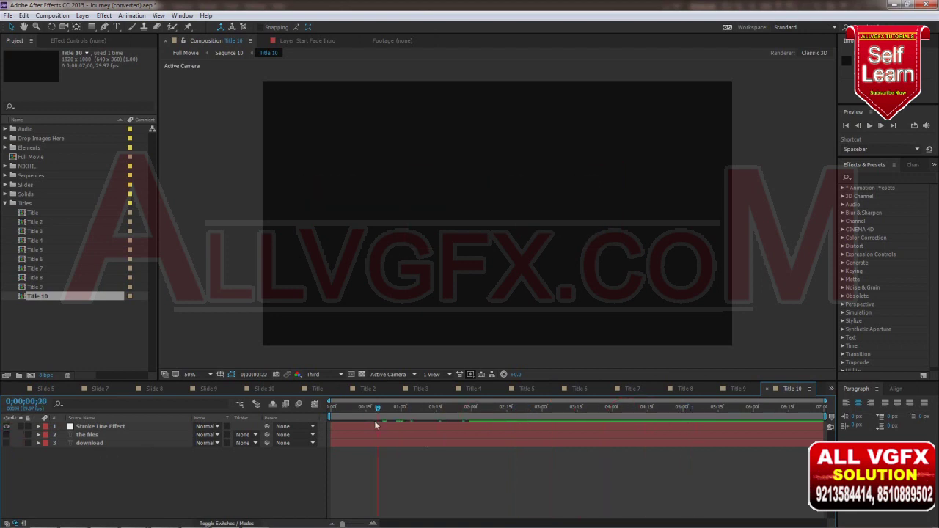
{"action": "left_click", "coordinate": [25, 213]}
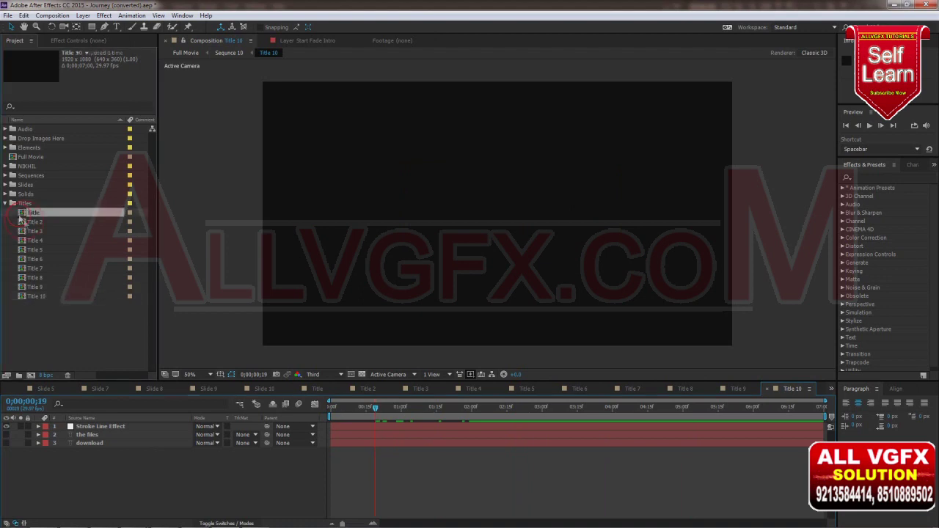
{"action": "double_click", "coordinate": [24, 222]}
- Open the following title compositions through Title 5 to check them
{"action": "left_click", "coordinate": [24, 232]}
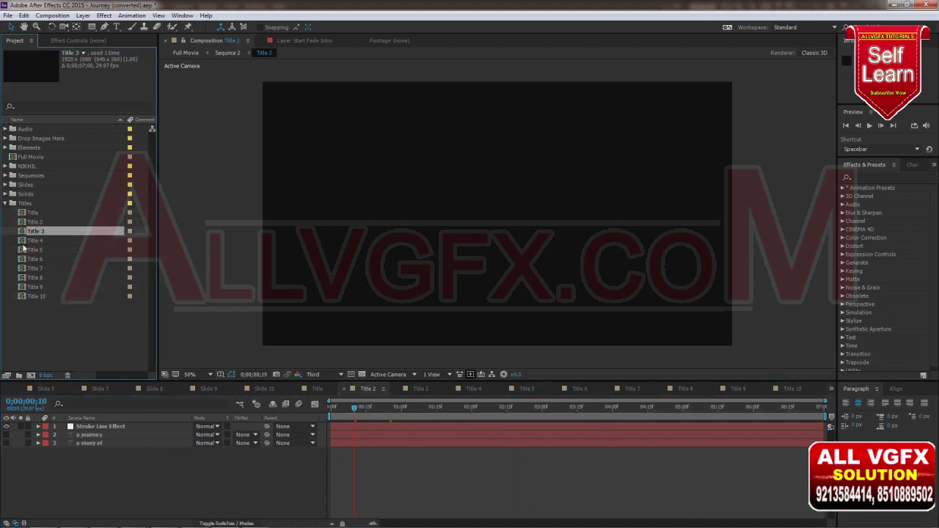
{"action": "double_click", "coordinate": [24, 240]}
{"action": "left_click", "coordinate": [25, 250]}
{"action": "double_click", "coordinate": [25, 250]}
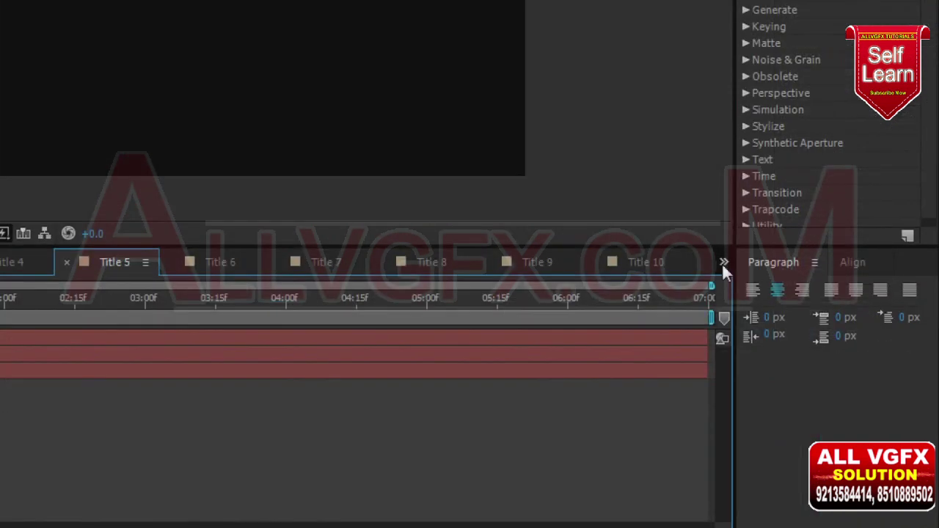
- Switch to Full Movie via the tab overflow menu and scrub to the crowd slide
{"action": "left_click", "coordinate": [723, 265]}
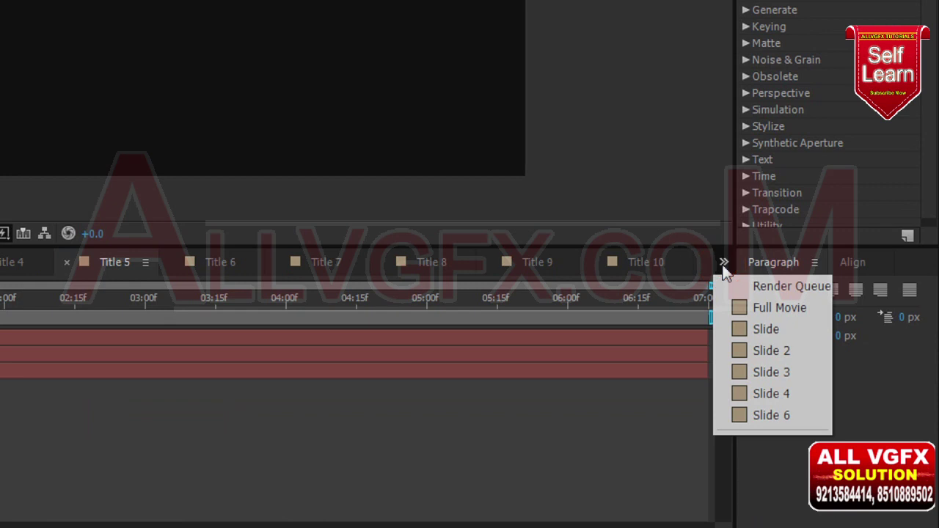
{"action": "left_click", "coordinate": [763, 309]}
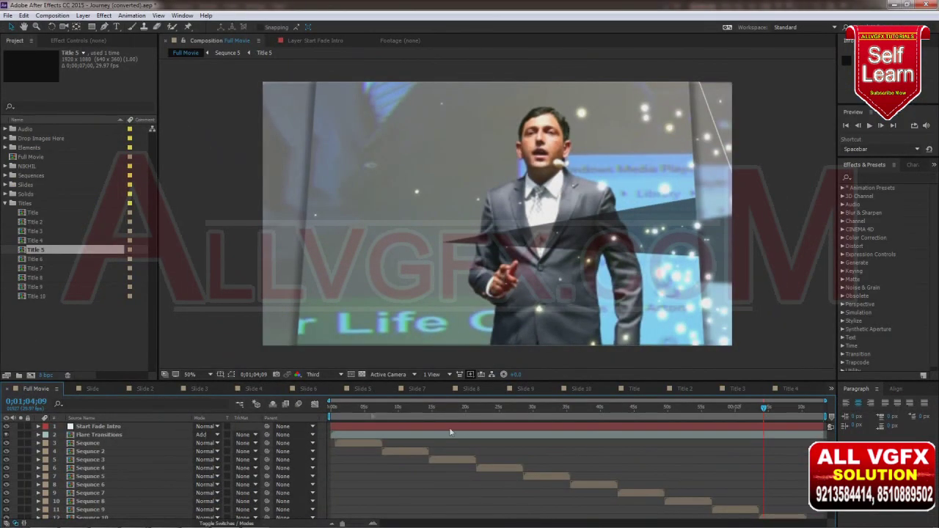
{"action": "mouse_move", "coordinate": [349, 418]}
{"action": "left_mouse_down"}
{"action": "mouse_move", "coordinate": [431, 414]}
{"action": "mouse_move", "coordinate": [405, 418]}
{"action": "left_mouse_up"}
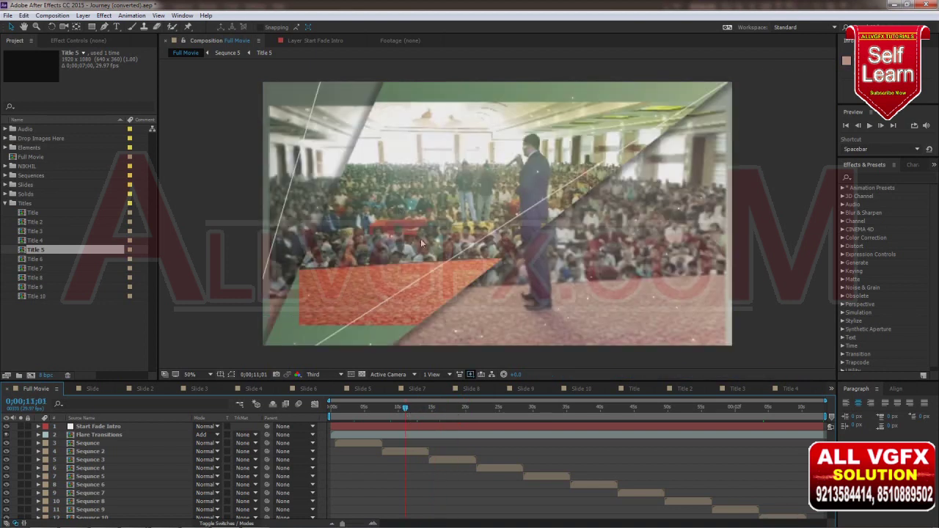
- Drill from Full Movie into Sequence 2 and open its Slide 2 precomp with the crowd still
{"action": "left_click", "coordinate": [409, 452]}
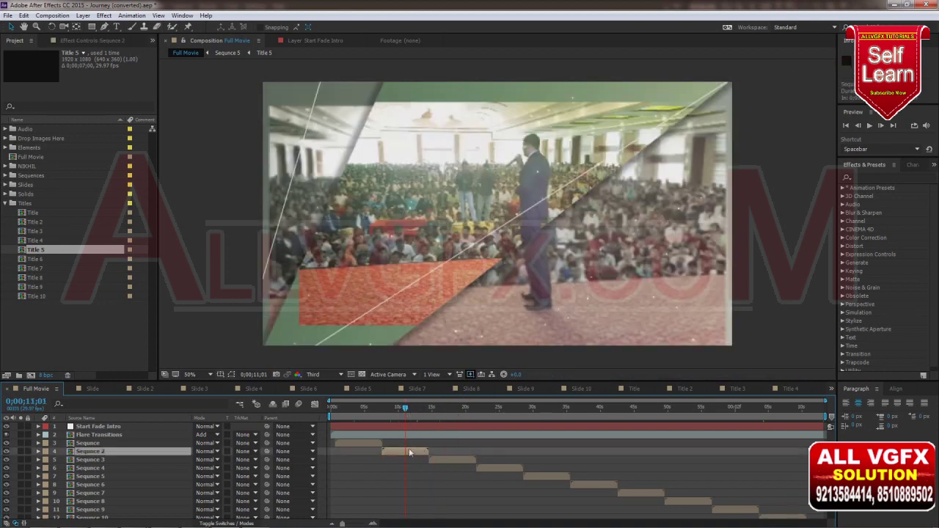
{"action": "double_click", "coordinate": [409, 452]}
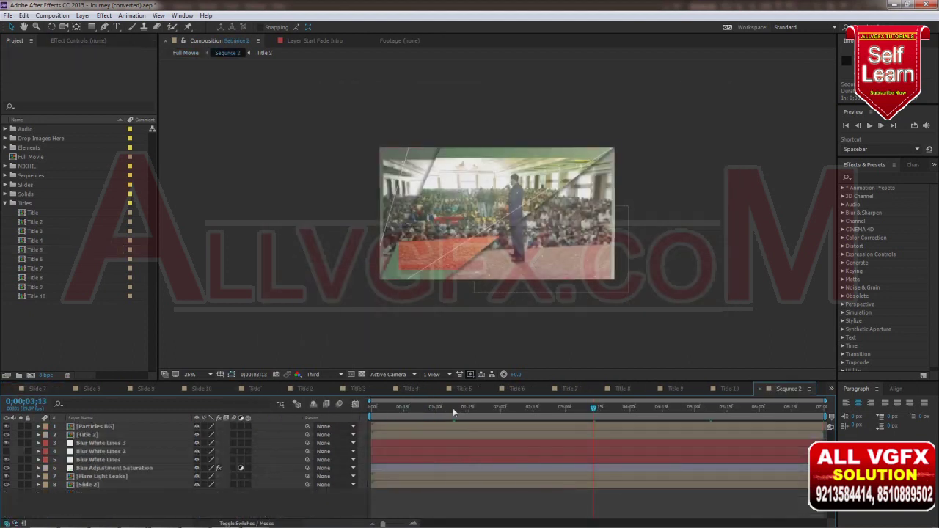
{"action": "left_click", "coordinate": [87, 485]}
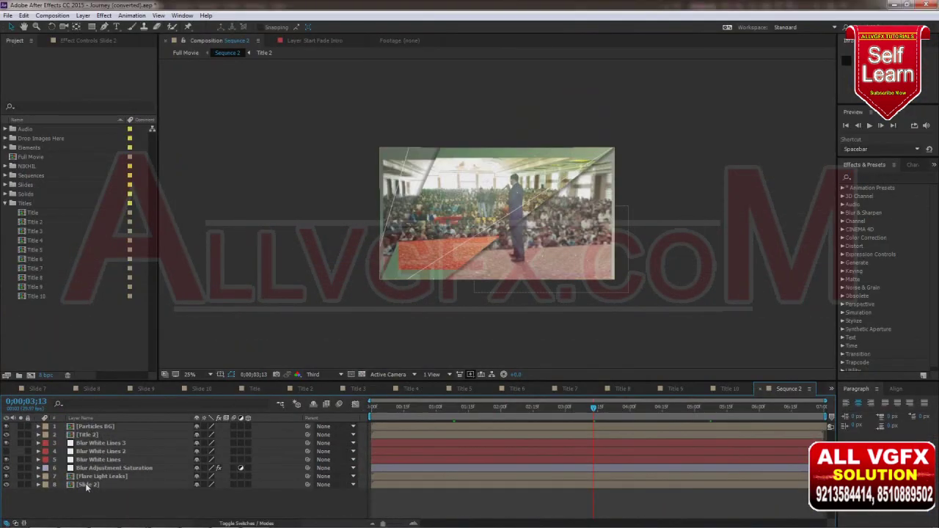
{"action": "double_click", "coordinate": [85, 485]}
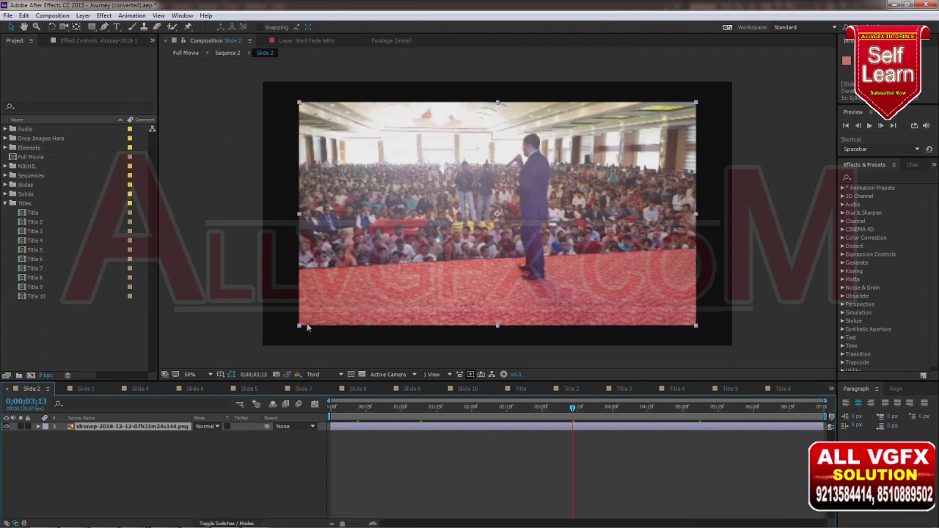
- Scale the crowd photo to fill Slide 2 and add Brightness & Contrast with contrast about 71
{"action": "left_click_drag", "start_coordinate": [300, 326], "coordinate": [264, 349]}
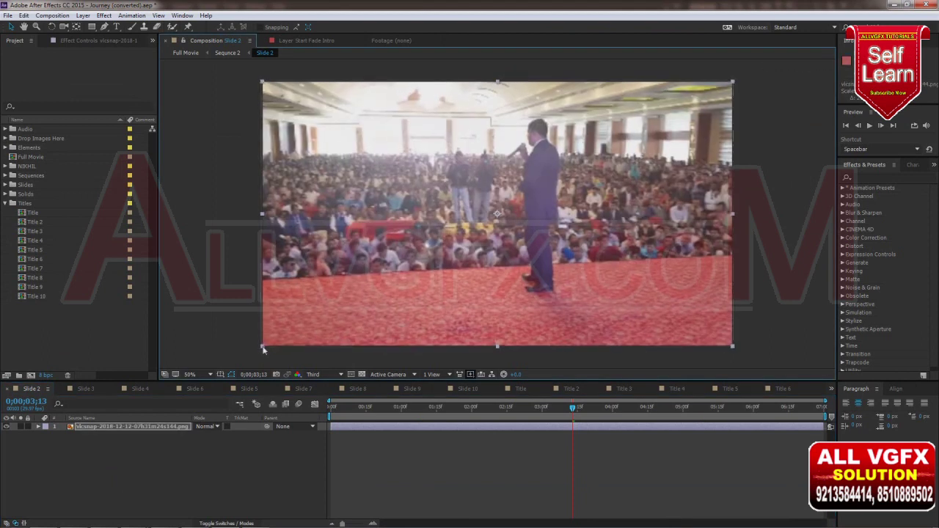
{"action": "left_click_drag", "start_coordinate": [264, 349], "coordinate": [263, 350]}
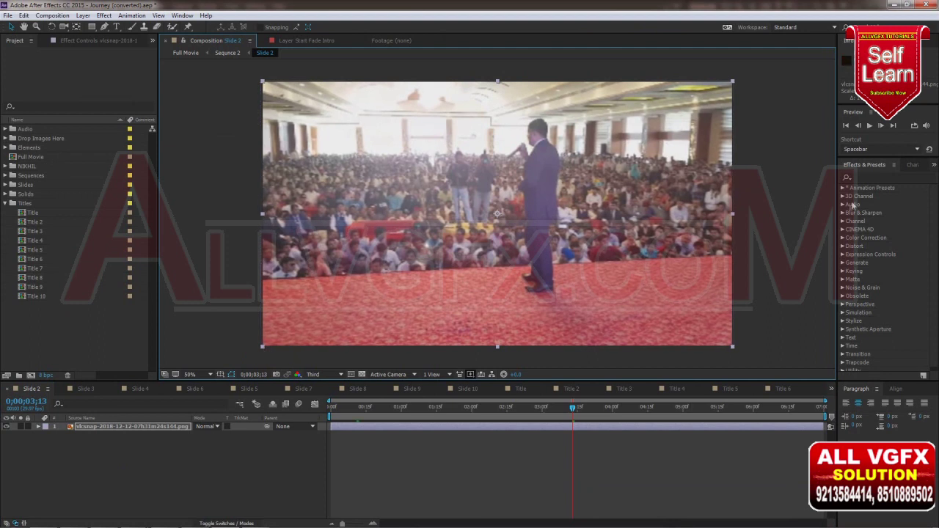
{"action": "left_click", "coordinate": [880, 169]}
{"action": "left_click", "coordinate": [878, 179]}
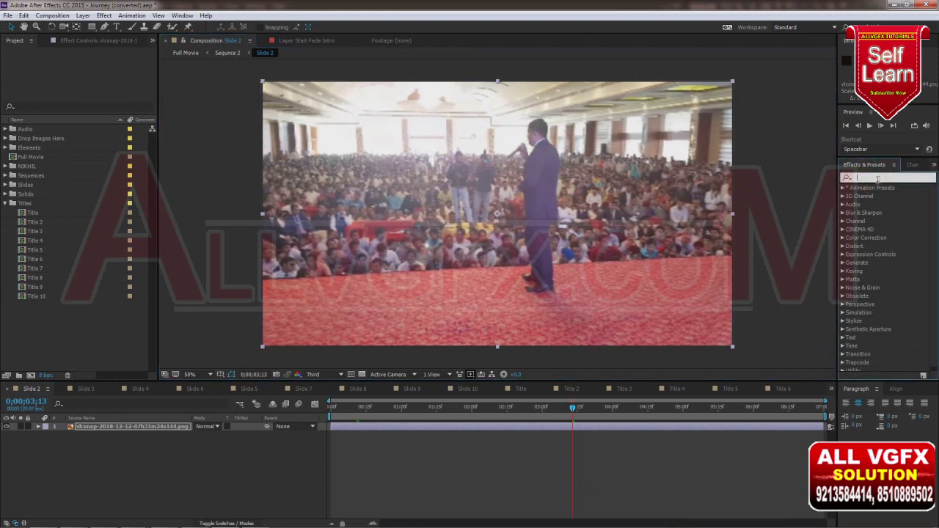
{"action": "type", "text": "bri"}
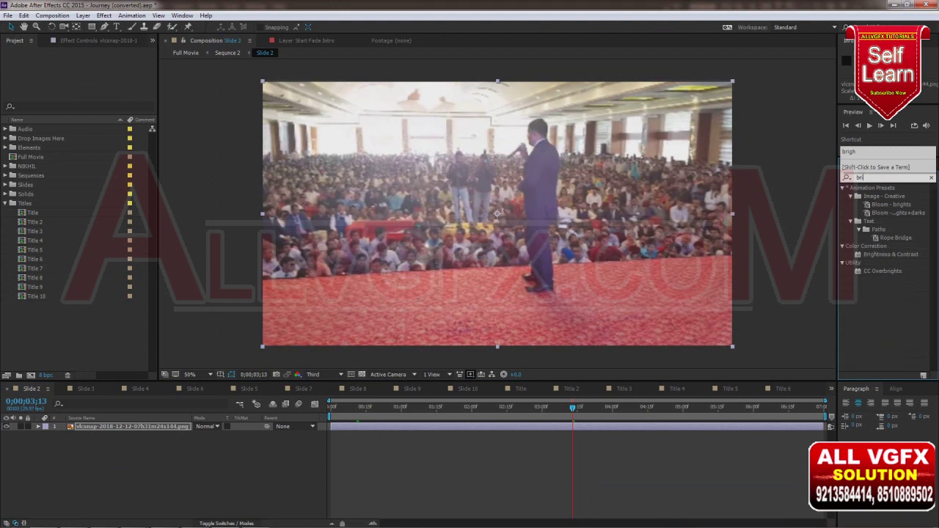
{"action": "type", "text": "ght"}
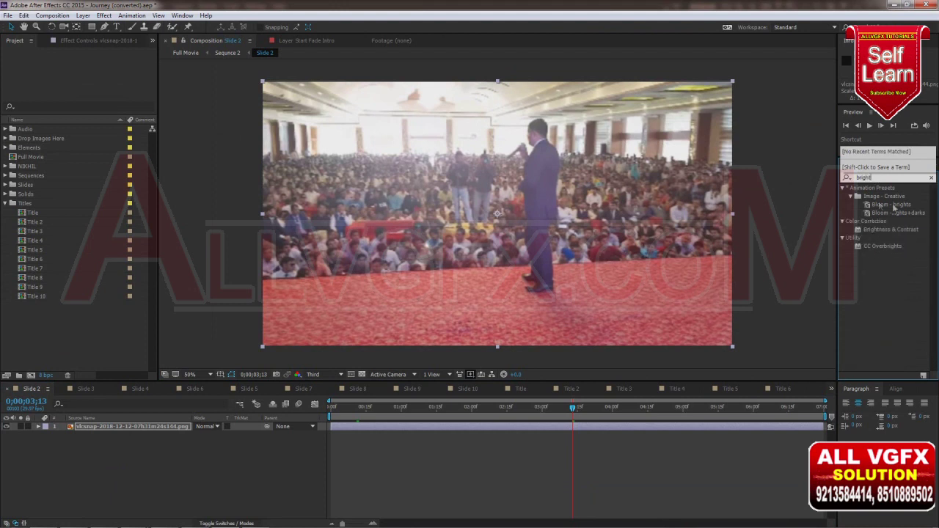
{"action": "mouse_move", "coordinate": [890, 229]}
{"action": "left_mouse_down"}
{"action": "mouse_move", "coordinate": [571, 228]}
{"action": "mouse_move", "coordinate": [584, 219]}
{"action": "left_mouse_up"}
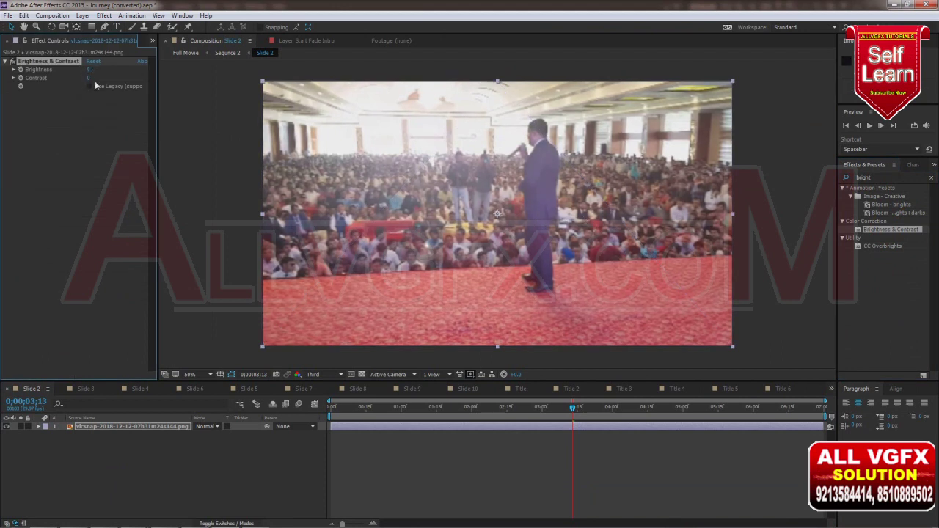
{"action": "mouse_move", "coordinate": [89, 78]}
{"action": "left_mouse_down"}
{"action": "mouse_move", "coordinate": [108, 77]}
{"action": "mouse_move", "coordinate": [85, 71]}
{"action": "left_mouse_up"}
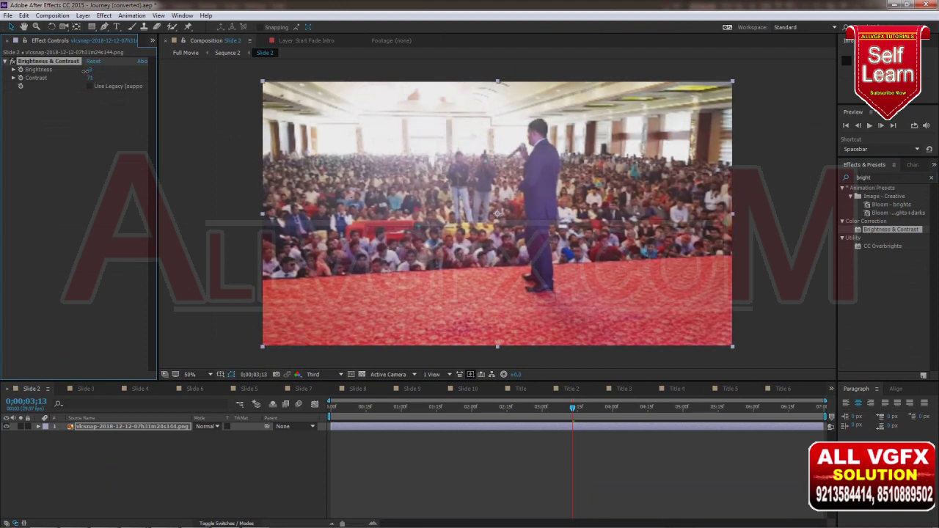
- Inspect the Brightness & Contrast effect applied to the Slide 2 crowd photo
{"action": "left_click", "coordinate": [96, 389]}
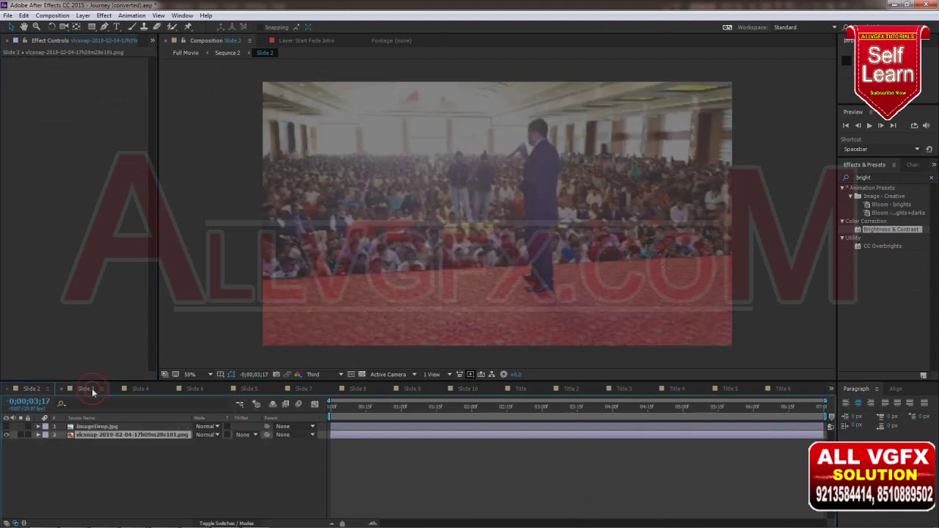
{"action": "left_click", "coordinate": [55, 388]}
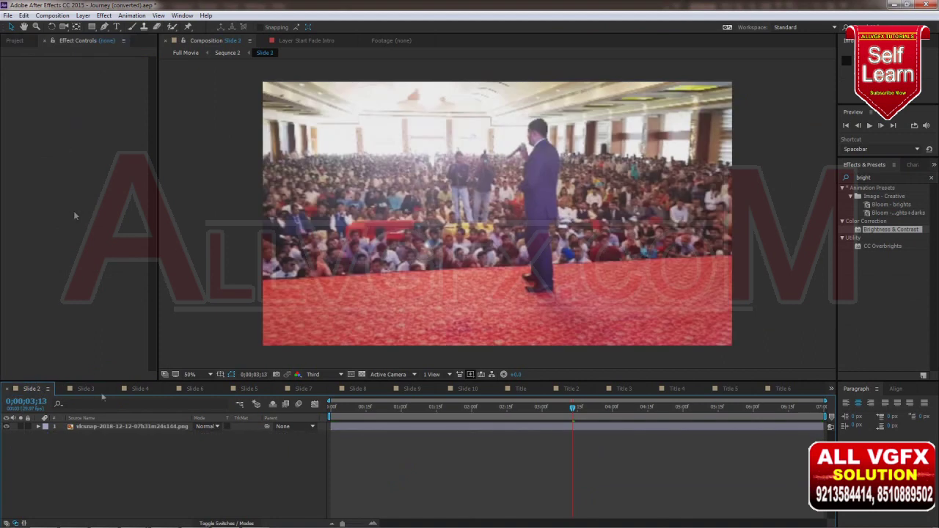
{"action": "left_click", "coordinate": [415, 429]}
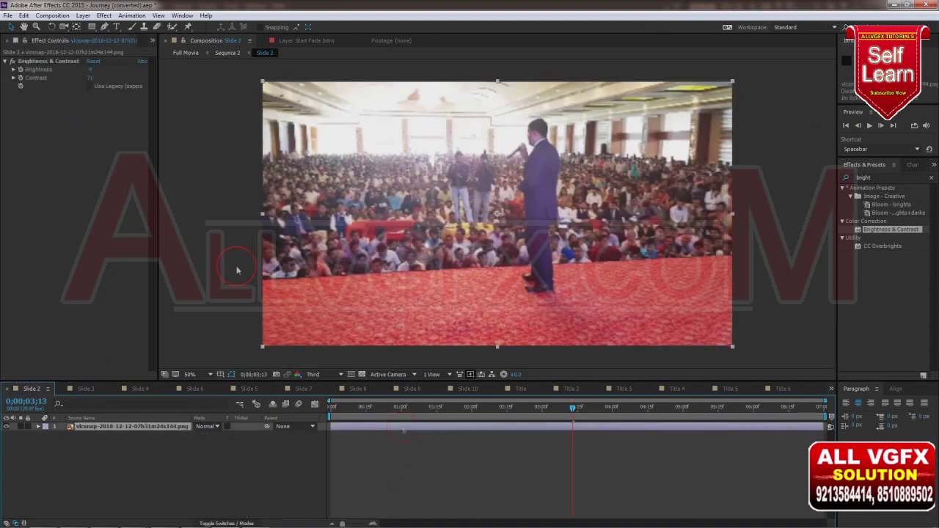
{"action": "left_click", "coordinate": [35, 69]}
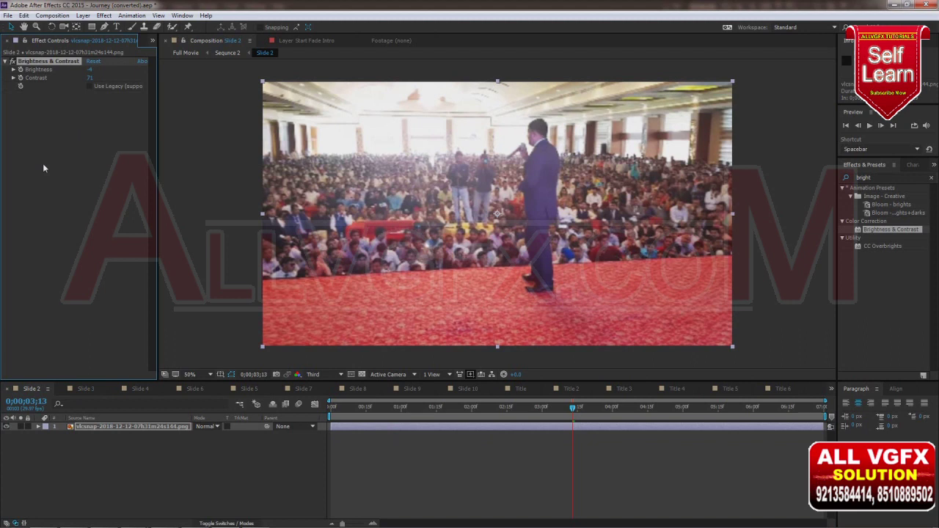
- Give the Slide 3 speaker photo its own Brightness & Contrast effect, contrast near 71
{"action": "left_click", "coordinate": [86, 388]}
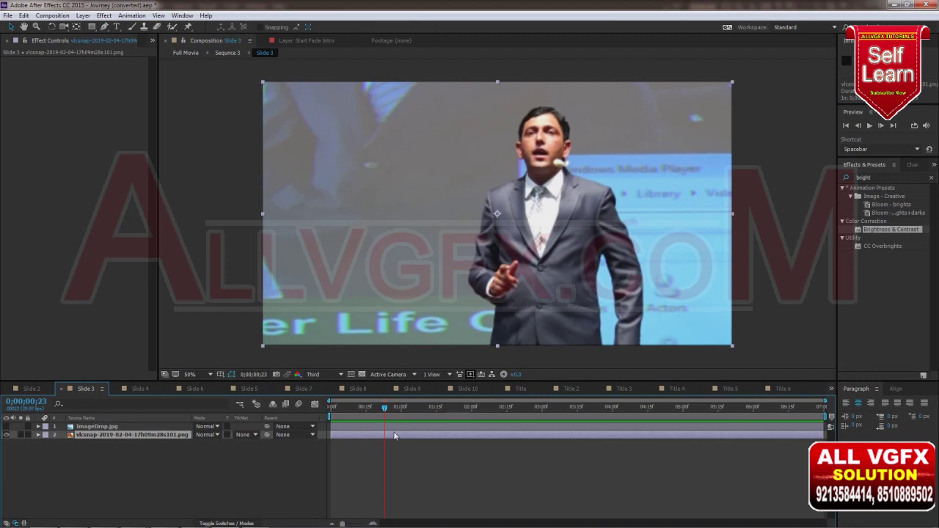
{"action": "left_click", "coordinate": [74, 190]}
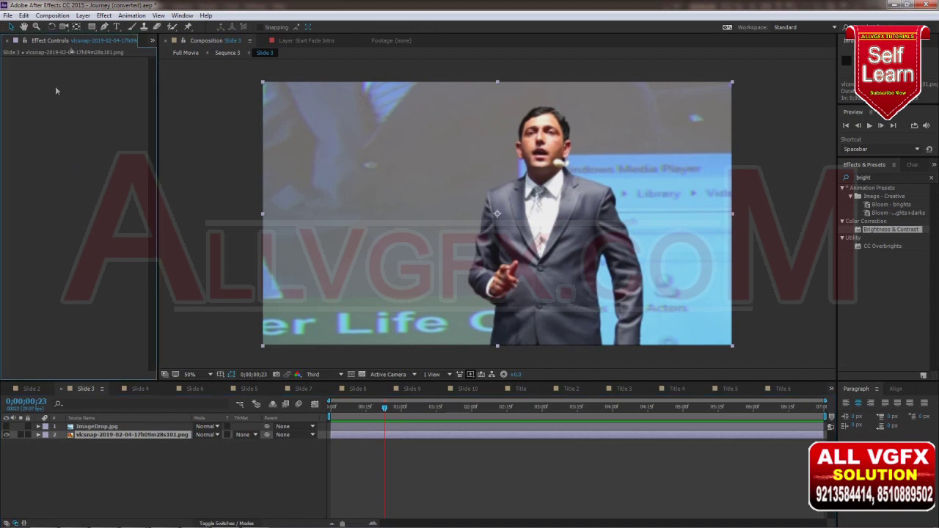
{"action": "left_click", "coordinate": [41, 183]}
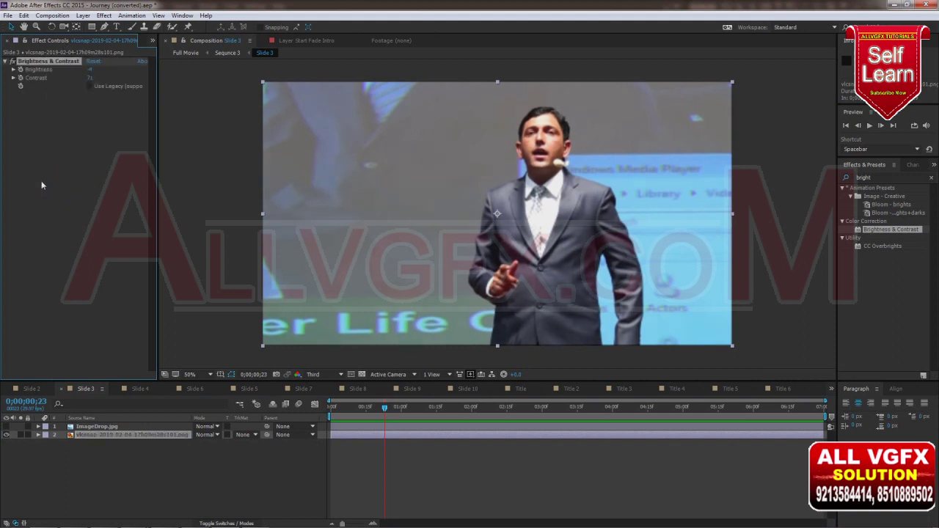
{"action": "left_click", "coordinate": [139, 389]}
- Scale the Slide 4 speaker photo to fill the frame and add Brightness & Contrast with boosted contrast
{"action": "left_click", "coordinate": [375, 411]}
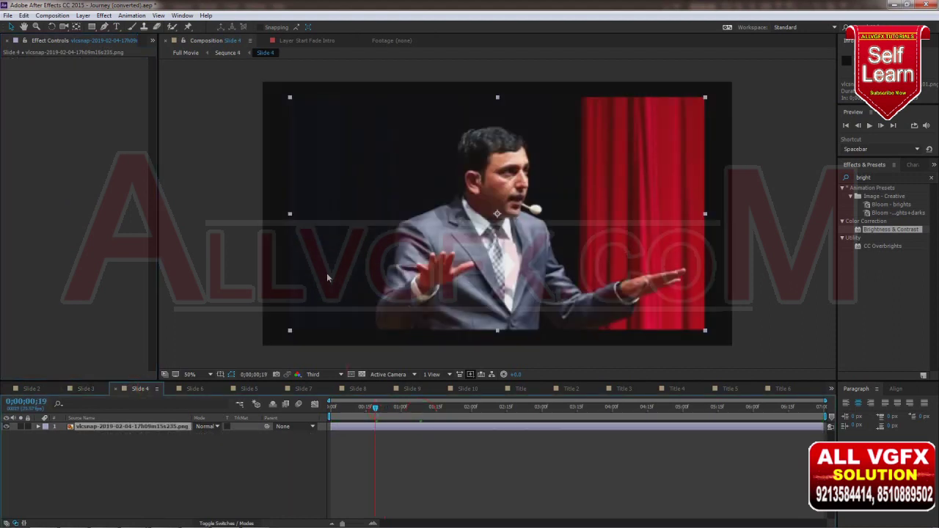
{"action": "left_click_drag", "start_coordinate": [290, 331], "coordinate": [263, 350]}
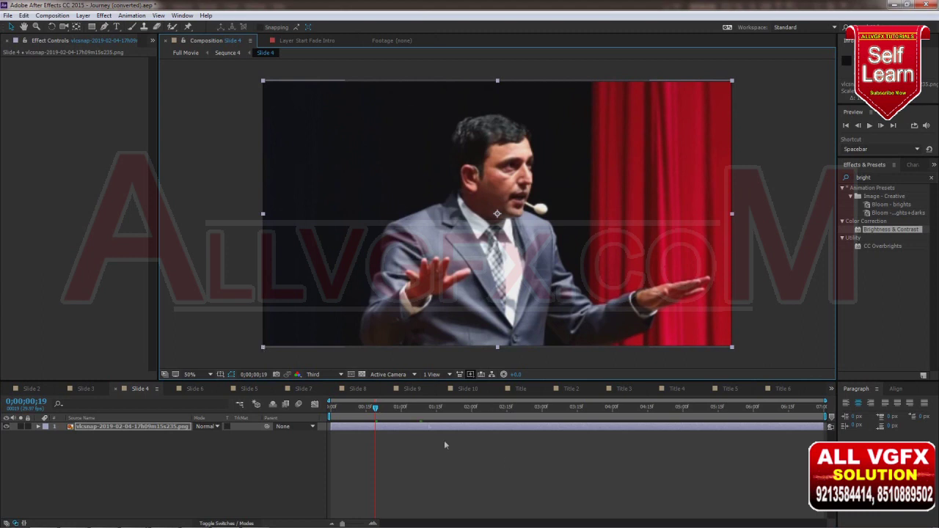
{"action": "left_click_drag", "start_coordinate": [412, 416], "coordinate": [428, 419]}
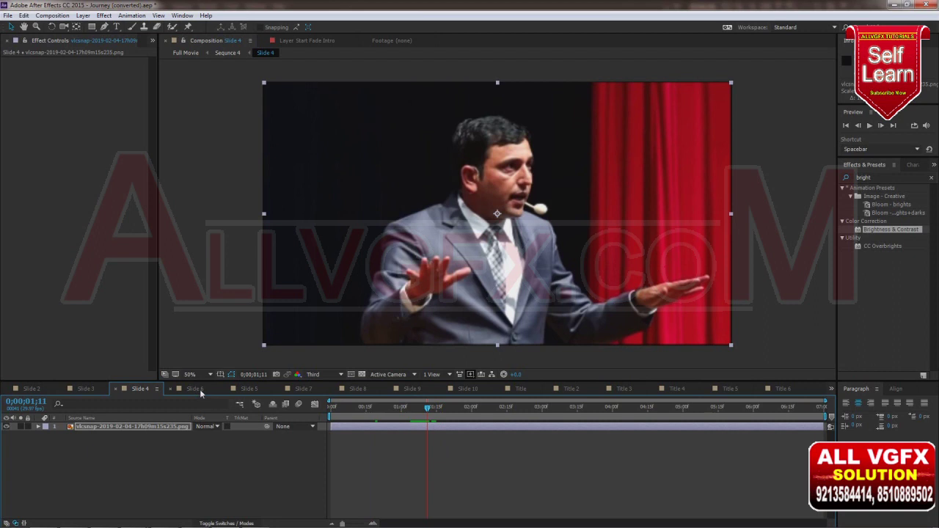
{"action": "left_click_drag", "start_coordinate": [52, 122], "coordinate": [43, 117]}
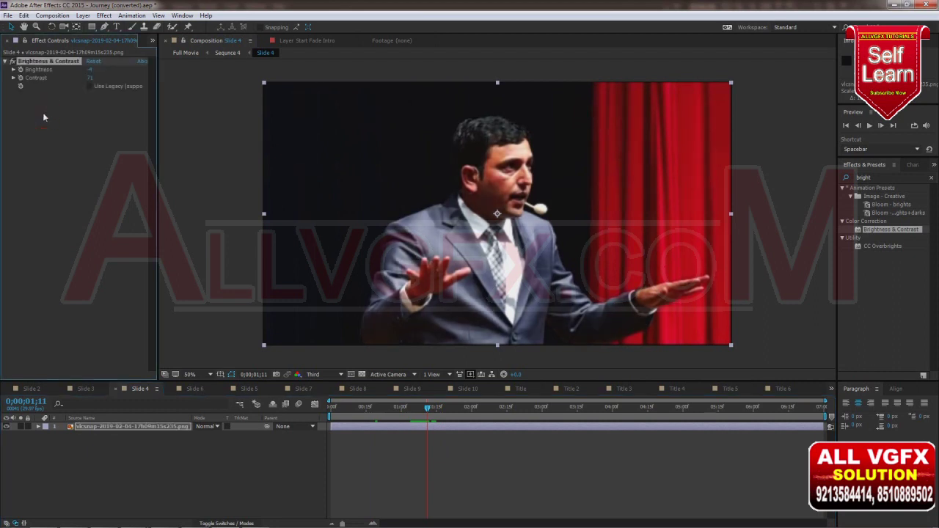
{"action": "mouse_move", "coordinate": [89, 78]}
{"action": "left_mouse_down"}
{"action": "mouse_move", "coordinate": [101, 80]}
{"action": "mouse_move", "coordinate": [67, 86]}
{"action": "left_mouse_up"}
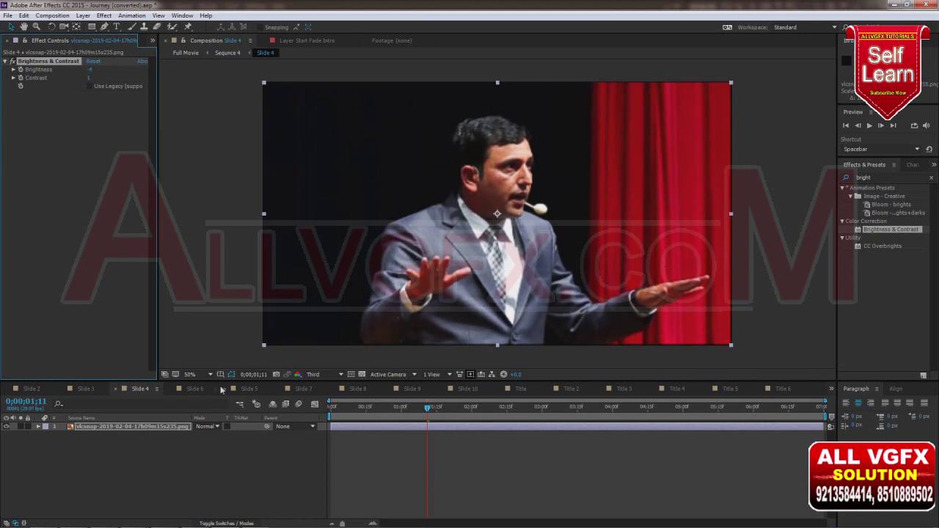
- Preview Slide 6 near its start and just past one second
{"action": "left_click", "coordinate": [195, 389]}
{"action": "left_click", "coordinate": [386, 417]}
{"action": "left_click", "coordinate": [412, 418]}
- Delete the Slide 6 photo's Scale keyframes and enlarge it to fill the frame
{"action": "left_click_drag", "start_coordinate": [413, 409], "coordinate": [746, 408]}
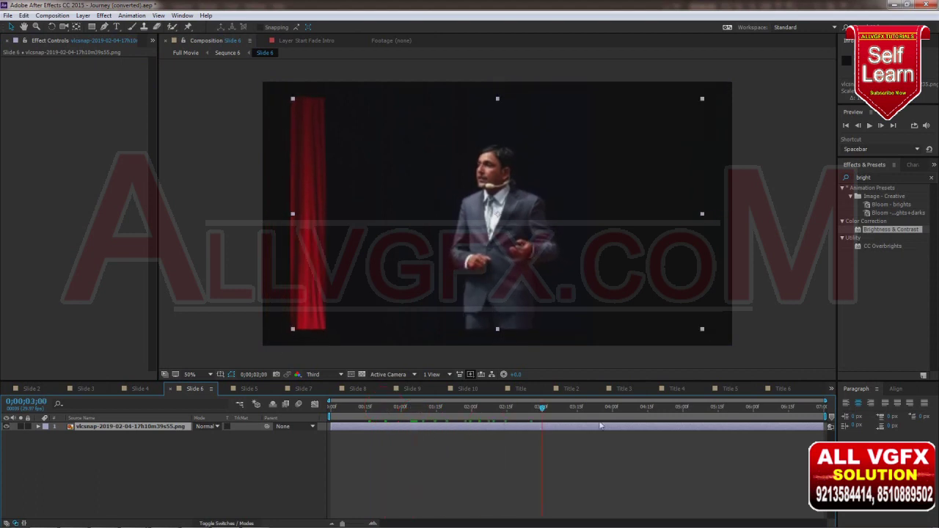
{"action": "left_click_drag", "start_coordinate": [608, 417], "coordinate": [332, 408]}
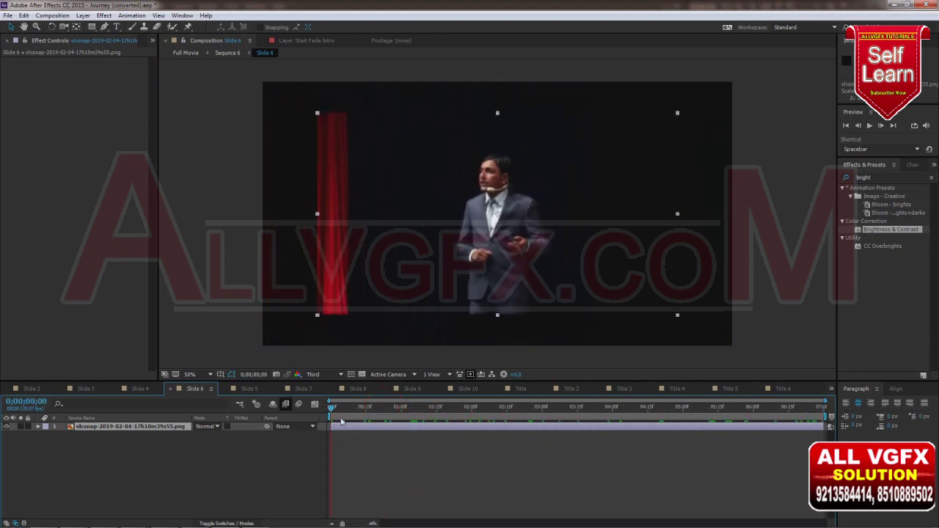
{"action": "left_click", "coordinate": [39, 427]}
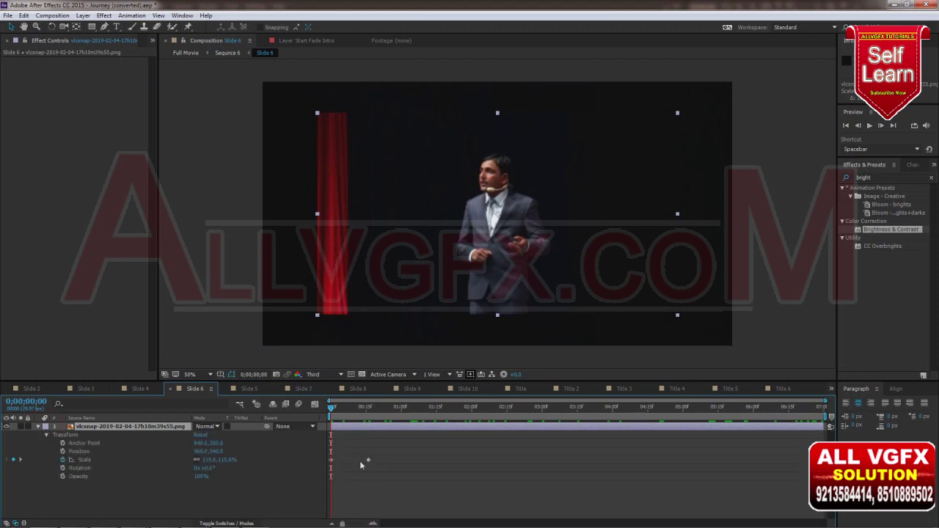
{"action": "mouse_move", "coordinate": [693, 456]}
{"action": "left_mouse_down"}
{"action": "mouse_move", "coordinate": [807, 479]}
{"action": "mouse_move", "coordinate": [254, 501]}
{"action": "left_mouse_up"}
{"action": "key", "text": "Delete"}
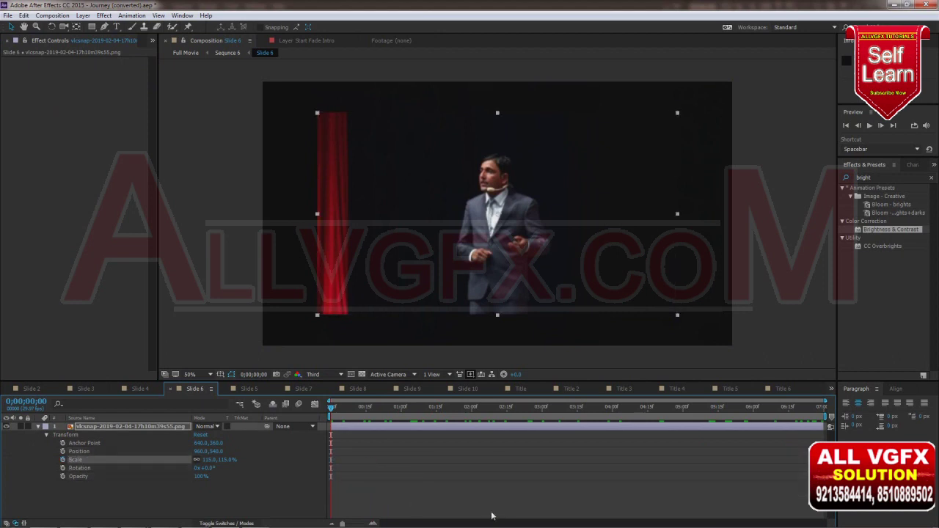
{"action": "left_click_drag", "start_coordinate": [318, 315], "coordinate": [262, 348]}
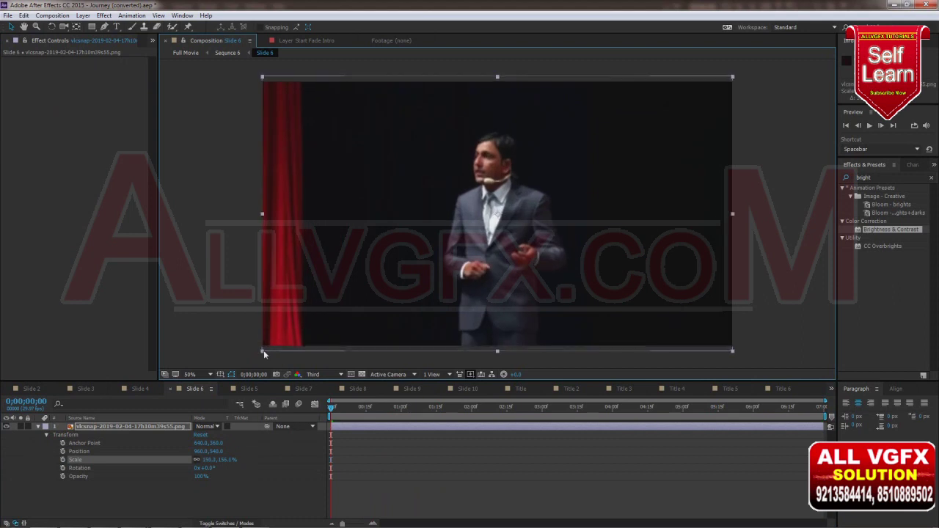
- Delete the Scale keyframe on Slide 5's 5.jpg and fit it to the full frame with Ctrl+Alt+F
{"action": "left_click", "coordinate": [250, 389]}
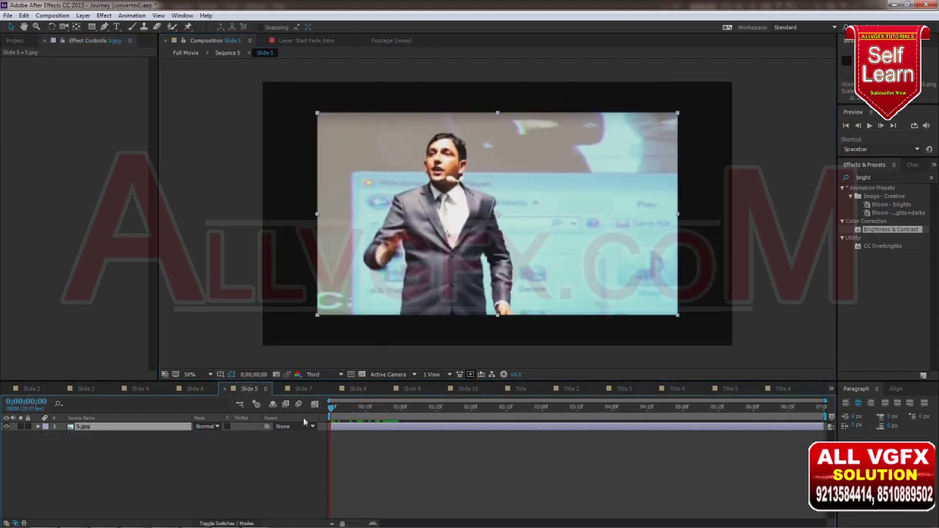
{"action": "left_click", "coordinate": [38, 426]}
{"action": "left_click", "coordinate": [46, 435]}
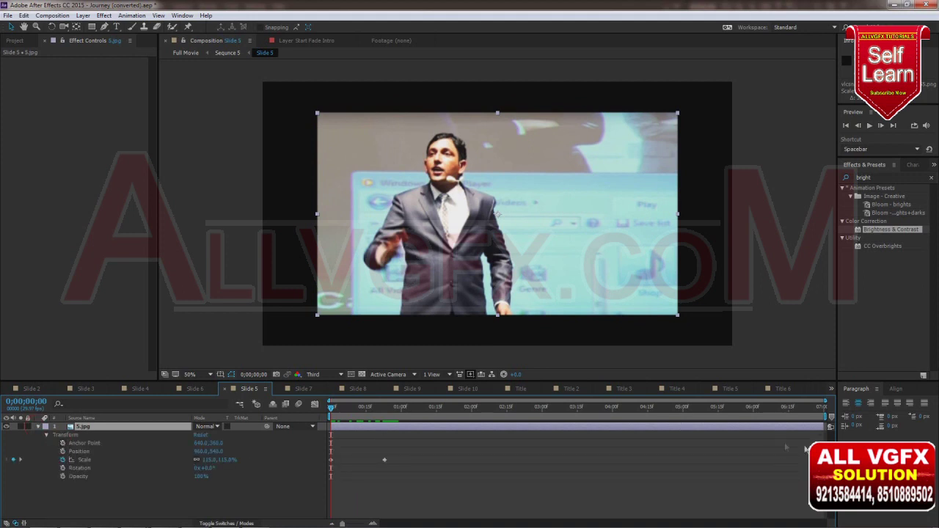
{"action": "left_click_drag", "start_coordinate": [809, 445], "coordinate": [310, 477]}
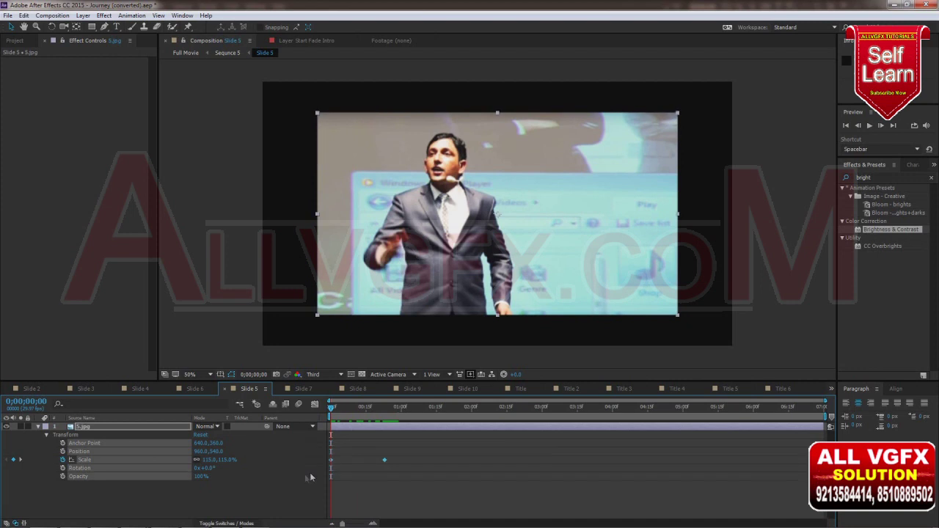
{"action": "key", "text": "Delete"}
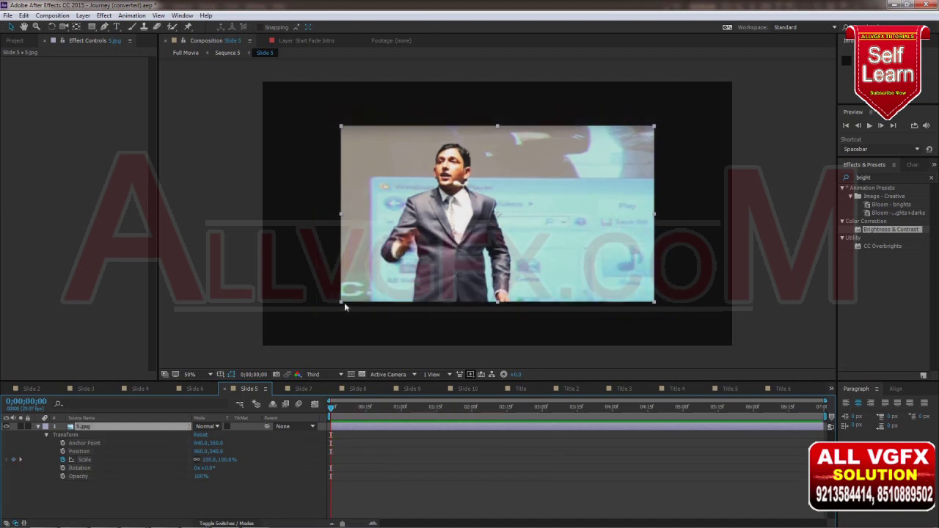
{"action": "left_click", "coordinate": [319, 320]}
{"action": "key", "text": "ctrl+alt+f"}
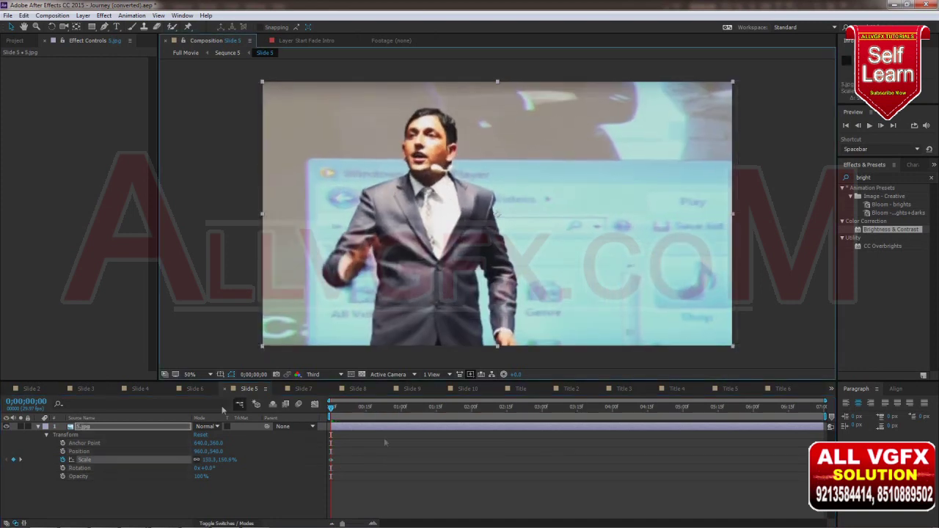
{"action": "left_click", "coordinate": [287, 391]}
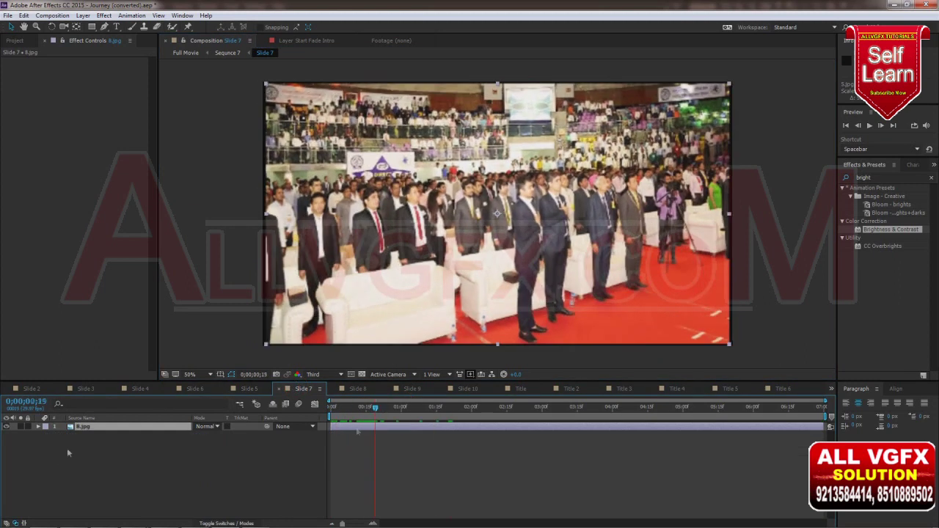
- Set the Slide 7 photo 8.jpg to a fixed 150% scale with its Scale keyframes deleted
{"action": "left_click", "coordinate": [38, 427]}
{"action": "left_click", "coordinate": [46, 435]}
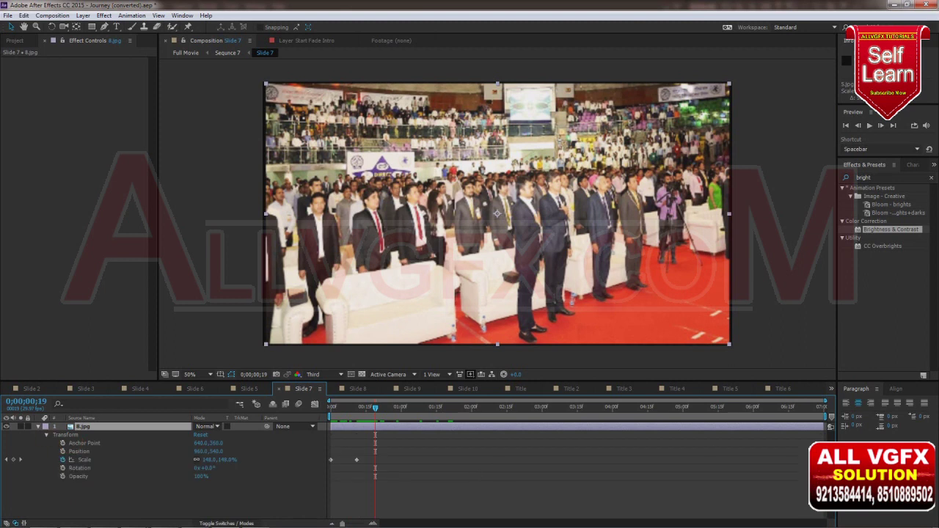
{"action": "left_click_drag", "start_coordinate": [812, 518], "coordinate": [307, 443]}
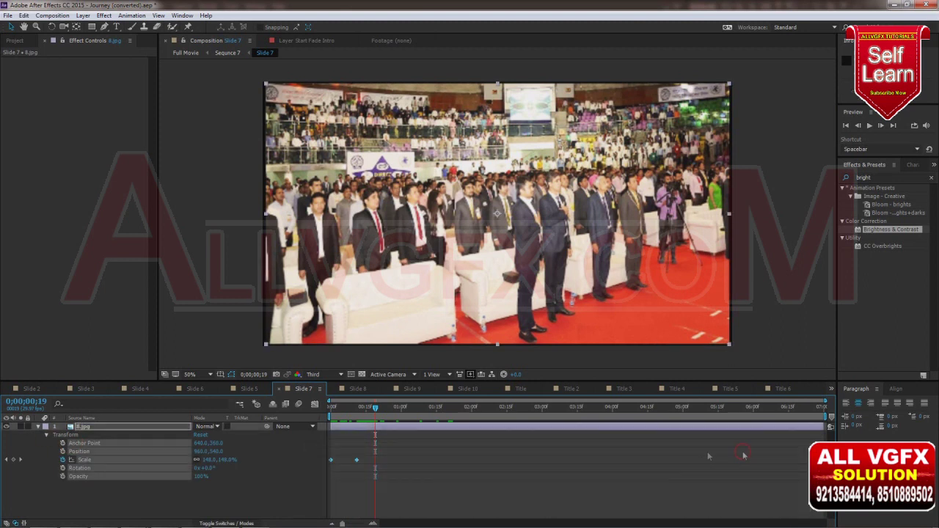
{"action": "left_click", "coordinate": [744, 455]}
{"action": "left_click_drag", "start_coordinate": [211, 460], "coordinate": [217, 460]}
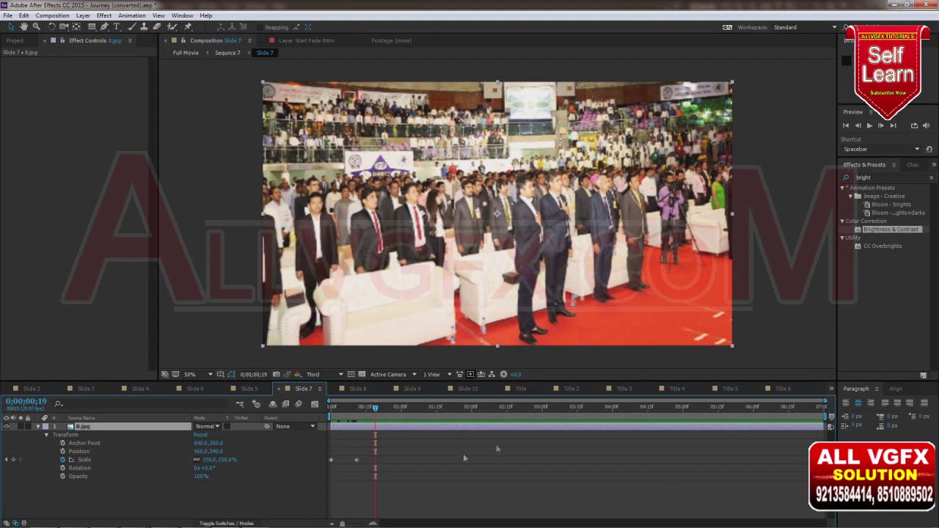
{"action": "left_click_drag", "start_coordinate": [381, 454], "coordinate": [321, 475]}
{"action": "key", "text": "Delete"}
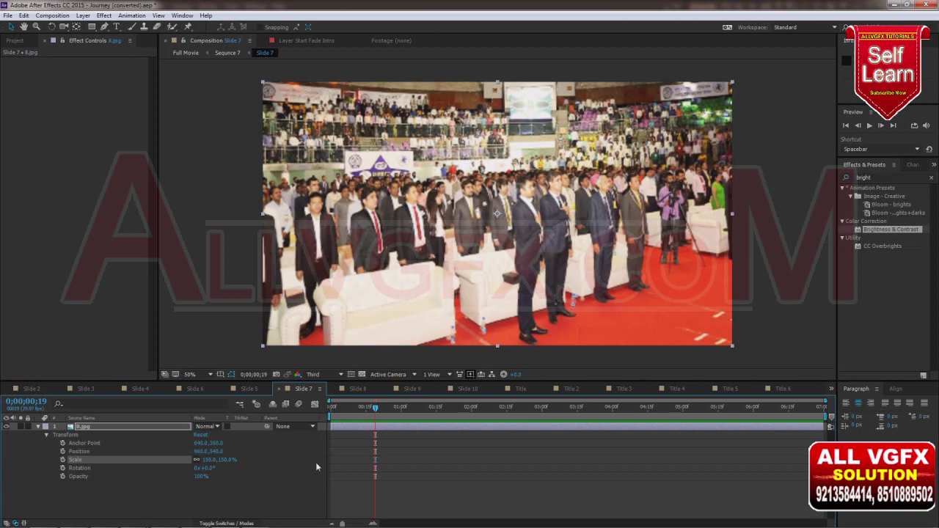
- Type 150% Scale for the Slide 8 photo and delete its two Scale keyframes
{"action": "left_click", "coordinate": [358, 389]}
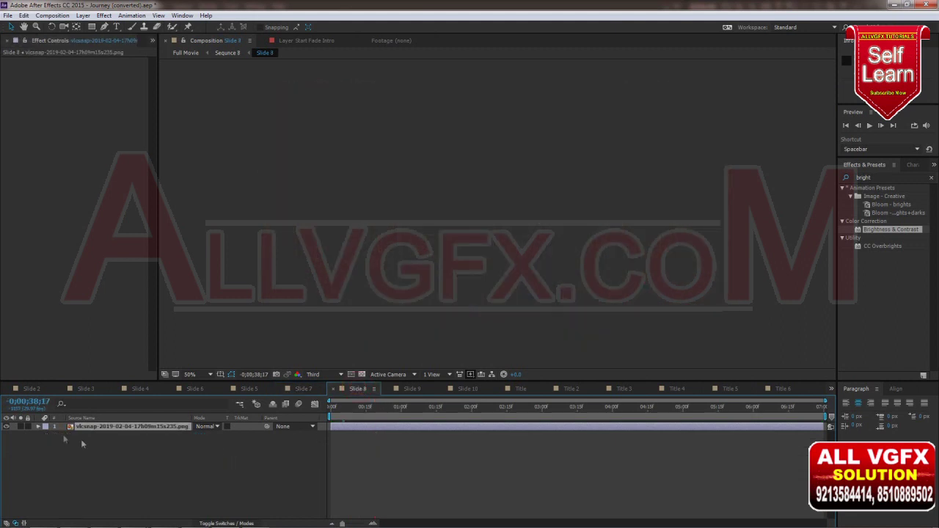
{"action": "left_click", "coordinate": [39, 427]}
{"action": "left_click", "coordinate": [46, 435]}
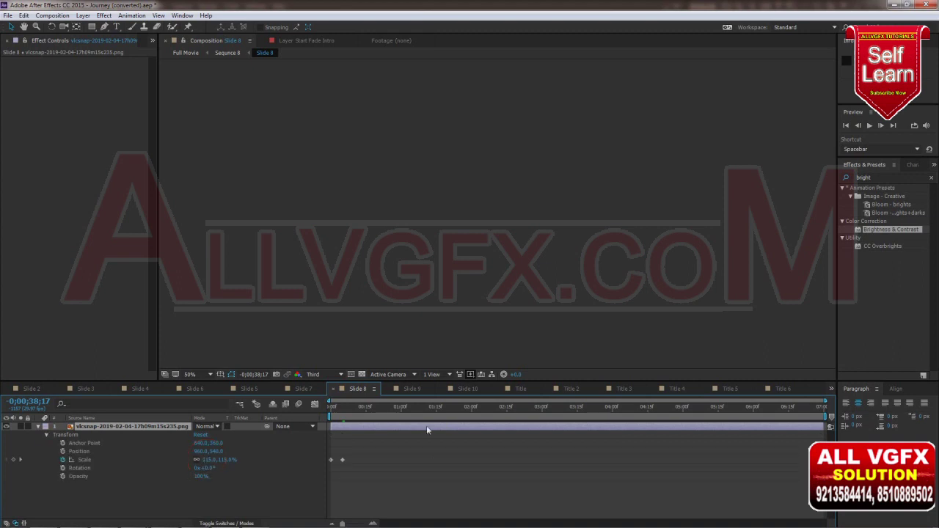
{"action": "left_click", "coordinate": [423, 408]}
{"action": "left_click_drag", "start_coordinate": [554, 446], "coordinate": [744, 477]}
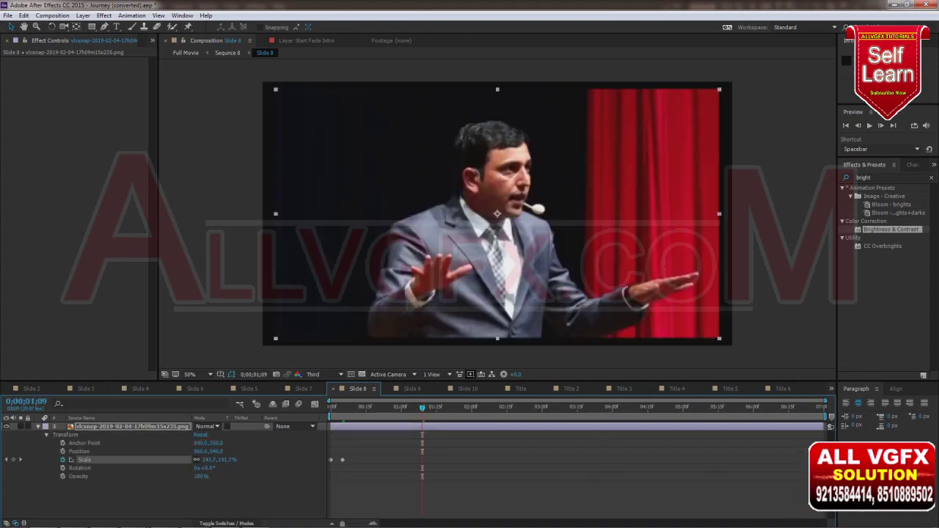
{"action": "left_click", "coordinate": [218, 460]}
{"action": "type", "text": "150"}
{"action": "key", "text": "Return"}
{"action": "left_click_drag", "start_coordinate": [365, 449], "coordinate": [298, 486]}
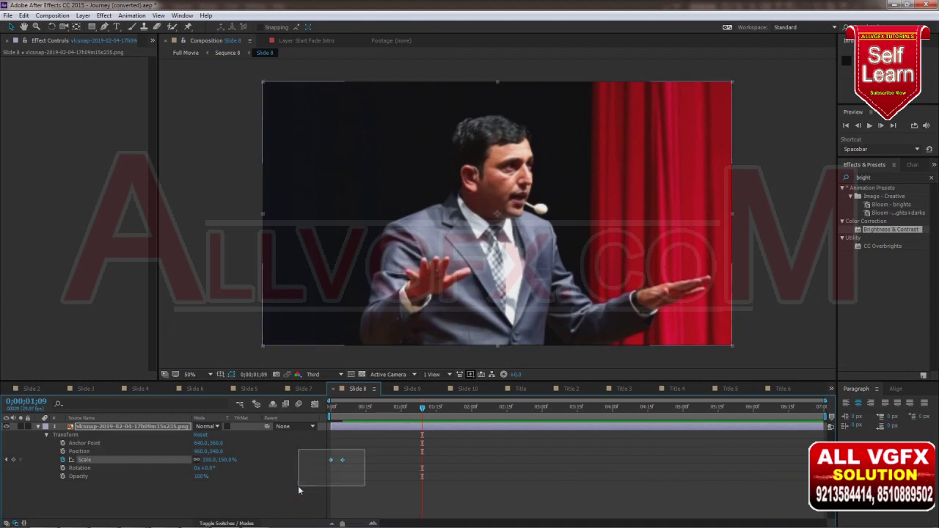
{"action": "key", "text": "Delete"}
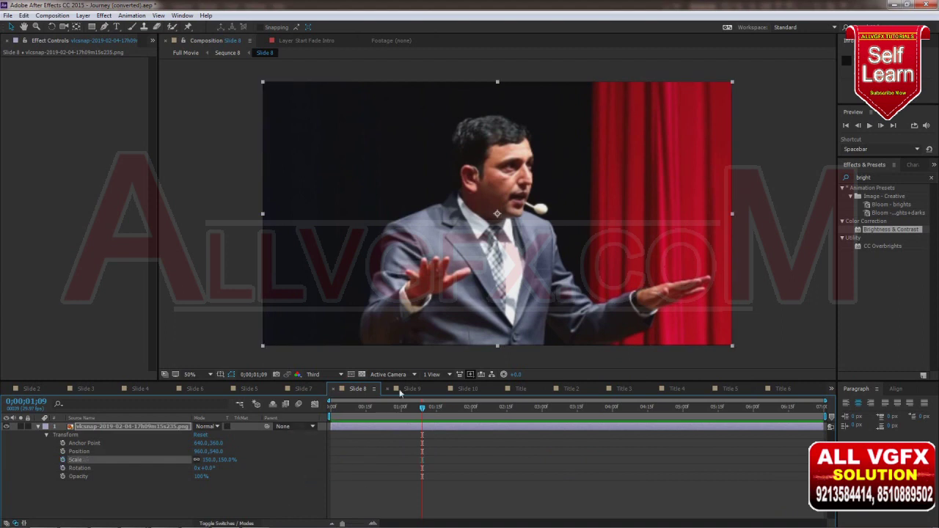
{"action": "left_click", "coordinate": [406, 390]}
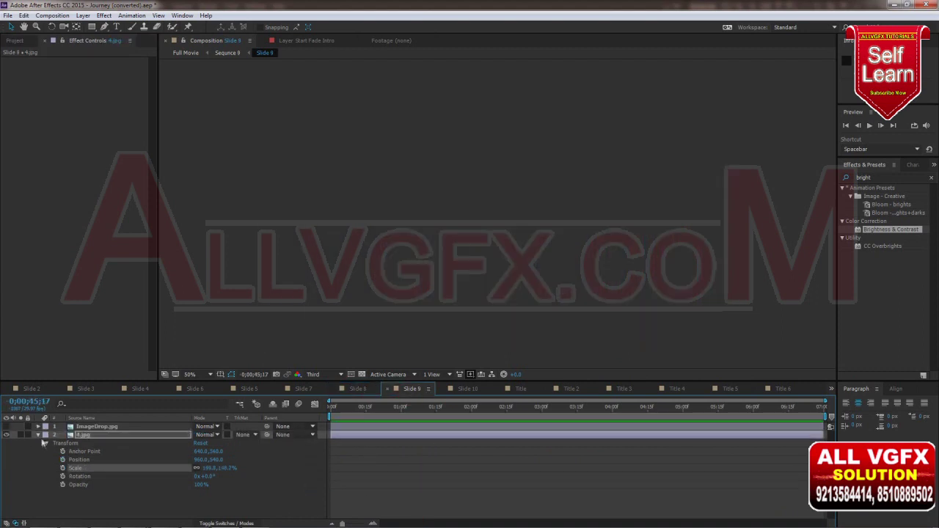
- Delete the Slide 10 photo's Scale keyframes and enlarge it to fill the frame
{"action": "left_click", "coordinate": [470, 389]}
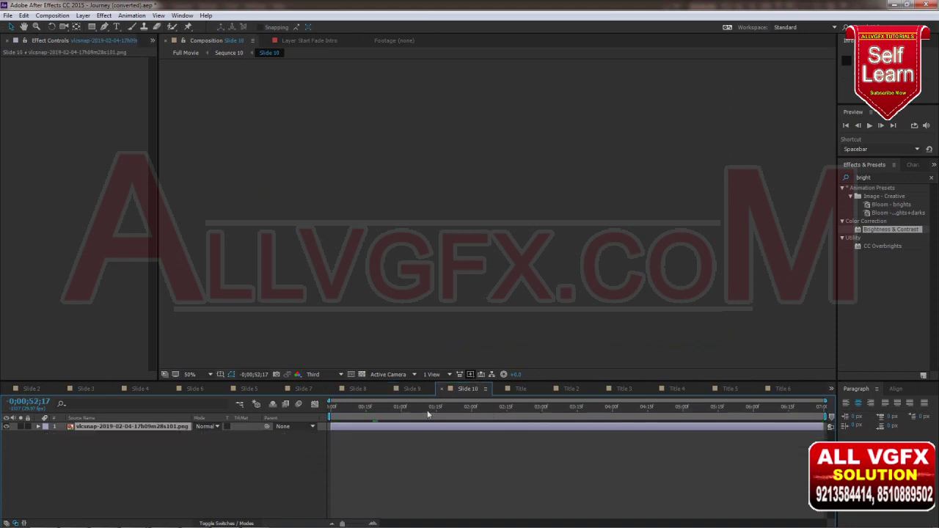
{"action": "left_click", "coordinate": [414, 409]}
{"action": "mouse_move", "coordinate": [430, 416]}
{"action": "left_mouse_down"}
{"action": "mouse_move", "coordinate": [476, 414]}
{"action": "mouse_move", "coordinate": [346, 433]}
{"action": "left_mouse_up"}
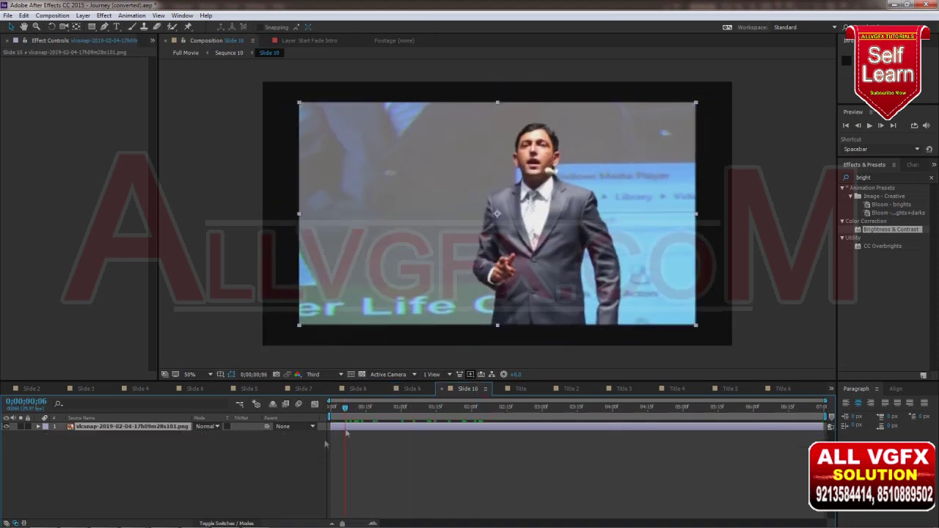
{"action": "left_click", "coordinate": [38, 428]}
{"action": "left_click", "coordinate": [46, 435]}
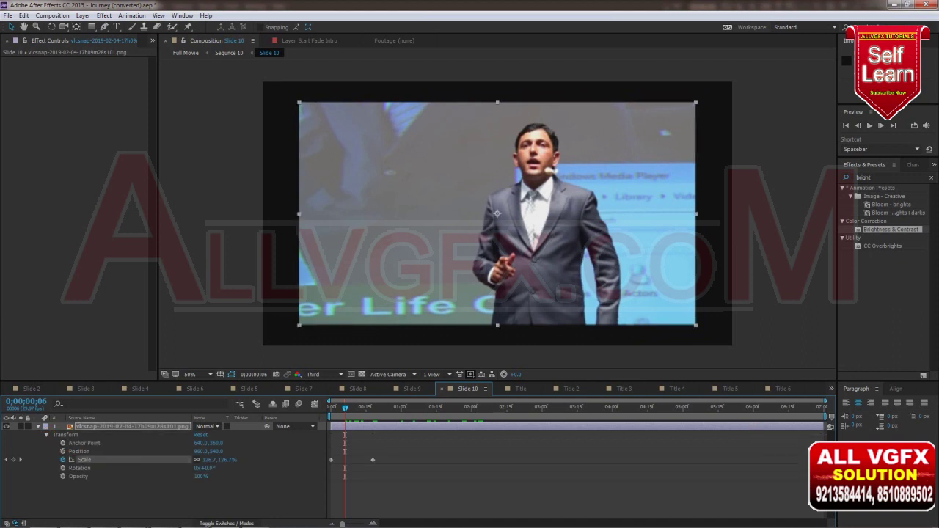
{"action": "mouse_move", "coordinate": [386, 455]}
{"action": "left_mouse_down"}
{"action": "mouse_move", "coordinate": [290, 482]}
{"action": "mouse_move", "coordinate": [279, 494]}
{"action": "left_mouse_up"}
{"action": "key", "text": "Delete"}
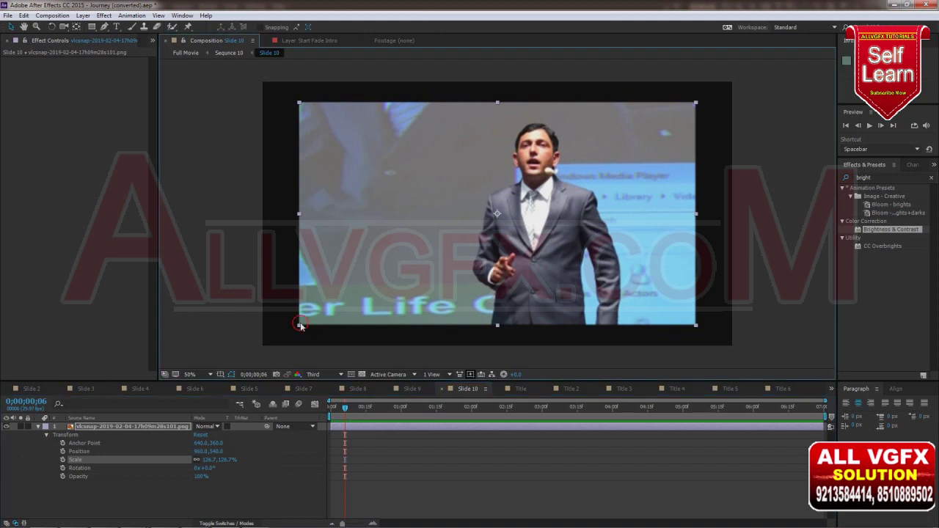
{"action": "left_click_drag", "start_coordinate": [300, 325], "coordinate": [264, 350]}
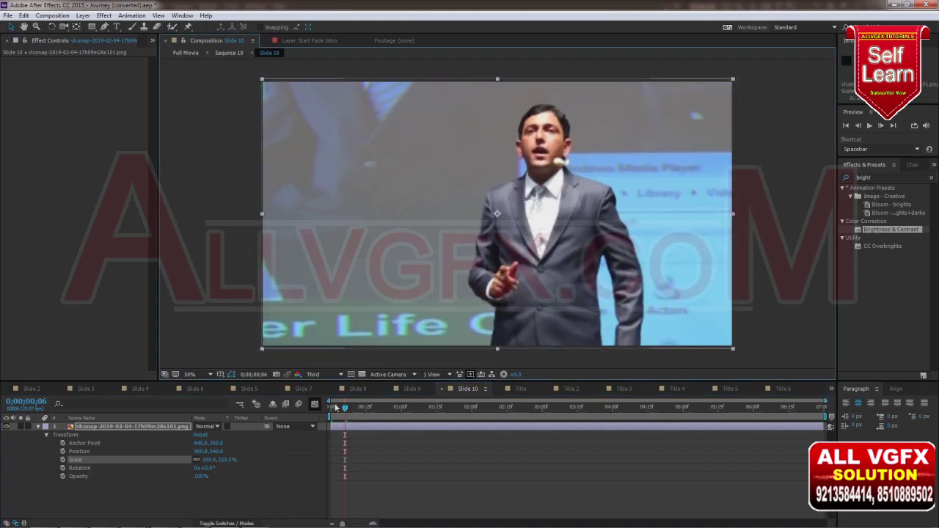
- Review the Title composition and each slide composition from Slide 10 back to Slide 2
{"action": "left_click", "coordinate": [521, 391]}
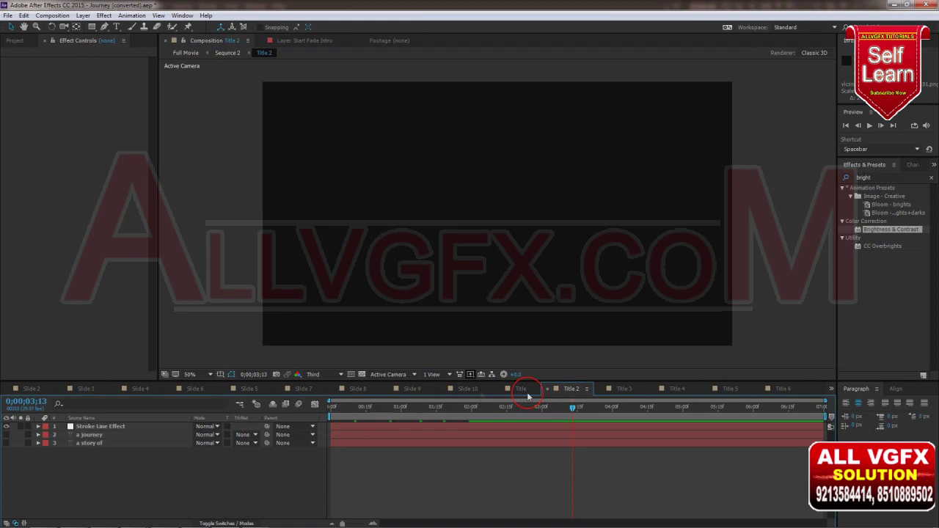
{"action": "left_click", "coordinate": [470, 390]}
{"action": "left_click", "coordinate": [411, 390]}
{"action": "left_click", "coordinate": [357, 390]}
{"action": "left_click", "coordinate": [303, 390]}
{"action": "left_click", "coordinate": [248, 390]}
{"action": "left_click", "coordinate": [193, 390]}
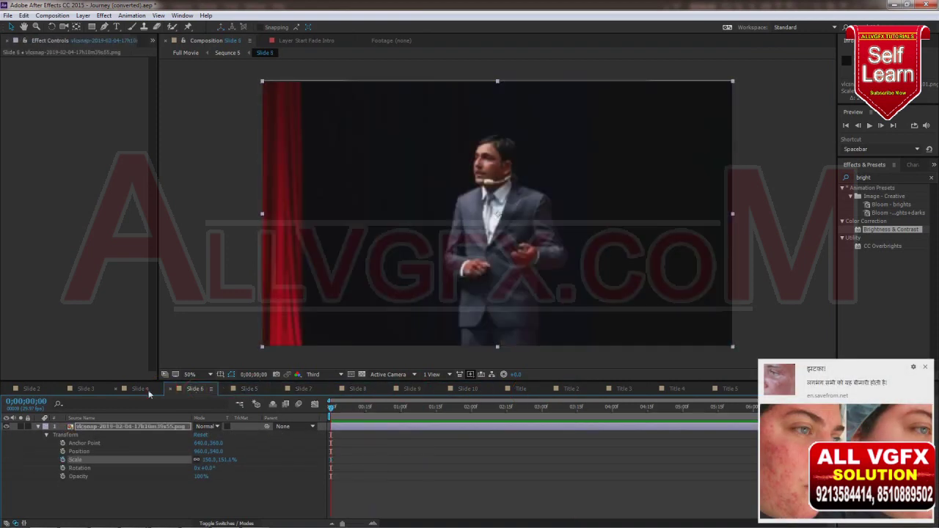
{"action": "left_click", "coordinate": [142, 390]}
{"action": "left_click", "coordinate": [86, 389]}
{"action": "left_click", "coordinate": [34, 390]}
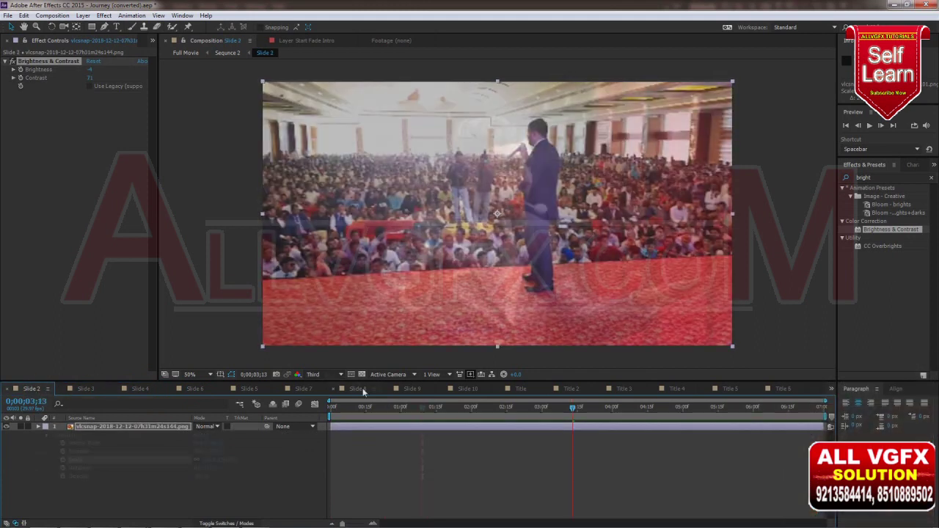
- Revisit Slides 8 and 9, then apply Brightness & Contrast to the Slide 10 photo
{"action": "left_click", "coordinate": [360, 389]}
{"action": "left_click", "coordinate": [429, 391]}
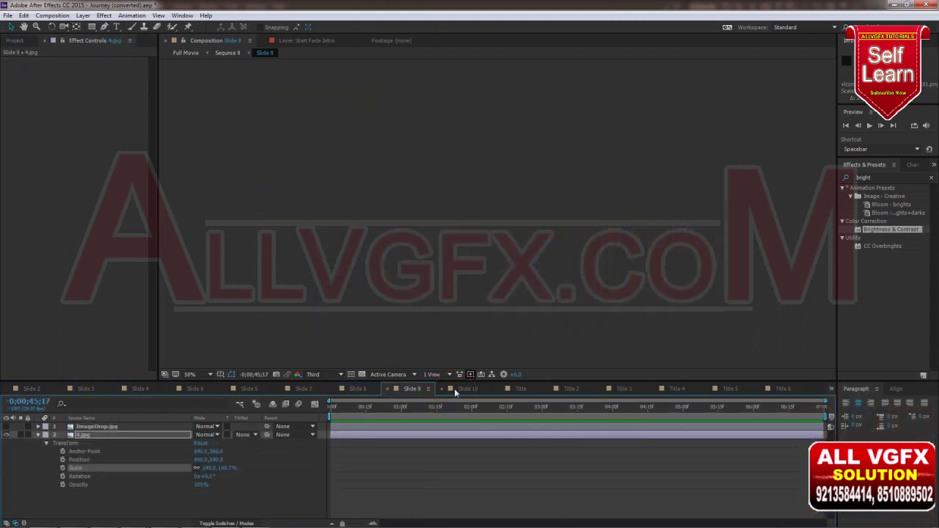
{"action": "left_click", "coordinate": [443, 409]}
{"action": "left_click", "coordinate": [481, 390]}
{"action": "right_click", "coordinate": [59, 154]}
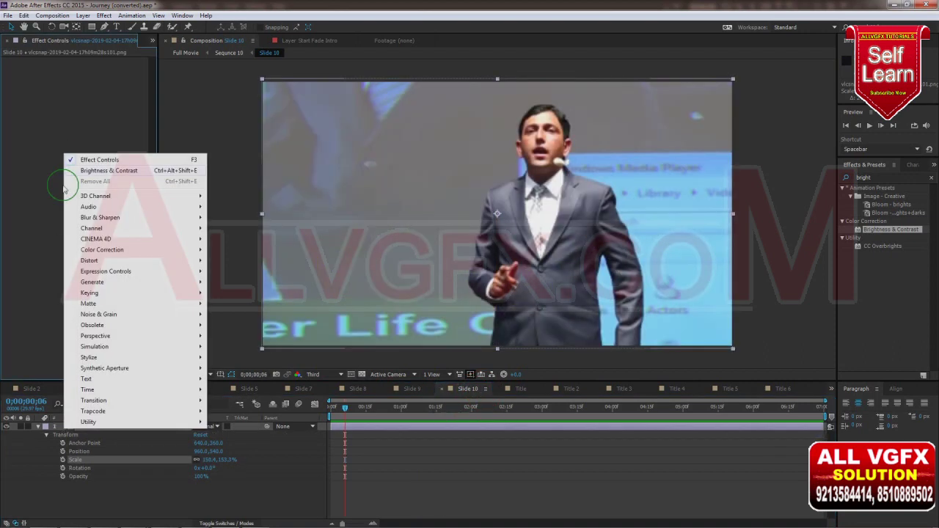
{"action": "left_click", "coordinate": [22, 183]}
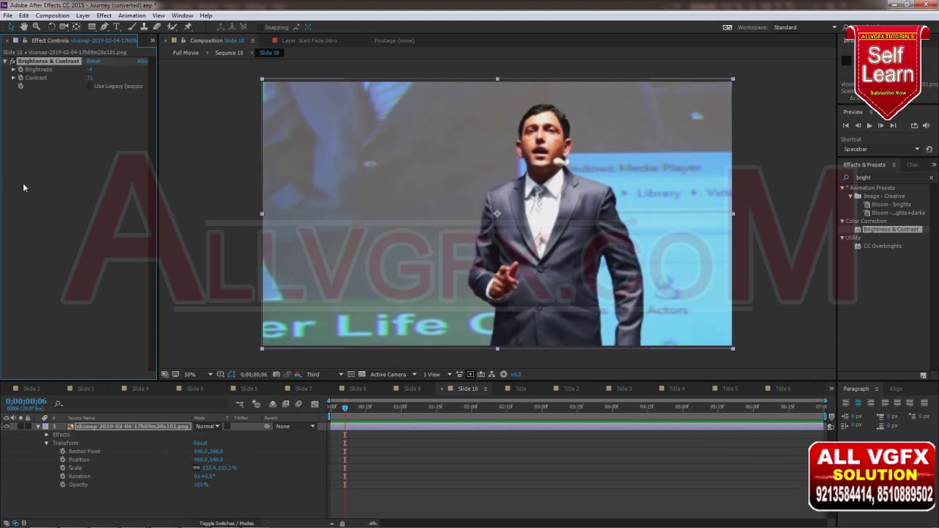
{"action": "left_click", "coordinate": [833, 390]}
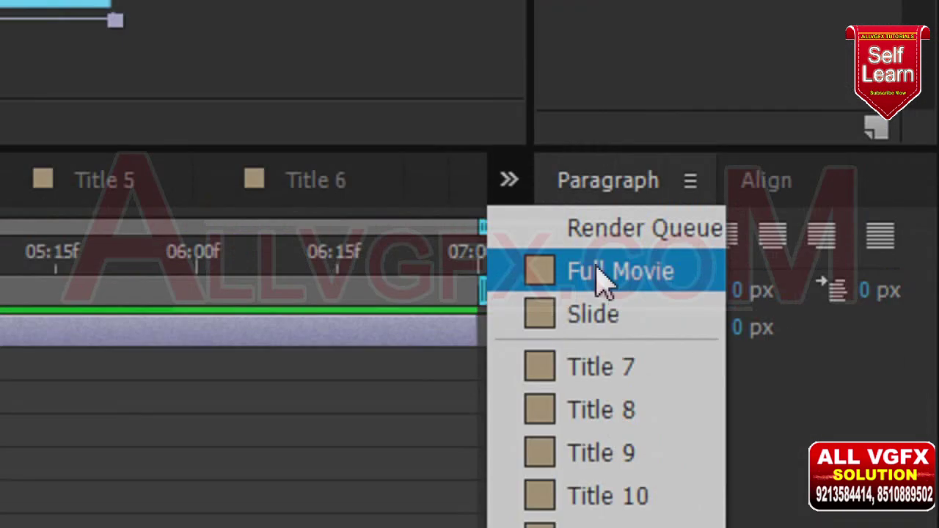
- Switch to Full Movie and preview it around 15, 18 and 24 seconds
{"action": "left_click", "coordinate": [598, 279]}
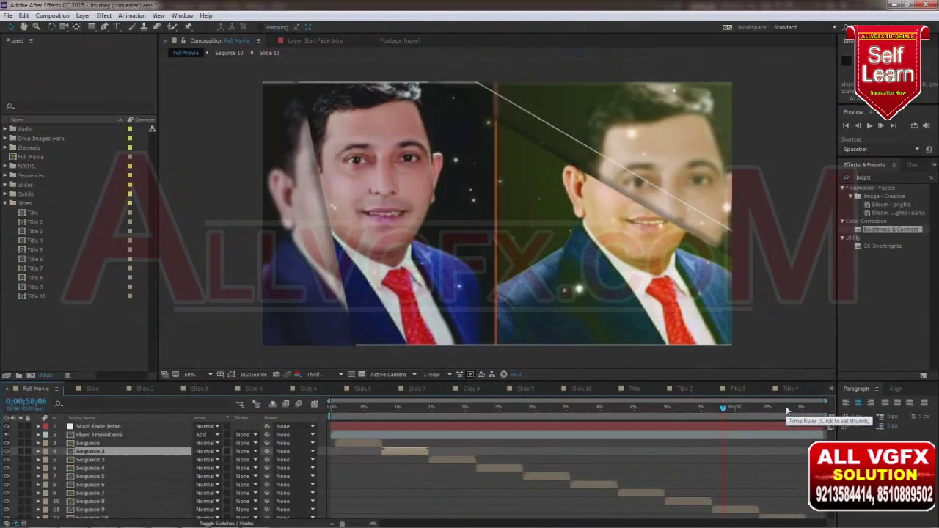
{"action": "left_click_drag", "start_coordinate": [344, 408], "coordinate": [432, 408]}
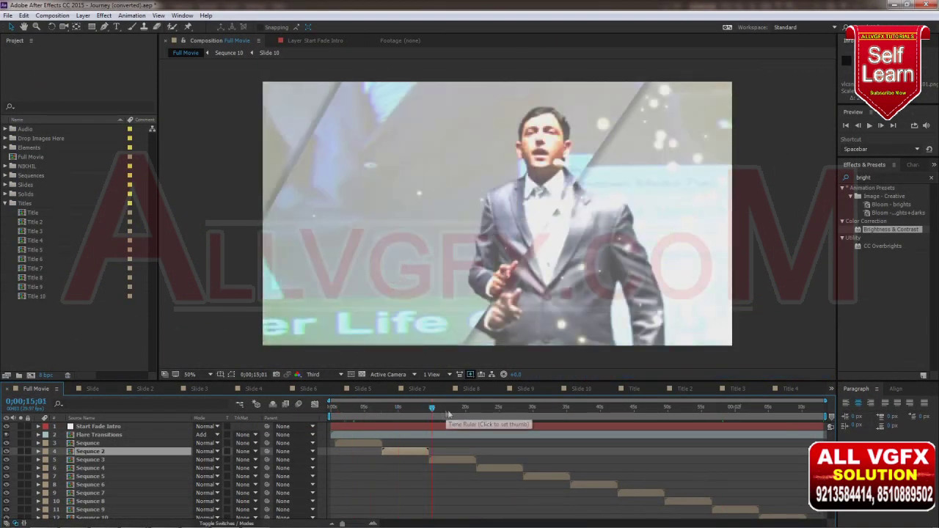
{"action": "left_click", "coordinate": [457, 410]}
{"action": "left_click", "coordinate": [498, 410]}
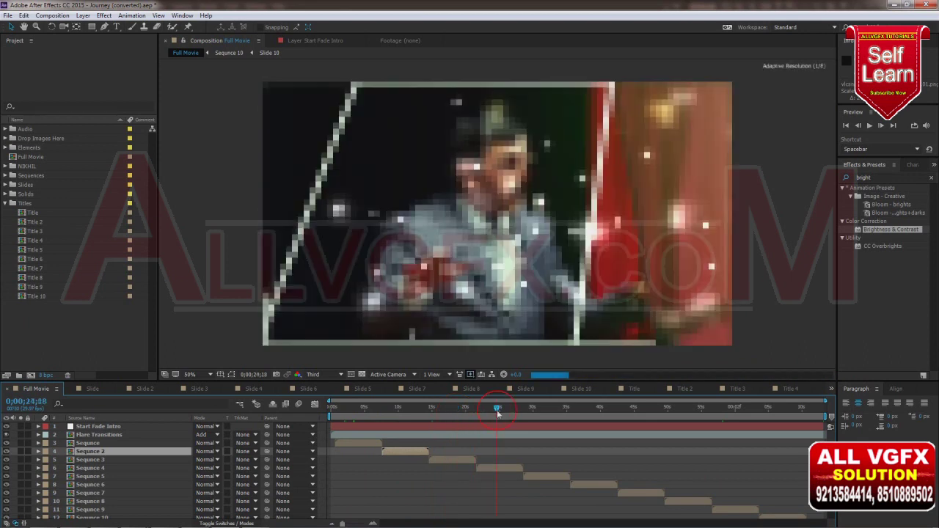
- Set the preview resolution from Third to Full and check frames around 24–25 seconds
{"action": "left_click", "coordinate": [341, 376]}
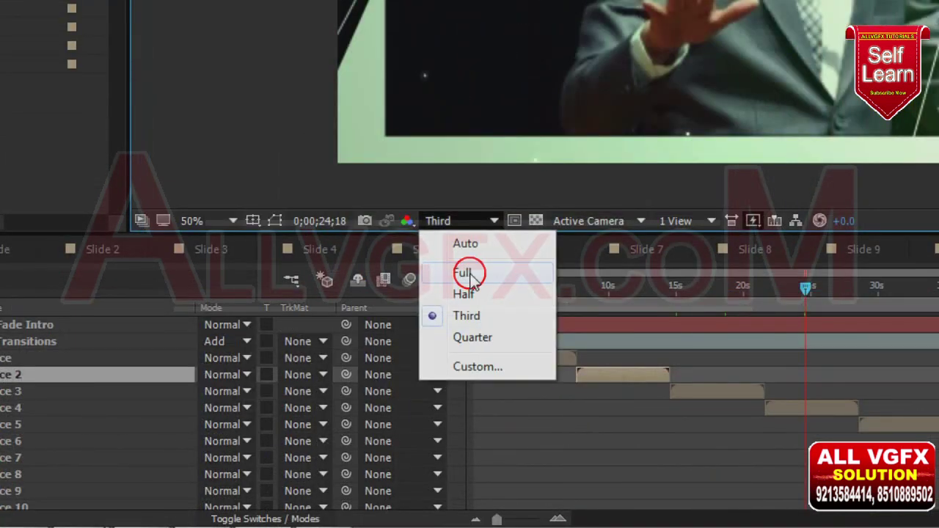
{"action": "left_click", "coordinate": [471, 274]}
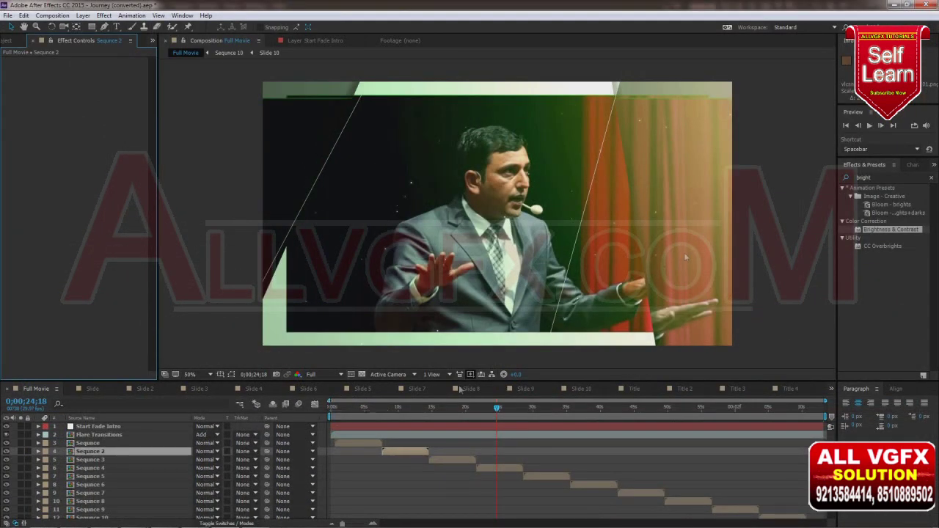
{"action": "mouse_move", "coordinate": [478, 412]}
{"action": "left_mouse_down"}
{"action": "mouse_move", "coordinate": [517, 408]}
{"action": "mouse_move", "coordinate": [497, 418]}
{"action": "left_mouse_up"}
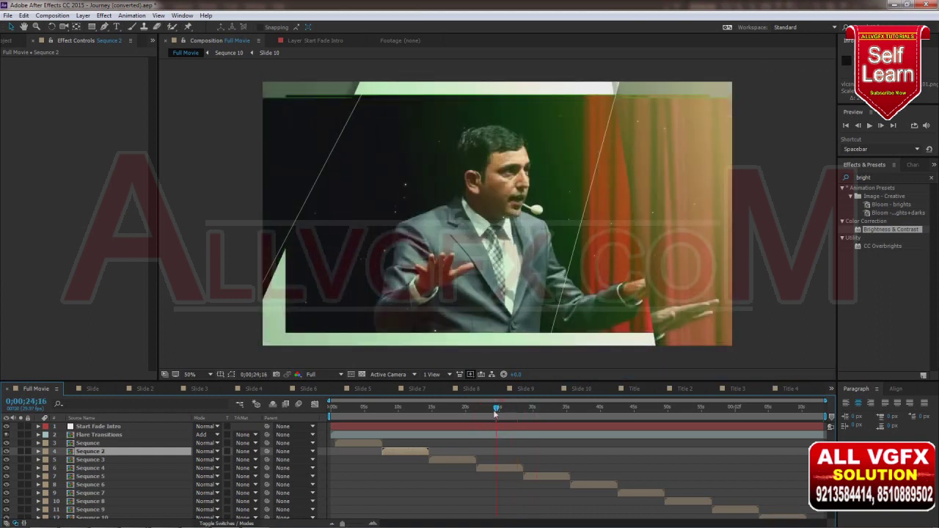
{"action": "mouse_move", "coordinate": [496, 416]}
{"action": "left_mouse_down"}
{"action": "mouse_move", "coordinate": [506, 415]}
{"action": "mouse_move", "coordinate": [488, 414]}
{"action": "left_mouse_up"}
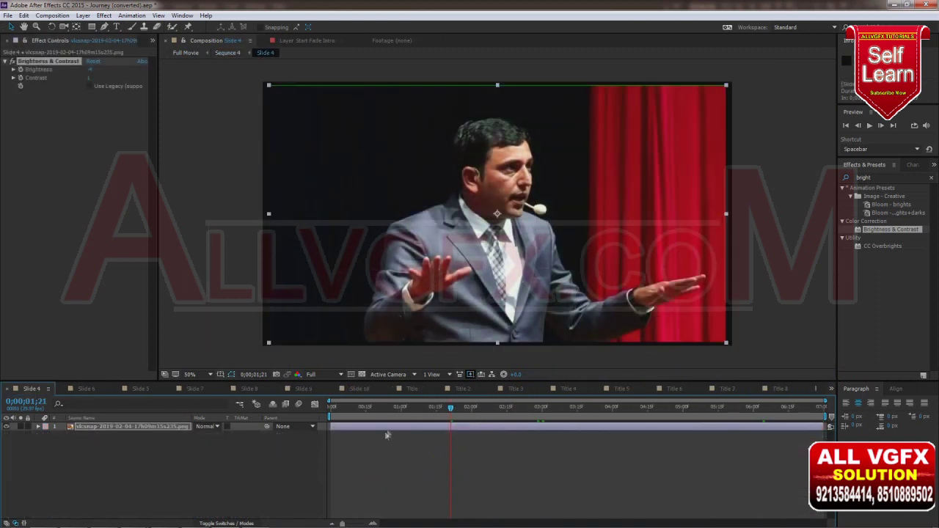
- Type 150% into the Slide 4 photo's Scale and delete its Scale keyframes
{"action": "left_click", "coordinate": [37, 427]}
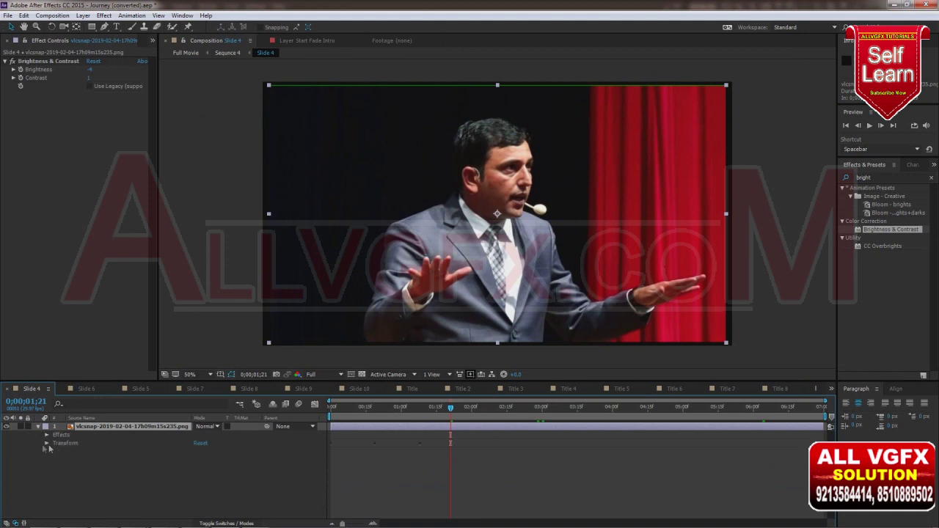
{"action": "left_click", "coordinate": [46, 444]}
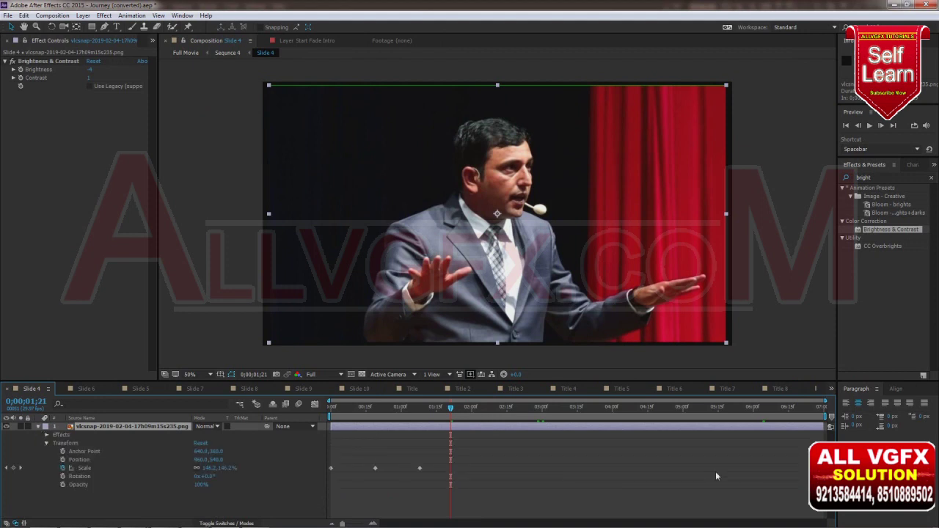
{"action": "left_click", "coordinate": [209, 468]}
{"action": "type", "text": "150"}
{"action": "key", "text": "Return"}
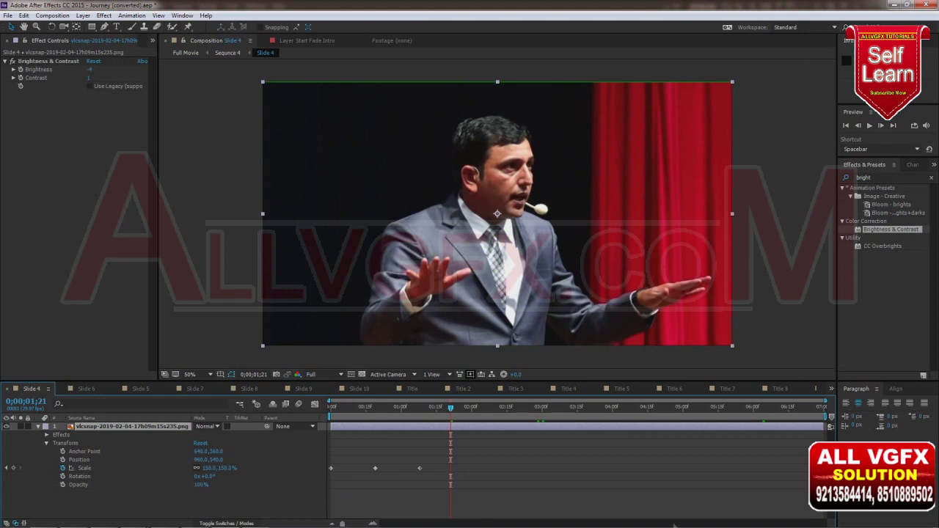
{"action": "left_click_drag", "start_coordinate": [466, 455], "coordinate": [268, 496]}
{"action": "key", "text": "Delete"}
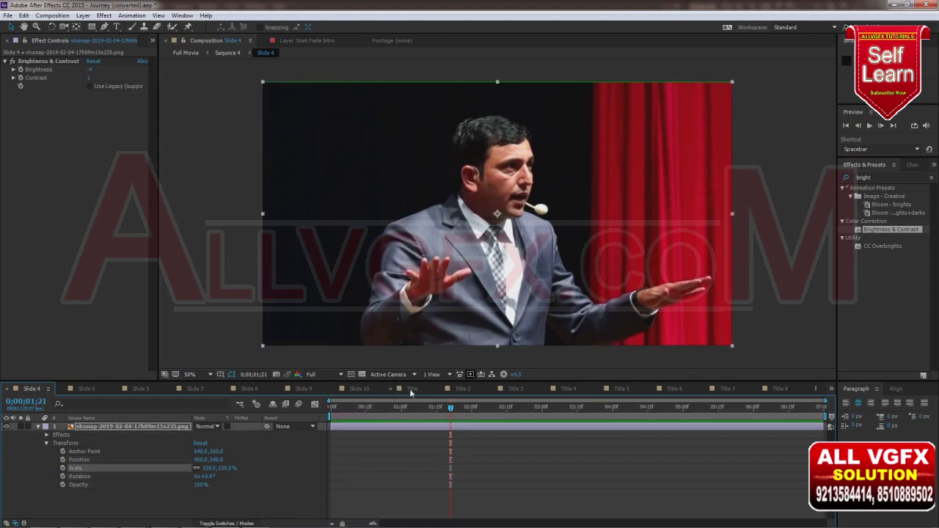
- Switch to Full Movie, scrub back to the crowd slide and open the Sequence 2 layer
{"action": "left_click", "coordinate": [832, 389]}
{"action": "left_click", "coordinate": [847, 397]}
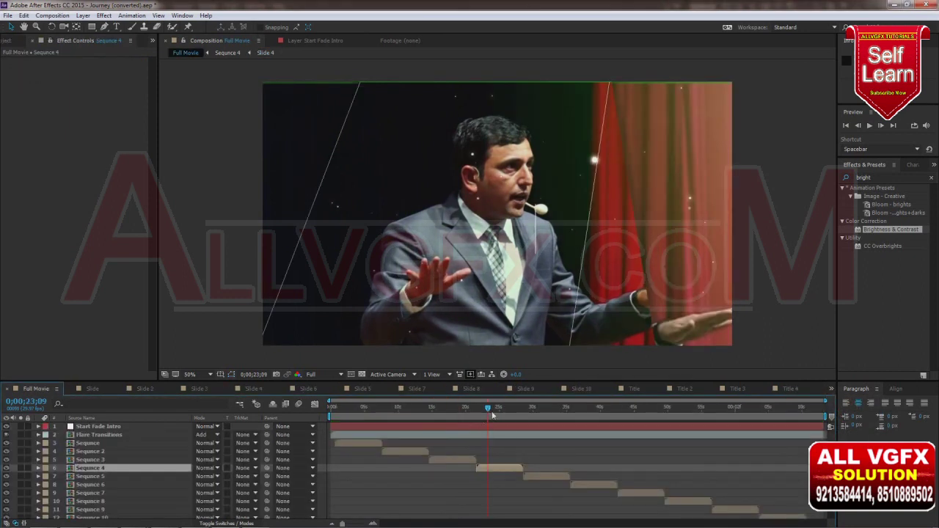
{"action": "left_click_drag", "start_coordinate": [487, 408], "coordinate": [438, 408]}
{"action": "left_click", "coordinate": [413, 420]}
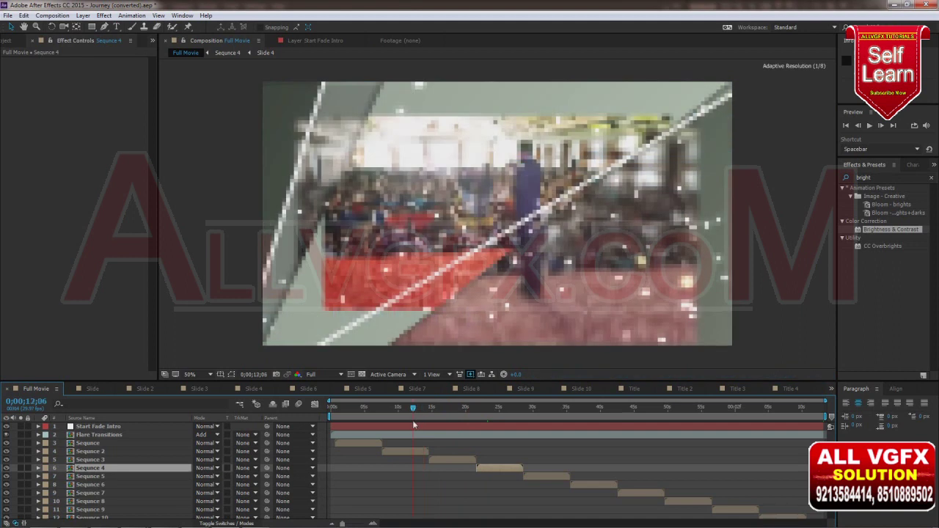
{"action": "double_click", "coordinate": [420, 452]}
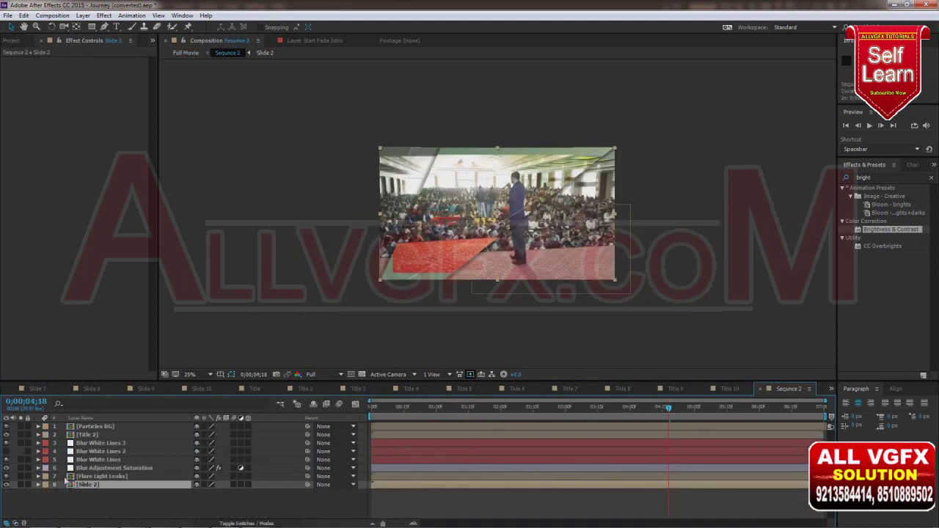
- Open Slide 2 from Sequence 2, scale the crowd photo to 150.2% and delete its three Scale keyframes
{"action": "left_click", "coordinate": [38, 484]}
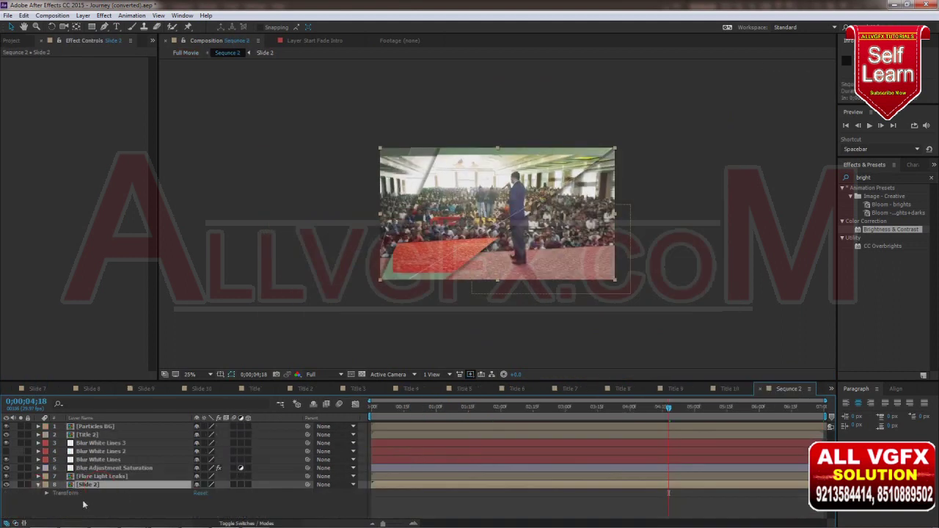
{"action": "double_click", "coordinate": [120, 485]}
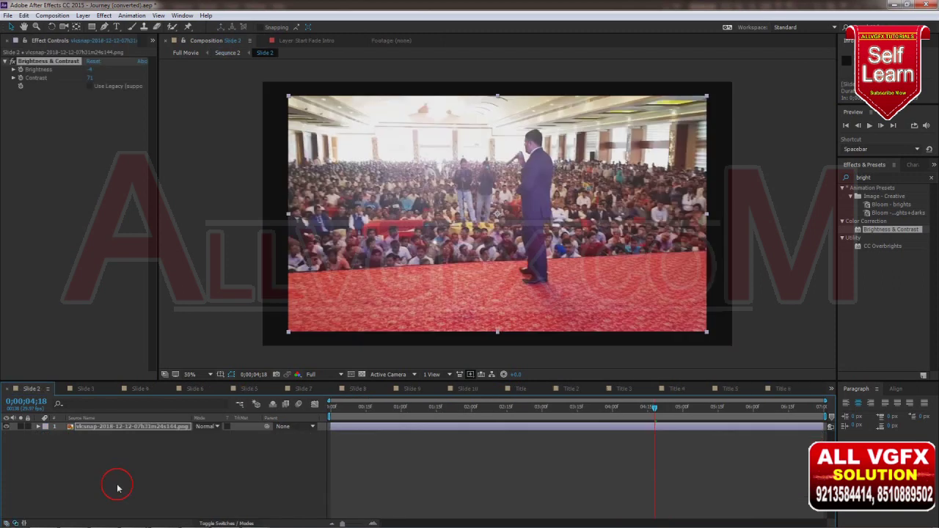
{"action": "left_click", "coordinate": [38, 426]}
{"action": "left_click", "coordinate": [46, 443]}
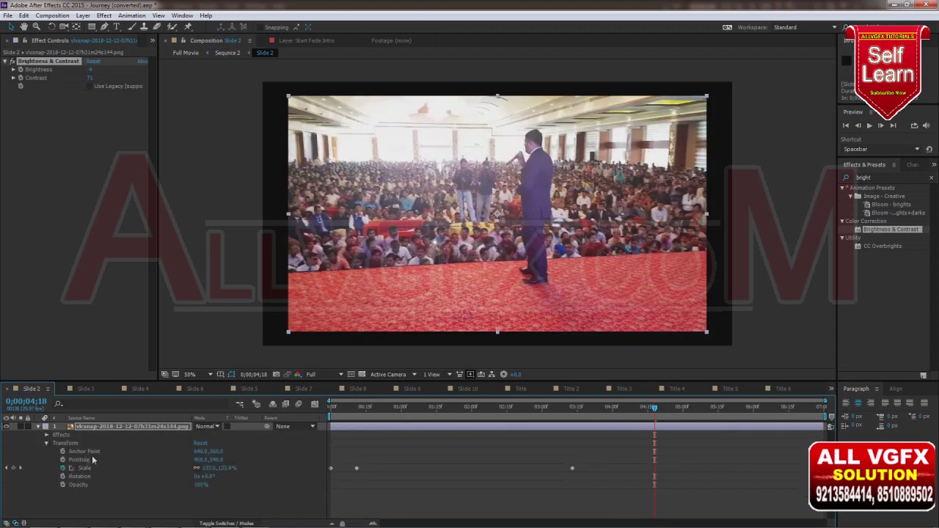
{"action": "left_click", "coordinate": [85, 467]}
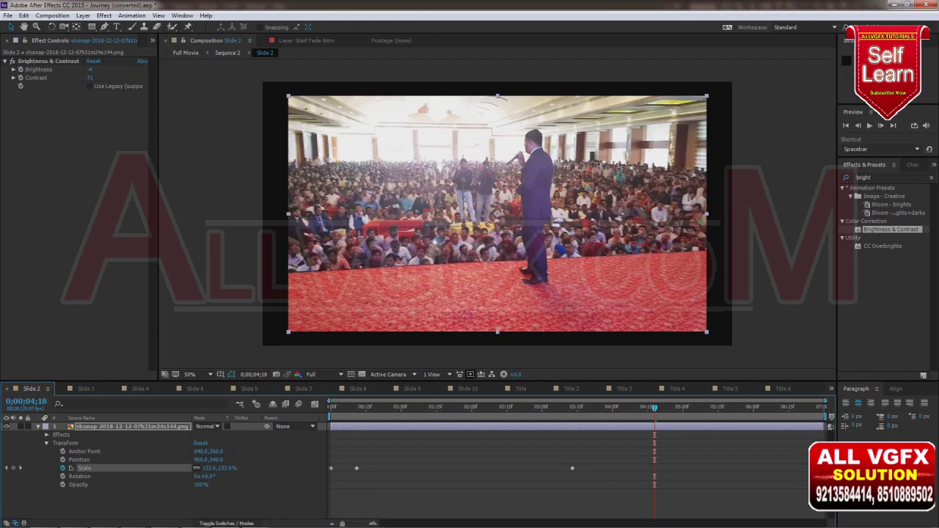
{"action": "left_click_drag", "start_coordinate": [707, 332], "coordinate": [732, 346]}
{"action": "left_click_drag", "start_coordinate": [651, 452], "coordinate": [284, 512]}
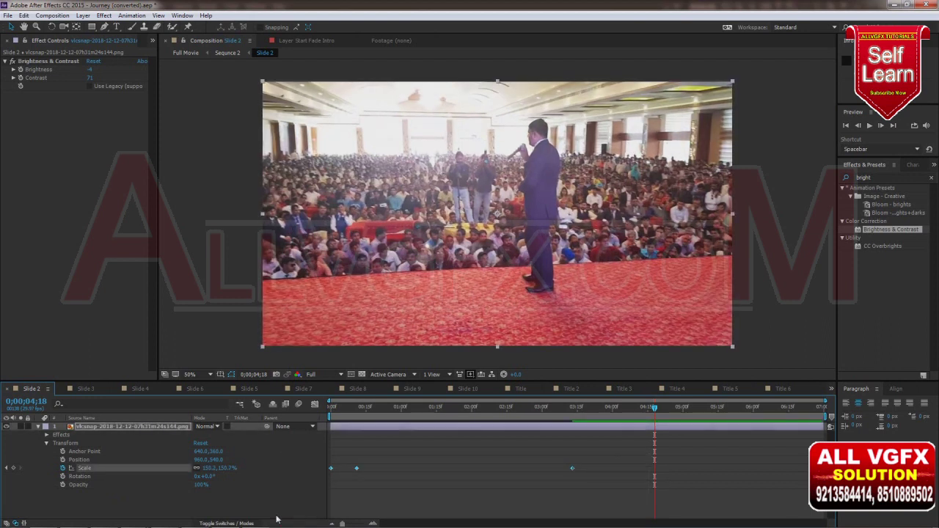
{"action": "key", "text": "Delete"}
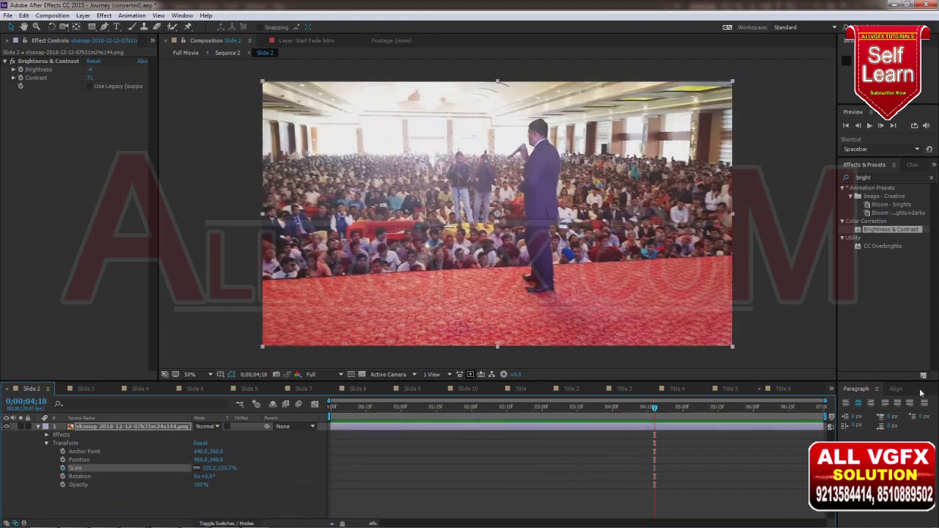
{"action": "left_click", "coordinate": [831, 388]}
{"action": "left_click", "coordinate": [851, 402]}
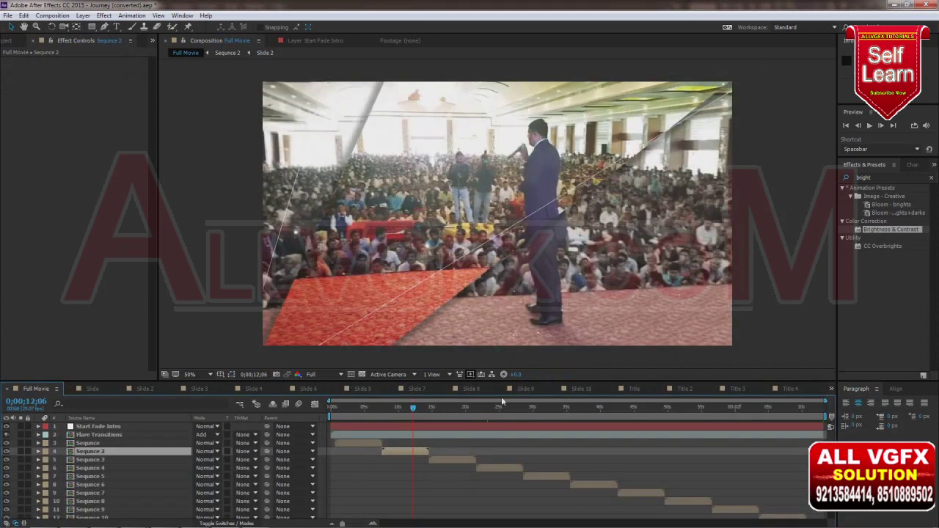
- Scrub the Full Movie from the crowd slide to about 34 seconds and open Sequence 5
{"action": "left_click_drag", "start_coordinate": [399, 419], "coordinate": [566, 431]}
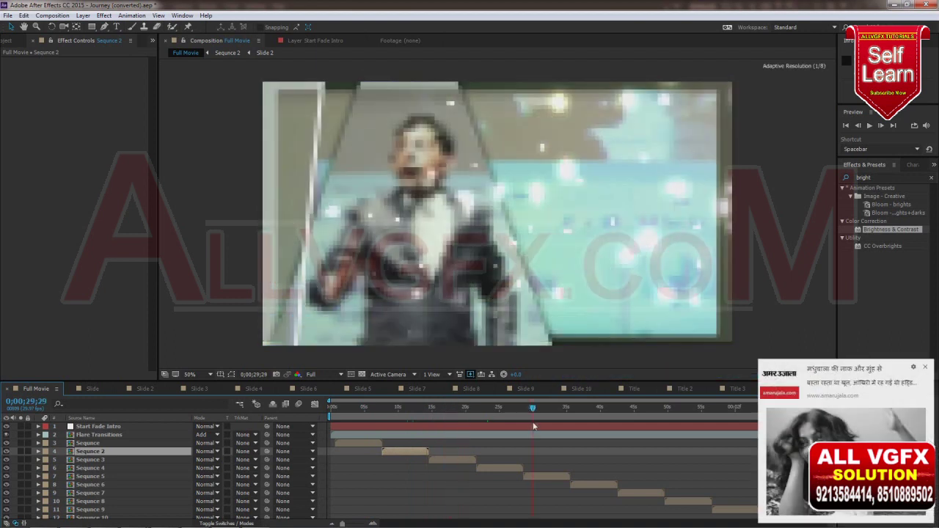
{"action": "left_click_drag", "start_coordinate": [565, 431], "coordinate": [559, 433]}
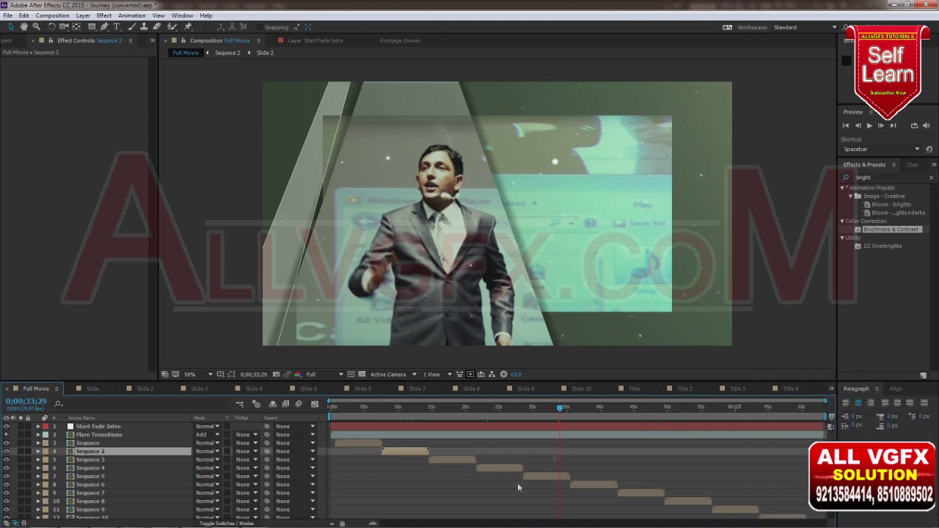
{"action": "left_click", "coordinate": [551, 478]}
{"action": "double_click", "coordinate": [551, 478]}
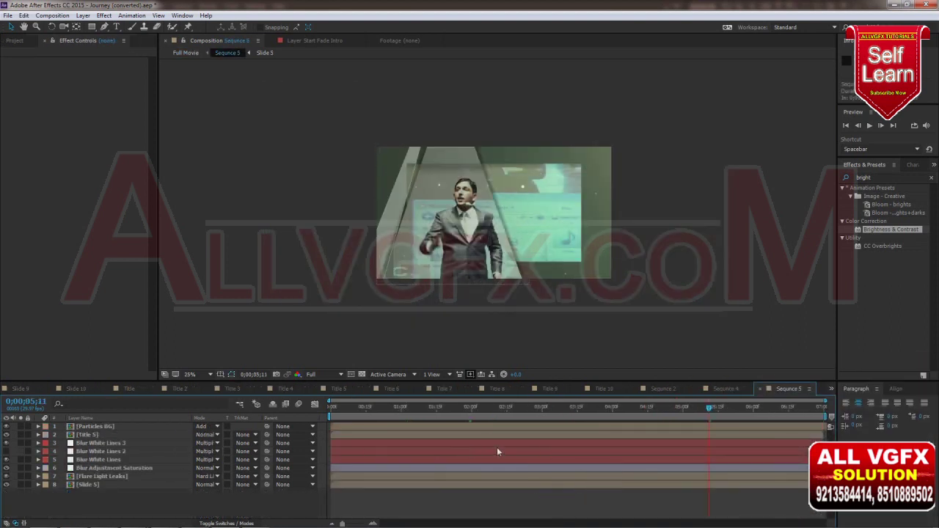
- Delete the 5.jpg Scale keyframe so the photo stays fixed at 150.4%
{"action": "left_click_drag", "start_coordinate": [577, 408], "coordinate": [441, 417]}
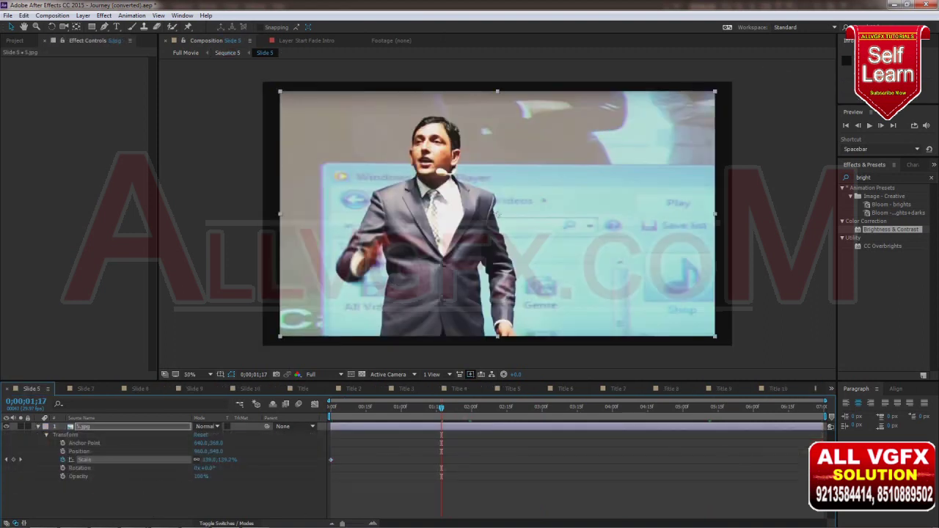
{"action": "left_click", "coordinate": [331, 459]}
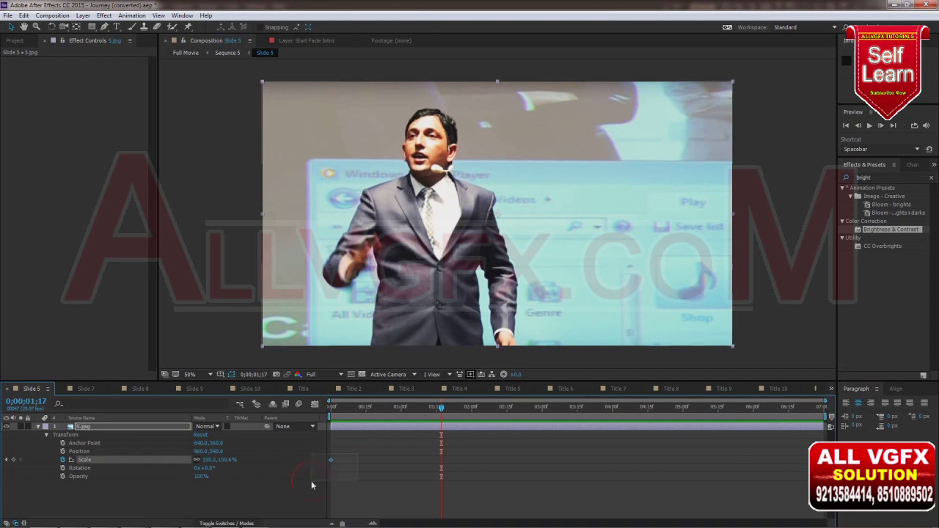
{"action": "key", "text": "Delete"}
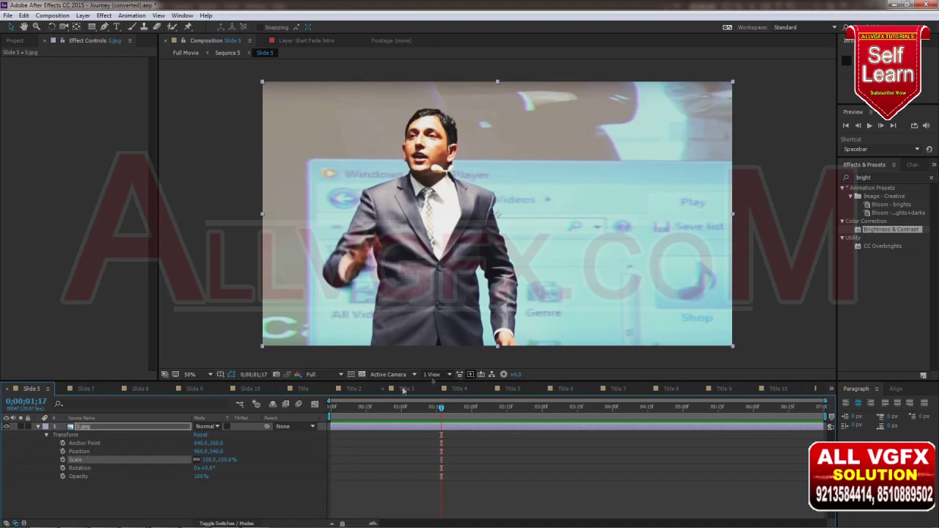
{"action": "left_click", "coordinate": [831, 388]}
- Scrub the Full Movie timeline to preview slides and transitions up to 0;00;37;18
{"action": "left_click", "coordinate": [855, 401]}
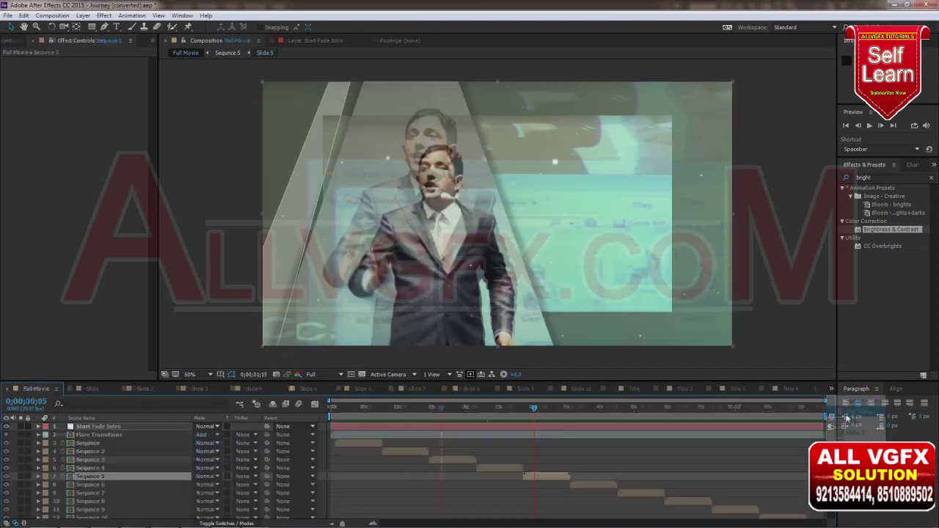
{"action": "left_click", "coordinate": [564, 411]}
{"action": "mouse_move", "coordinate": [564, 412]}
{"action": "left_mouse_down"}
{"action": "mouse_move", "coordinate": [771, 417]}
{"action": "mouse_move", "coordinate": [398, 411]}
{"action": "left_mouse_up"}
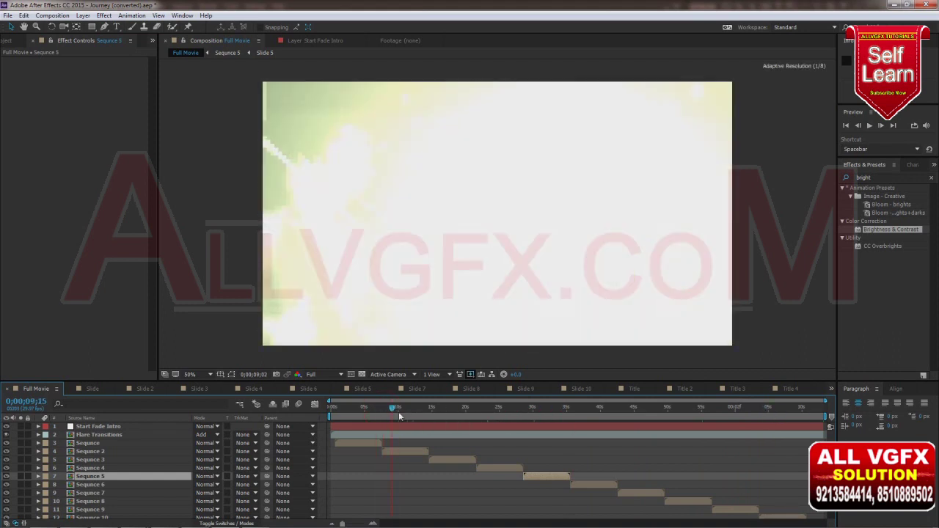
{"action": "left_click_drag", "start_coordinate": [396, 411], "coordinate": [552, 414]}
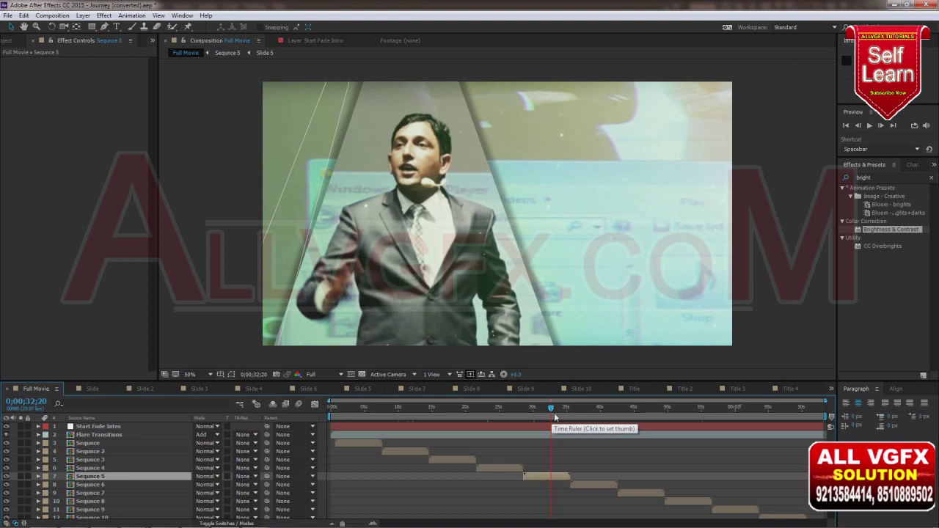
{"action": "left_click_drag", "start_coordinate": [559, 417], "coordinate": [586, 419]}
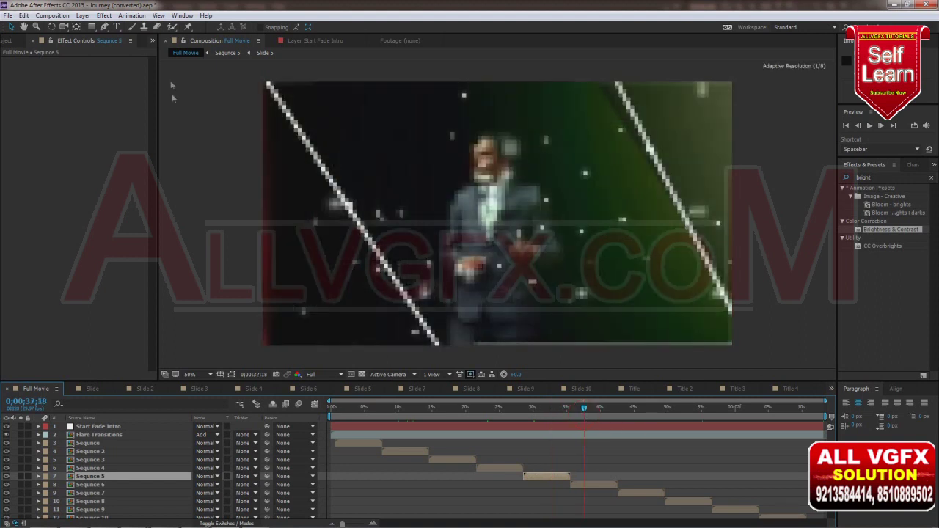
{"action": "left_click", "coordinate": [50, 133]}
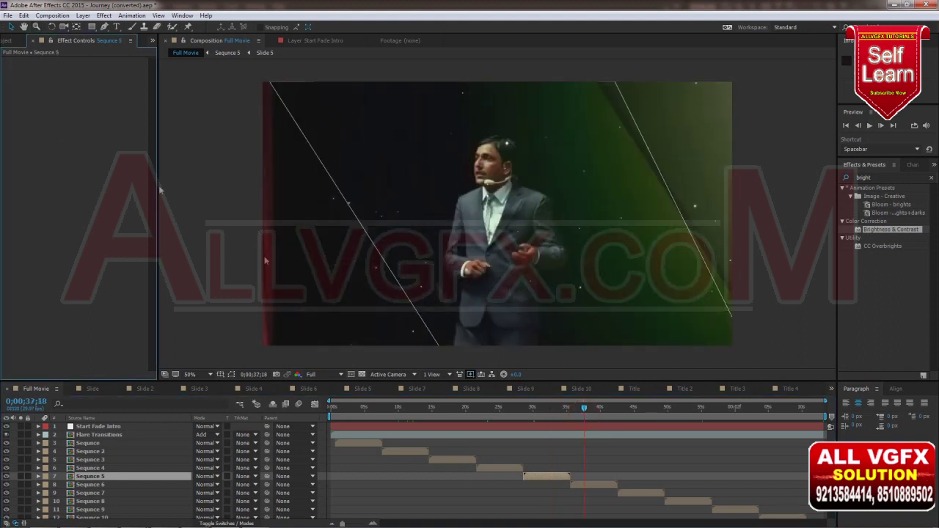
{"action": "left_click", "coordinate": [52, 15]}
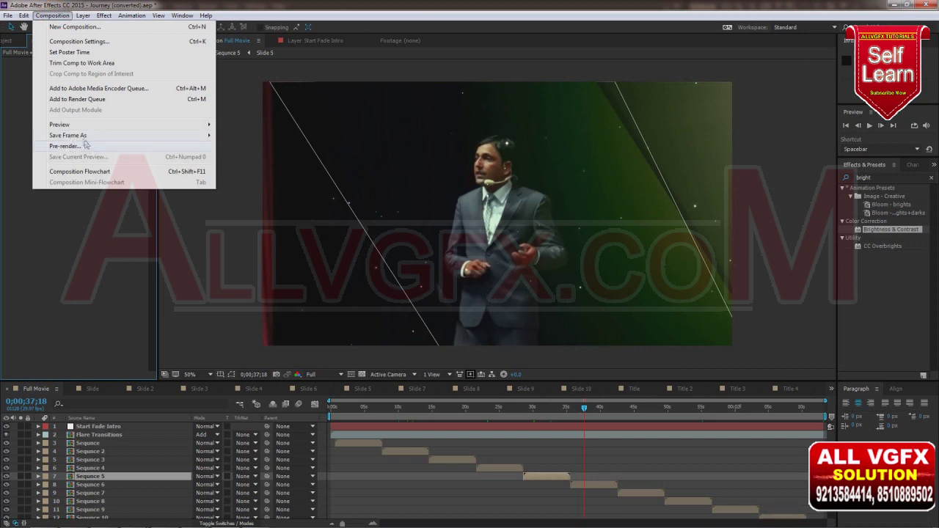
- Pre-render Full Movie to the Render Queue and delete the four finished renders
{"action": "left_click", "coordinate": [76, 148]}
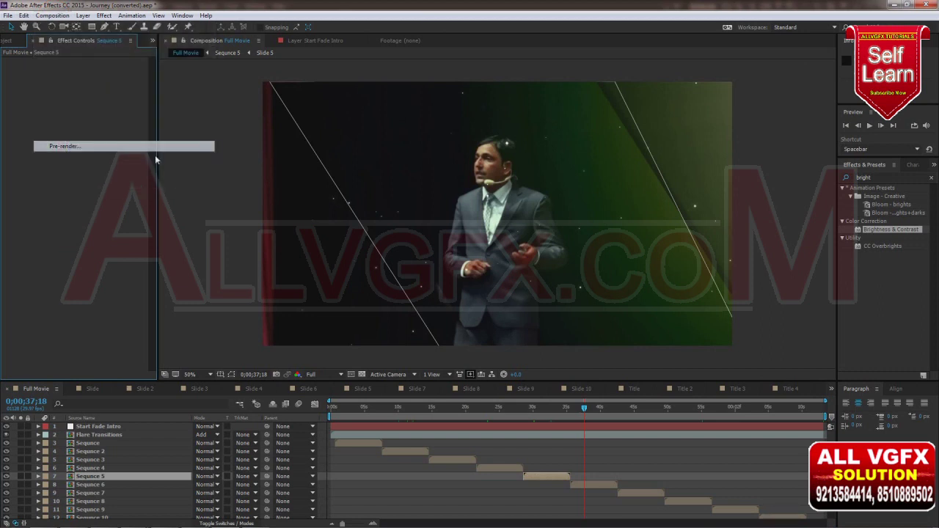
{"action": "left_click_drag", "start_coordinate": [224, 382], "coordinate": [230, 272]}
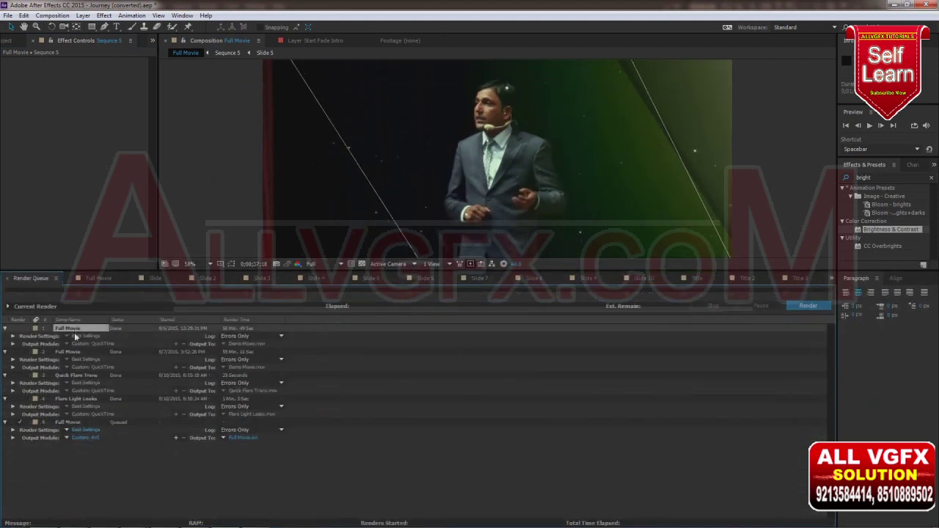
{"action": "left_click", "coordinate": [79, 400]}
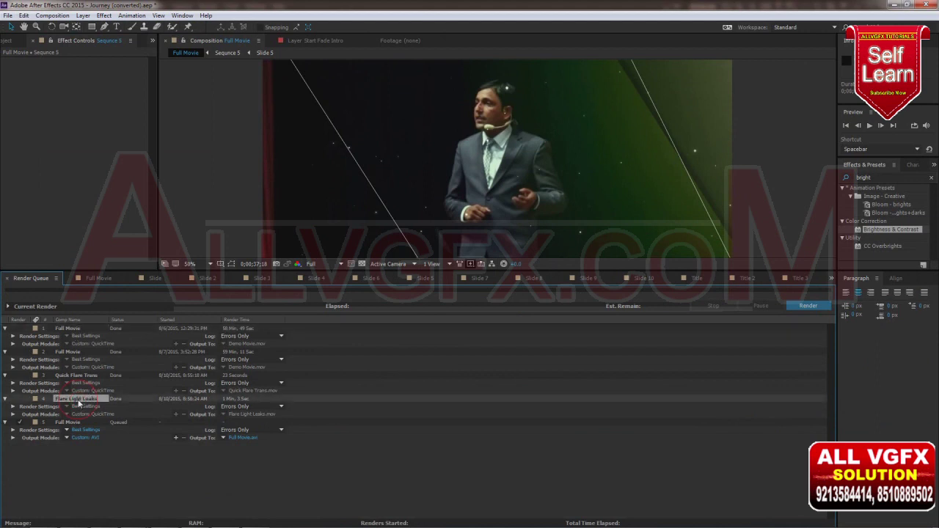
{"action": "left_click", "coordinate": [73, 330], "text": "shift"}
{"action": "key", "text": "Delete"}
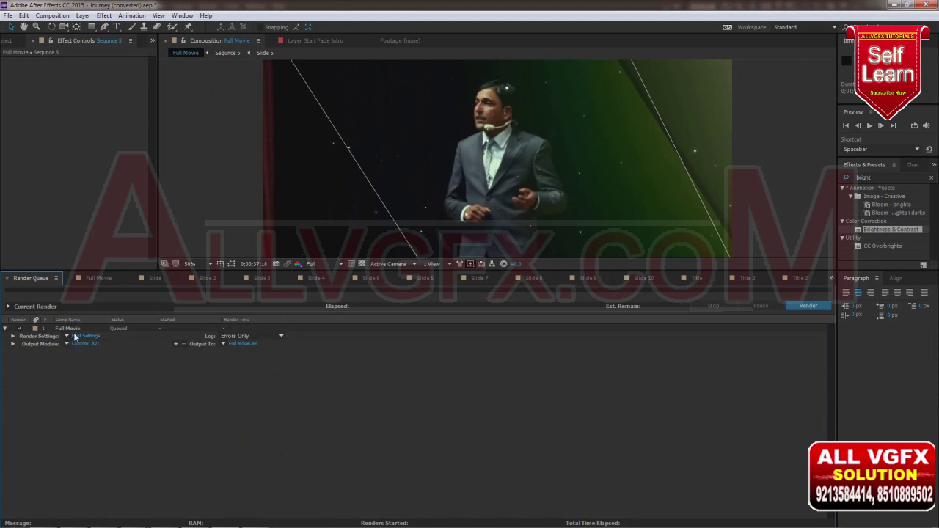
{"action": "left_click", "coordinate": [71, 331]}
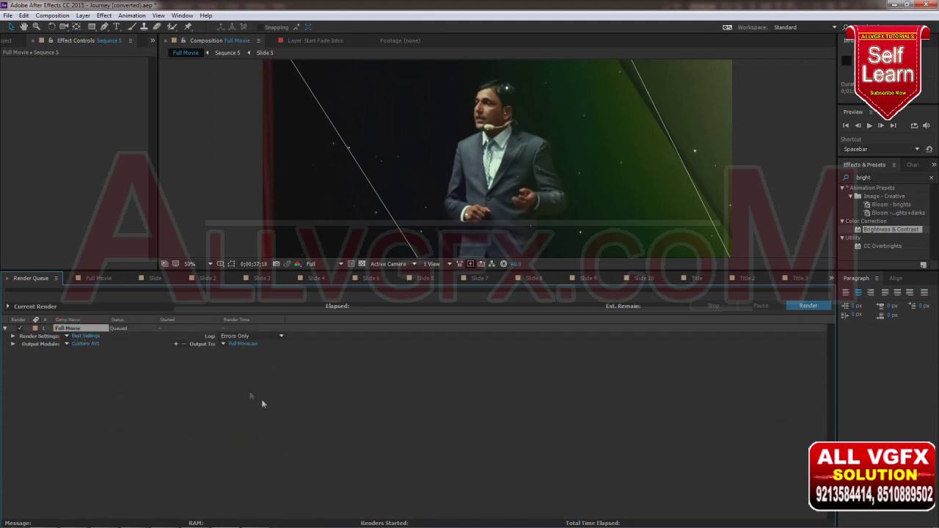
{"action": "left_click", "coordinate": [237, 346]}
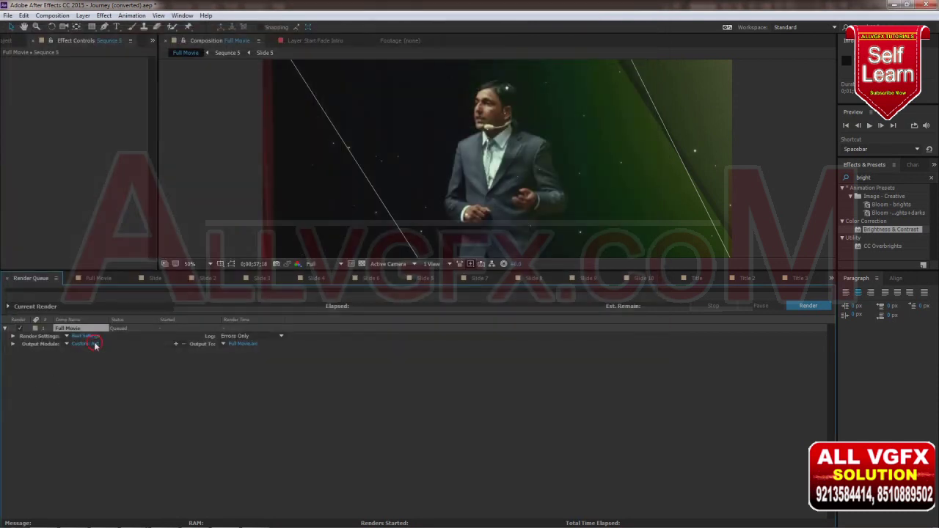
- Change the Full Movie output module format from AVI to QuickTime
{"action": "left_click", "coordinate": [94, 346]}
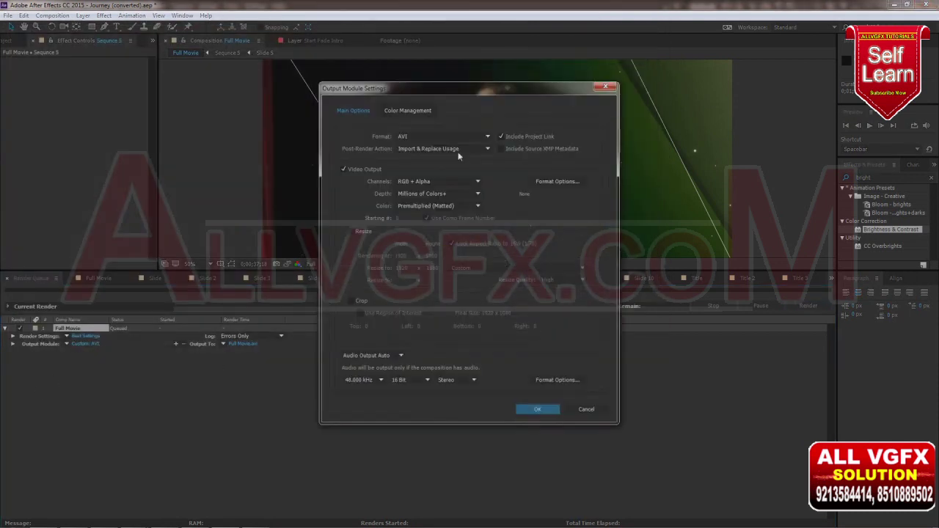
{"action": "left_click", "coordinate": [436, 136]}
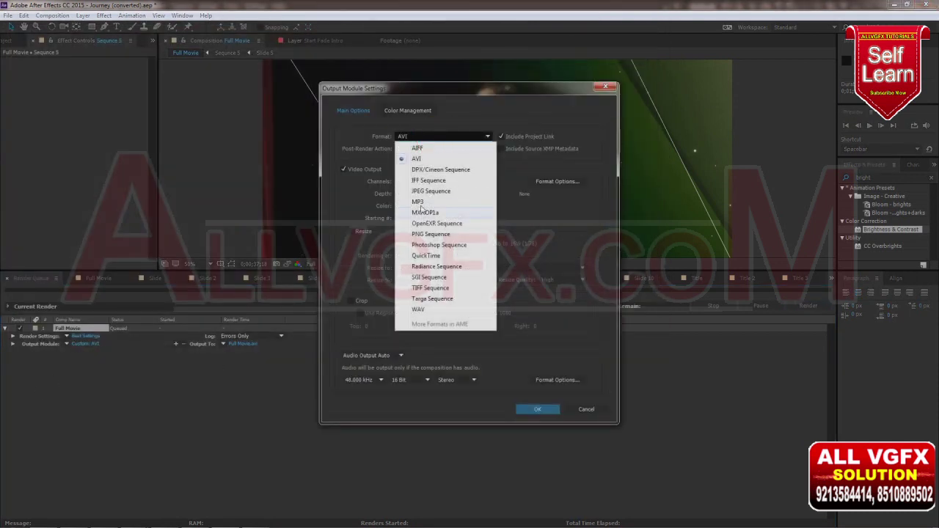
{"action": "left_click", "coordinate": [424, 256]}
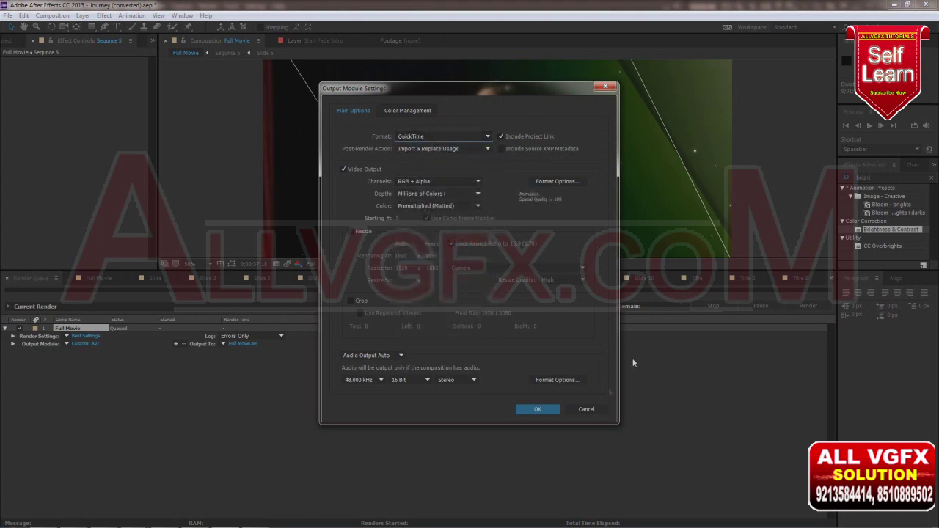
{"action": "left_click", "coordinate": [540, 412]}
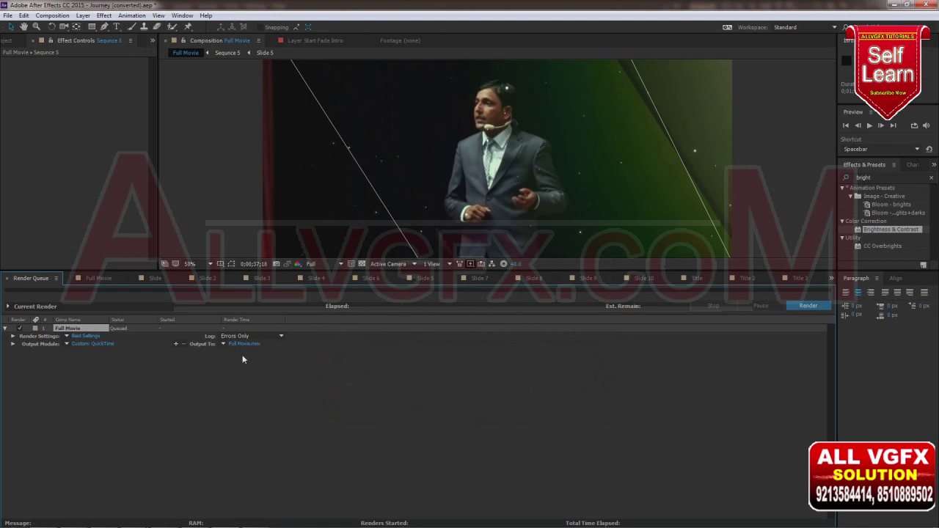
{"action": "left_click", "coordinate": [243, 345]}
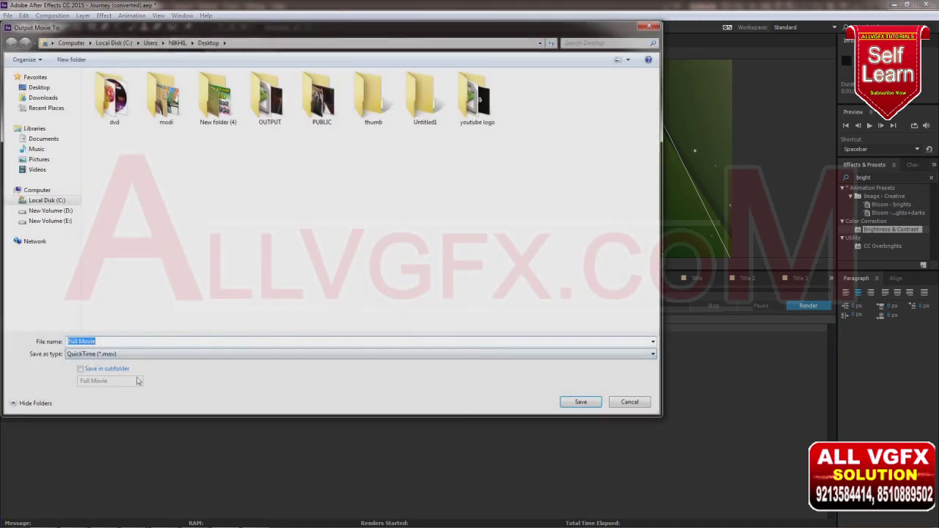
- Save the QuickTime output to the Desktop with a new name chosen after typing 'NI'
{"action": "left_click", "coordinate": [625, 403]}
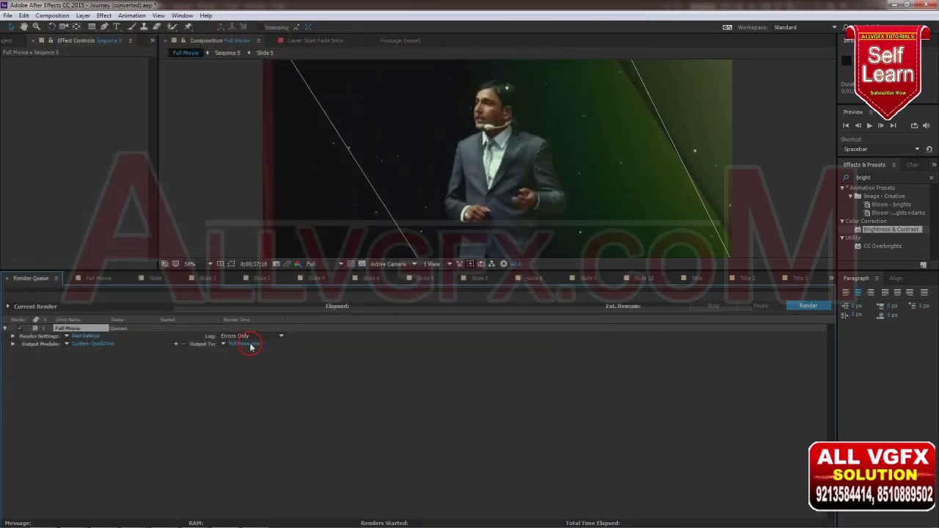
{"action": "left_click", "coordinate": [250, 345]}
{"action": "left_click", "coordinate": [39, 87]}
{"action": "left_click", "coordinate": [111, 341]}
{"action": "type", "text": "NIKHIl"}
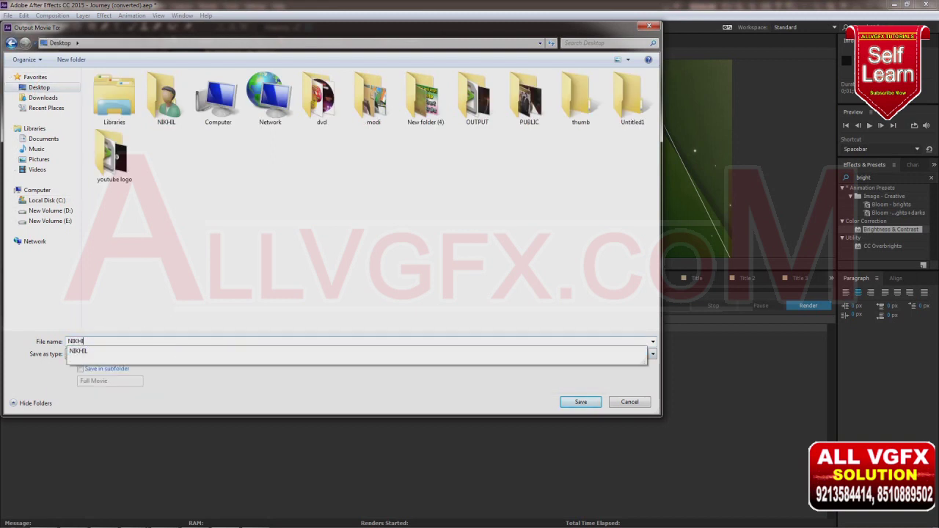
{"action": "left_click", "coordinate": [176, 351]}
{"action": "left_click", "coordinate": [584, 402]}
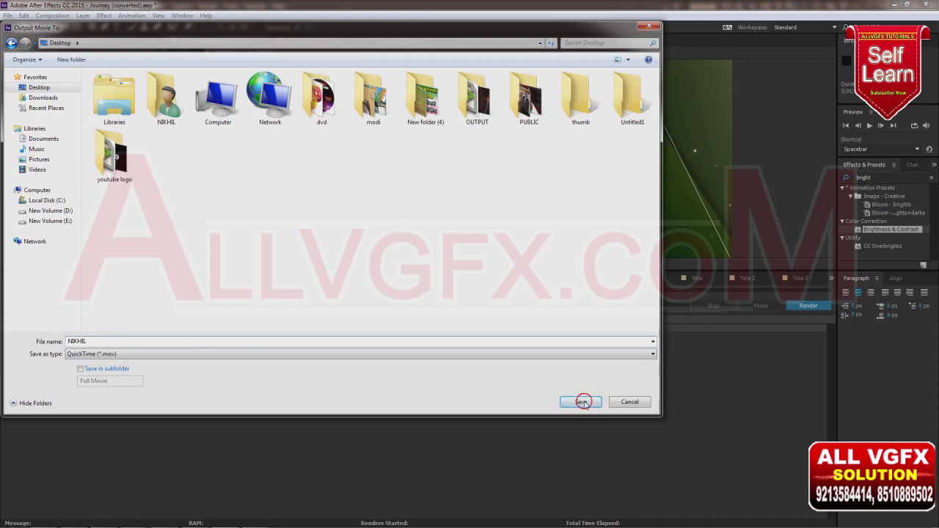
- Render Full Movie to QuickTime and restore the Recording window as it runs
{"action": "left_click", "coordinate": [812, 306]}
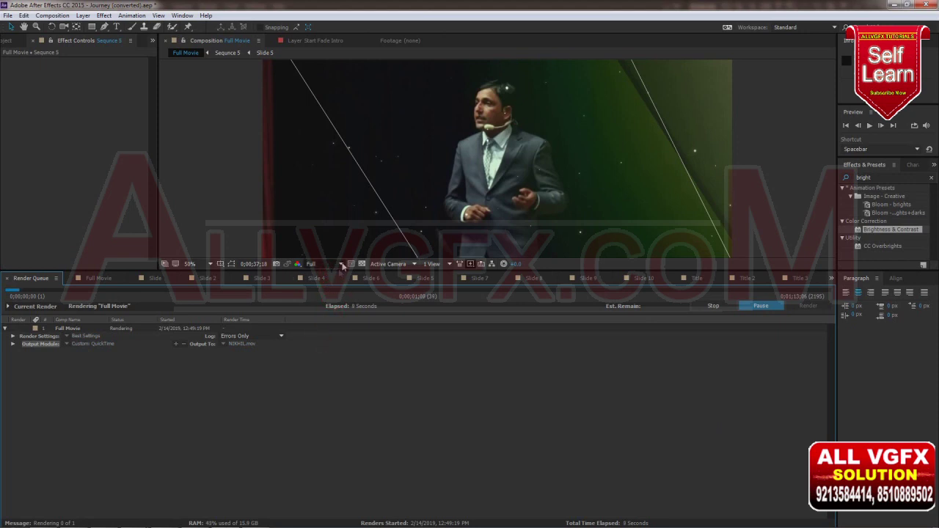
{"action": "left_click", "coordinate": [332, 317]}
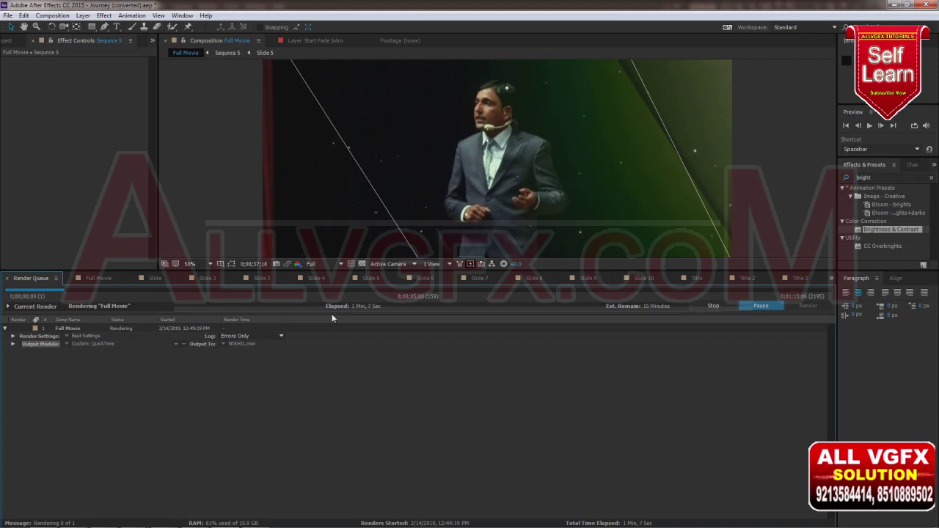
{"action": "left_click", "coordinate": [290, 522]}
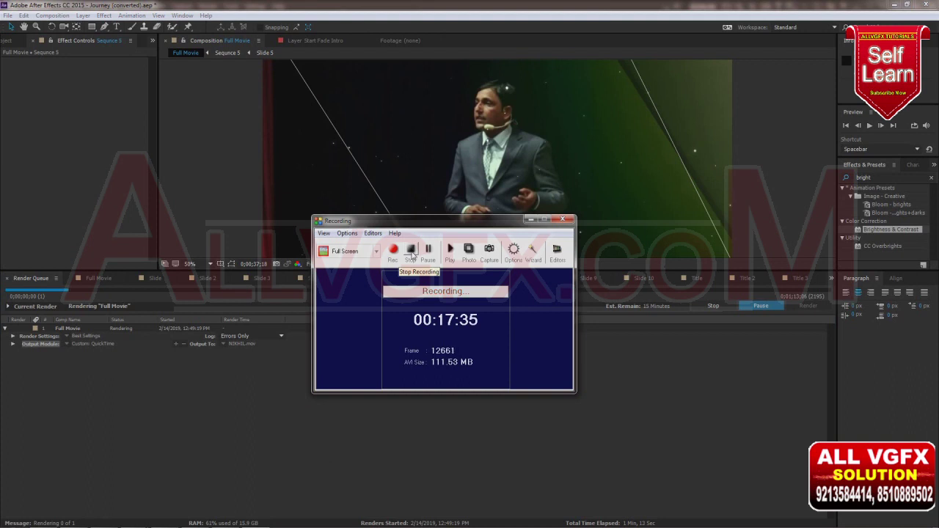
- Stop the screen recording from the Recording window toolbar
{"action": "left_click", "coordinate": [412, 253]}
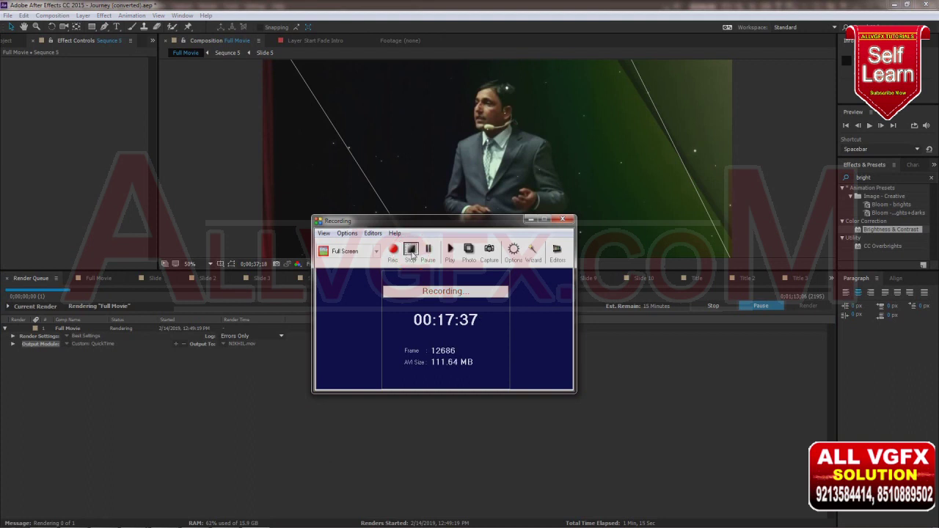